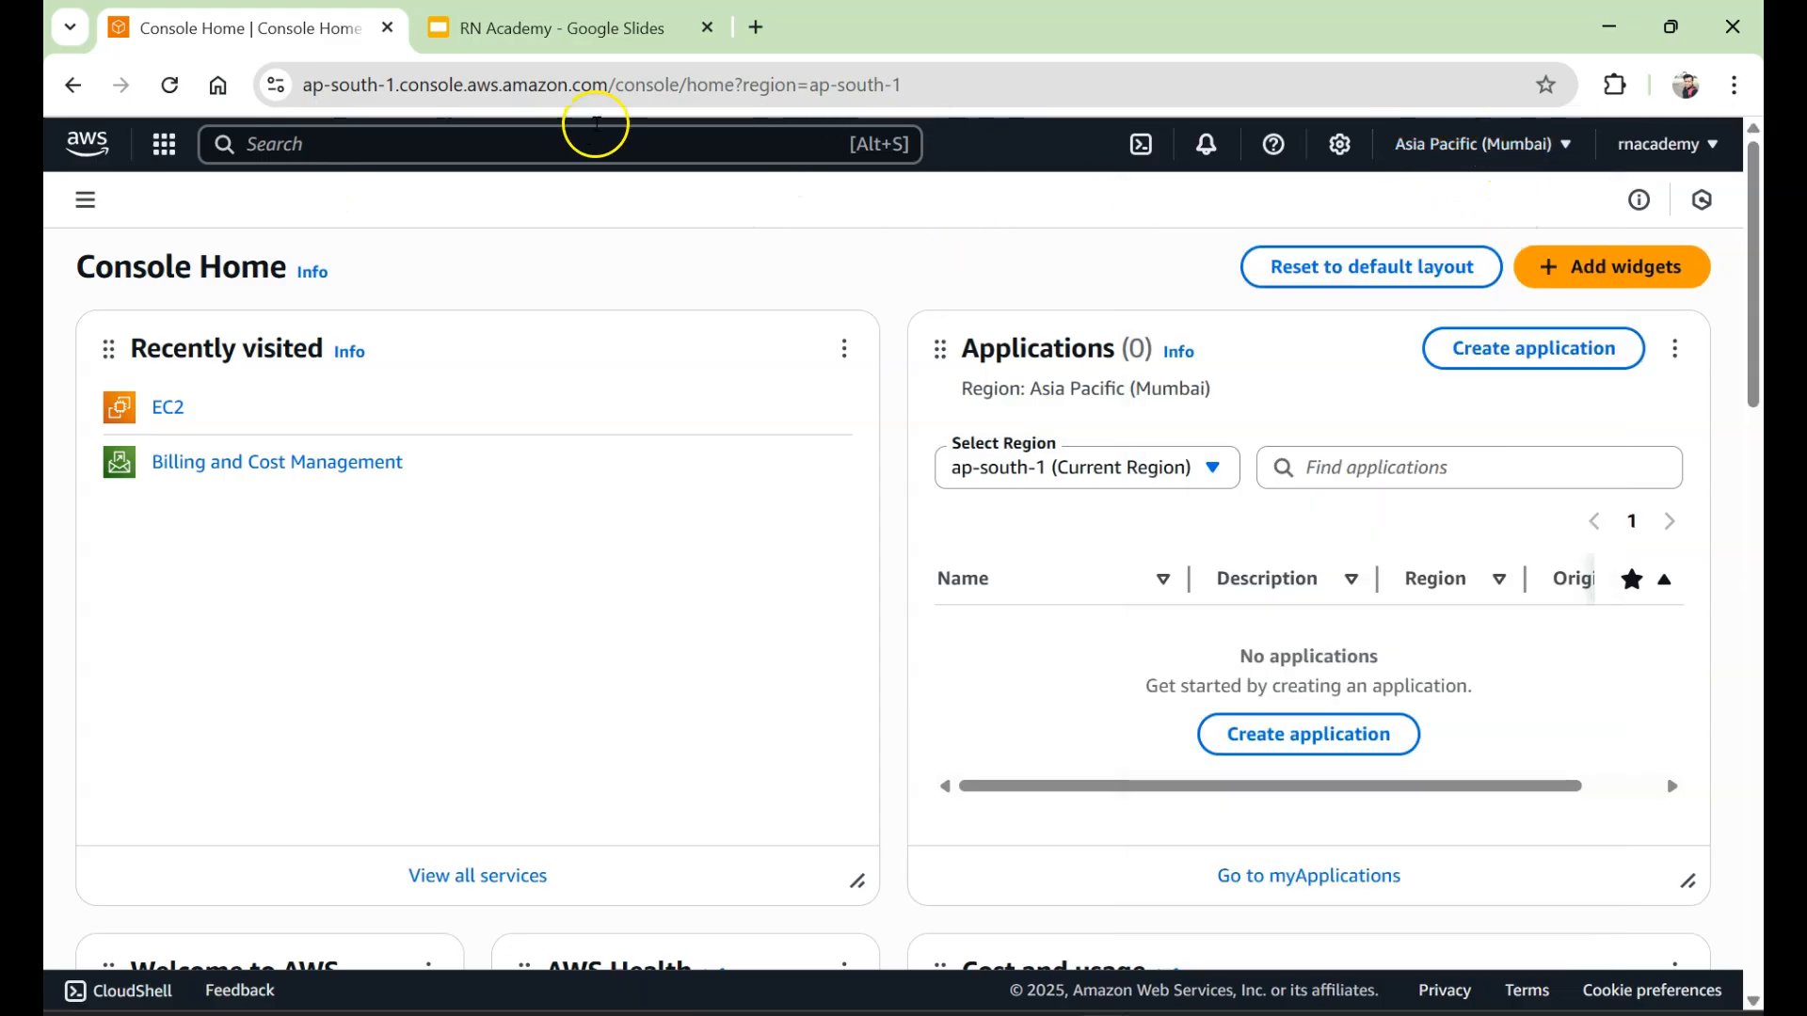
Find the EC2 service by searching for "ec2", open it and start launching a new instance.
left_click(585, 136)
type("ec")
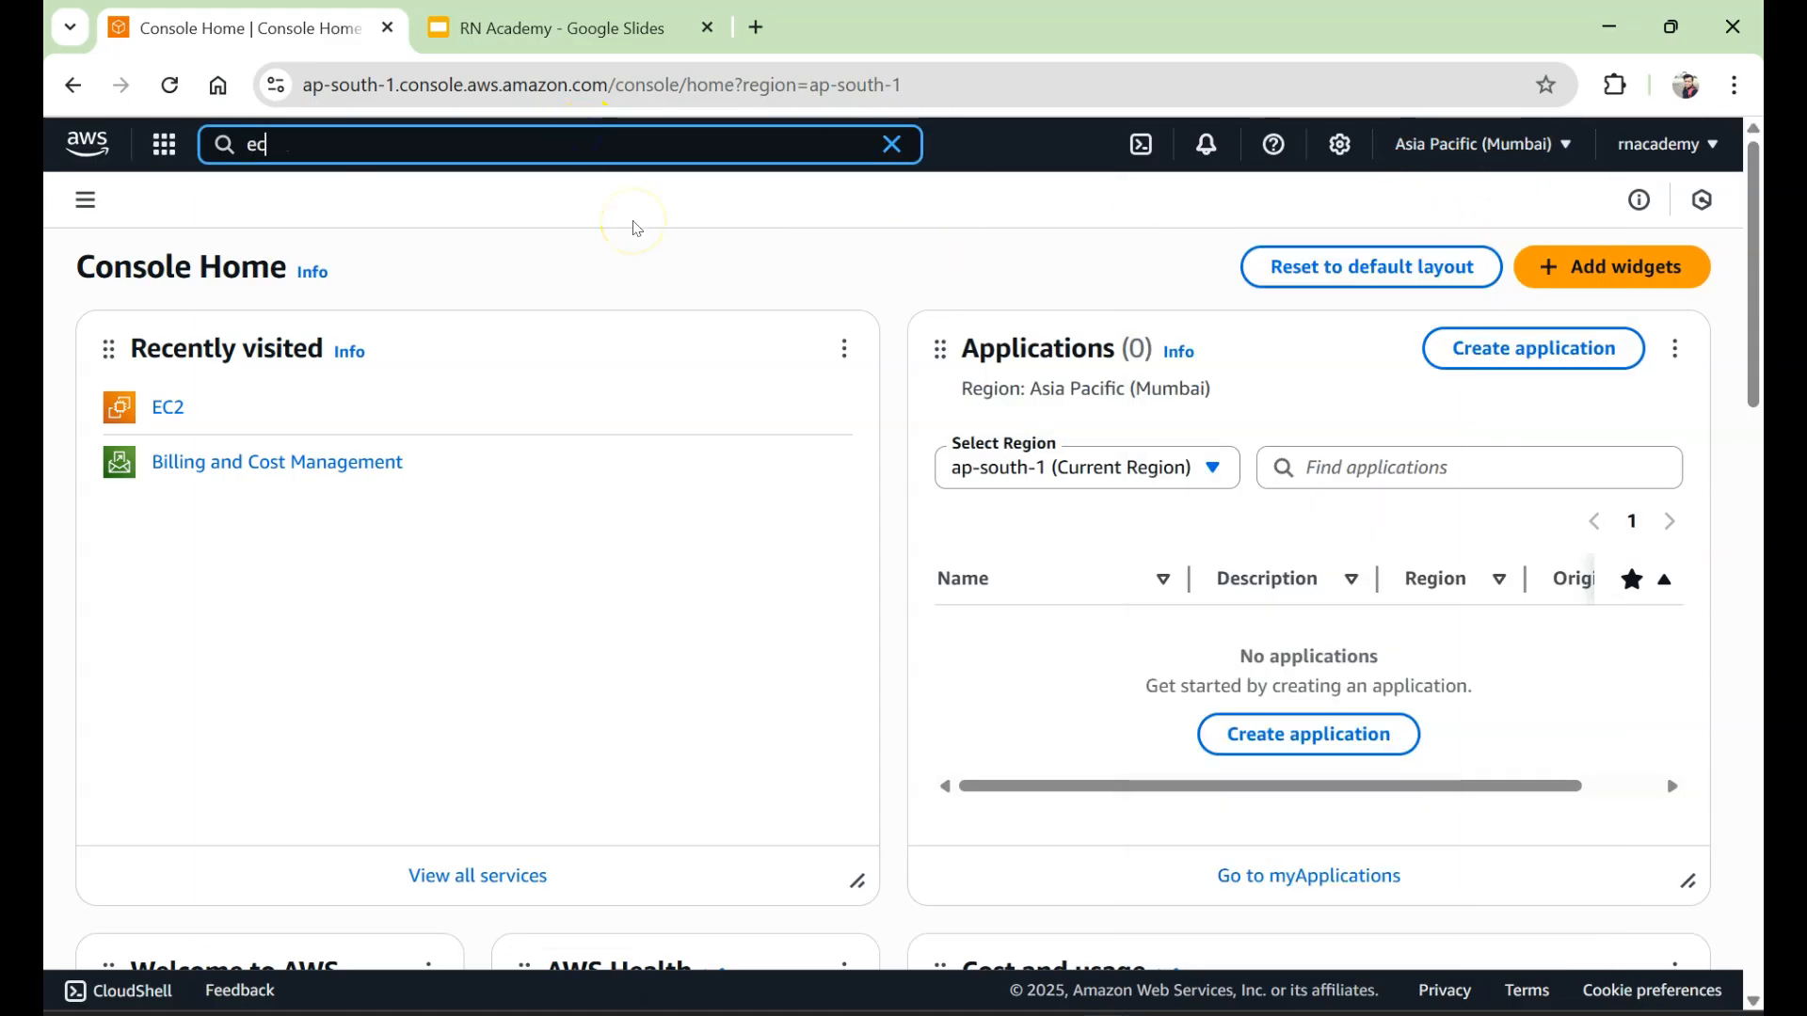
type("2")
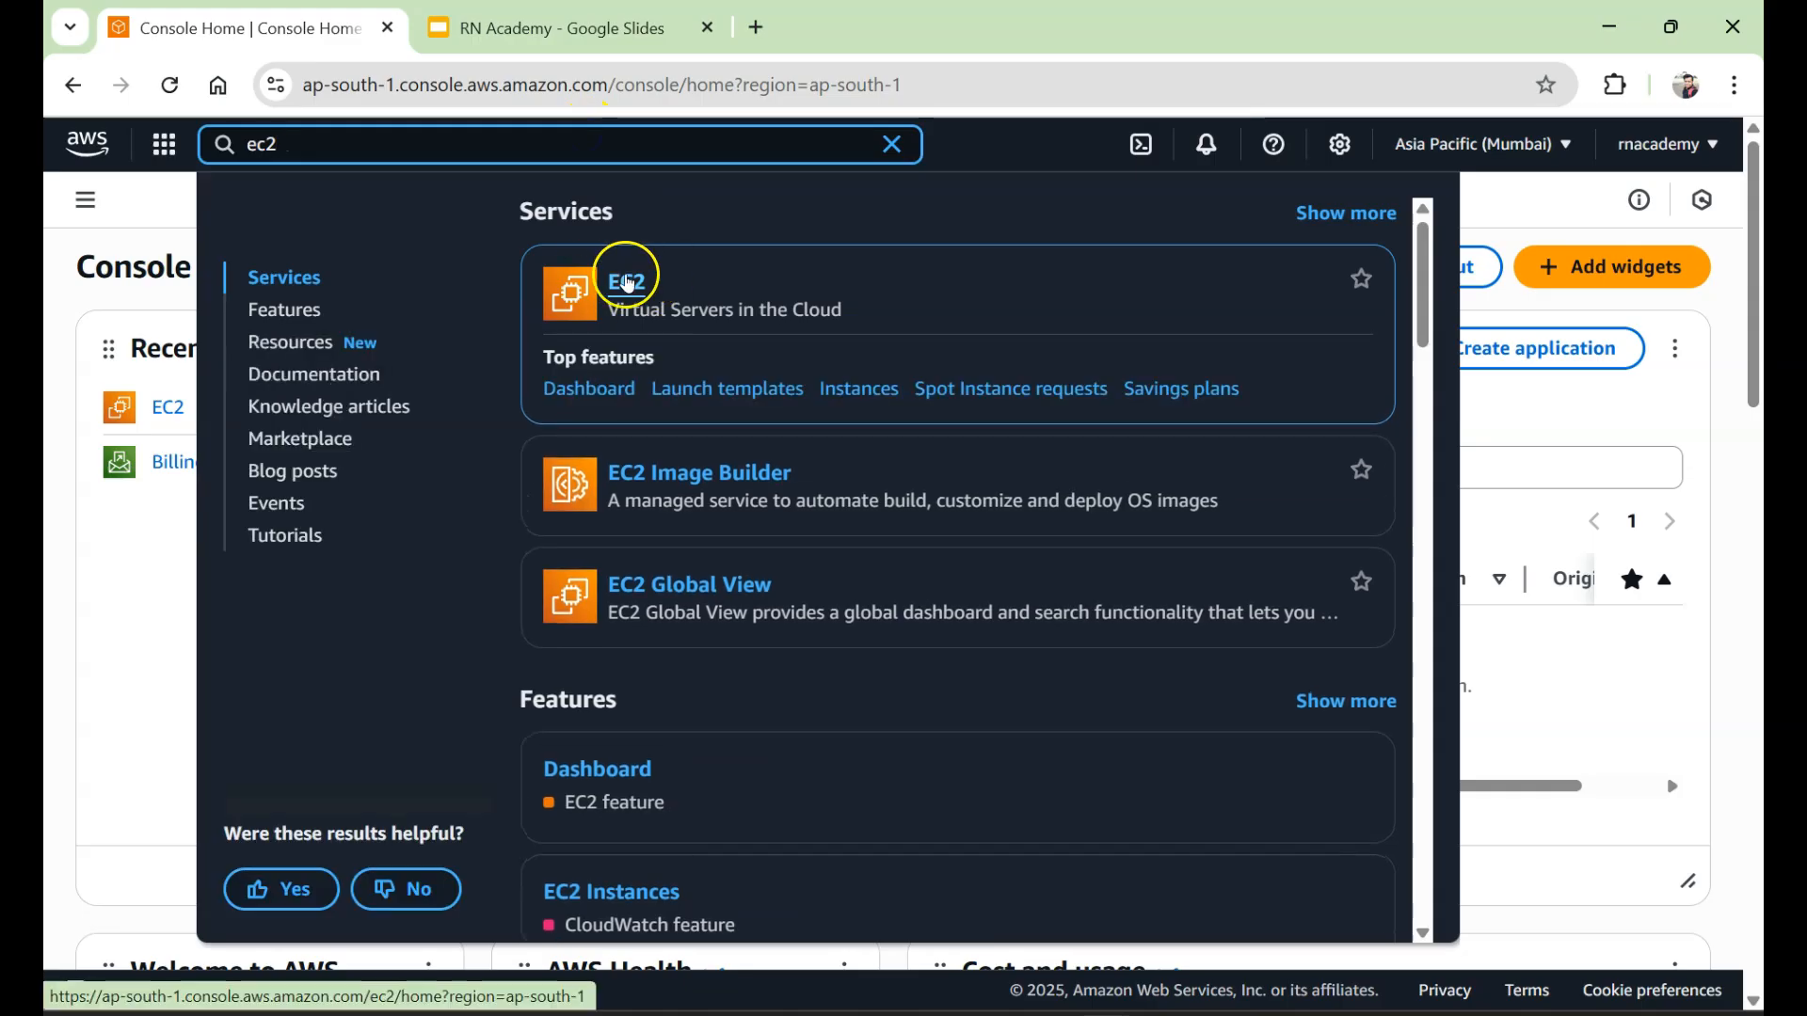
left_click(628, 283)
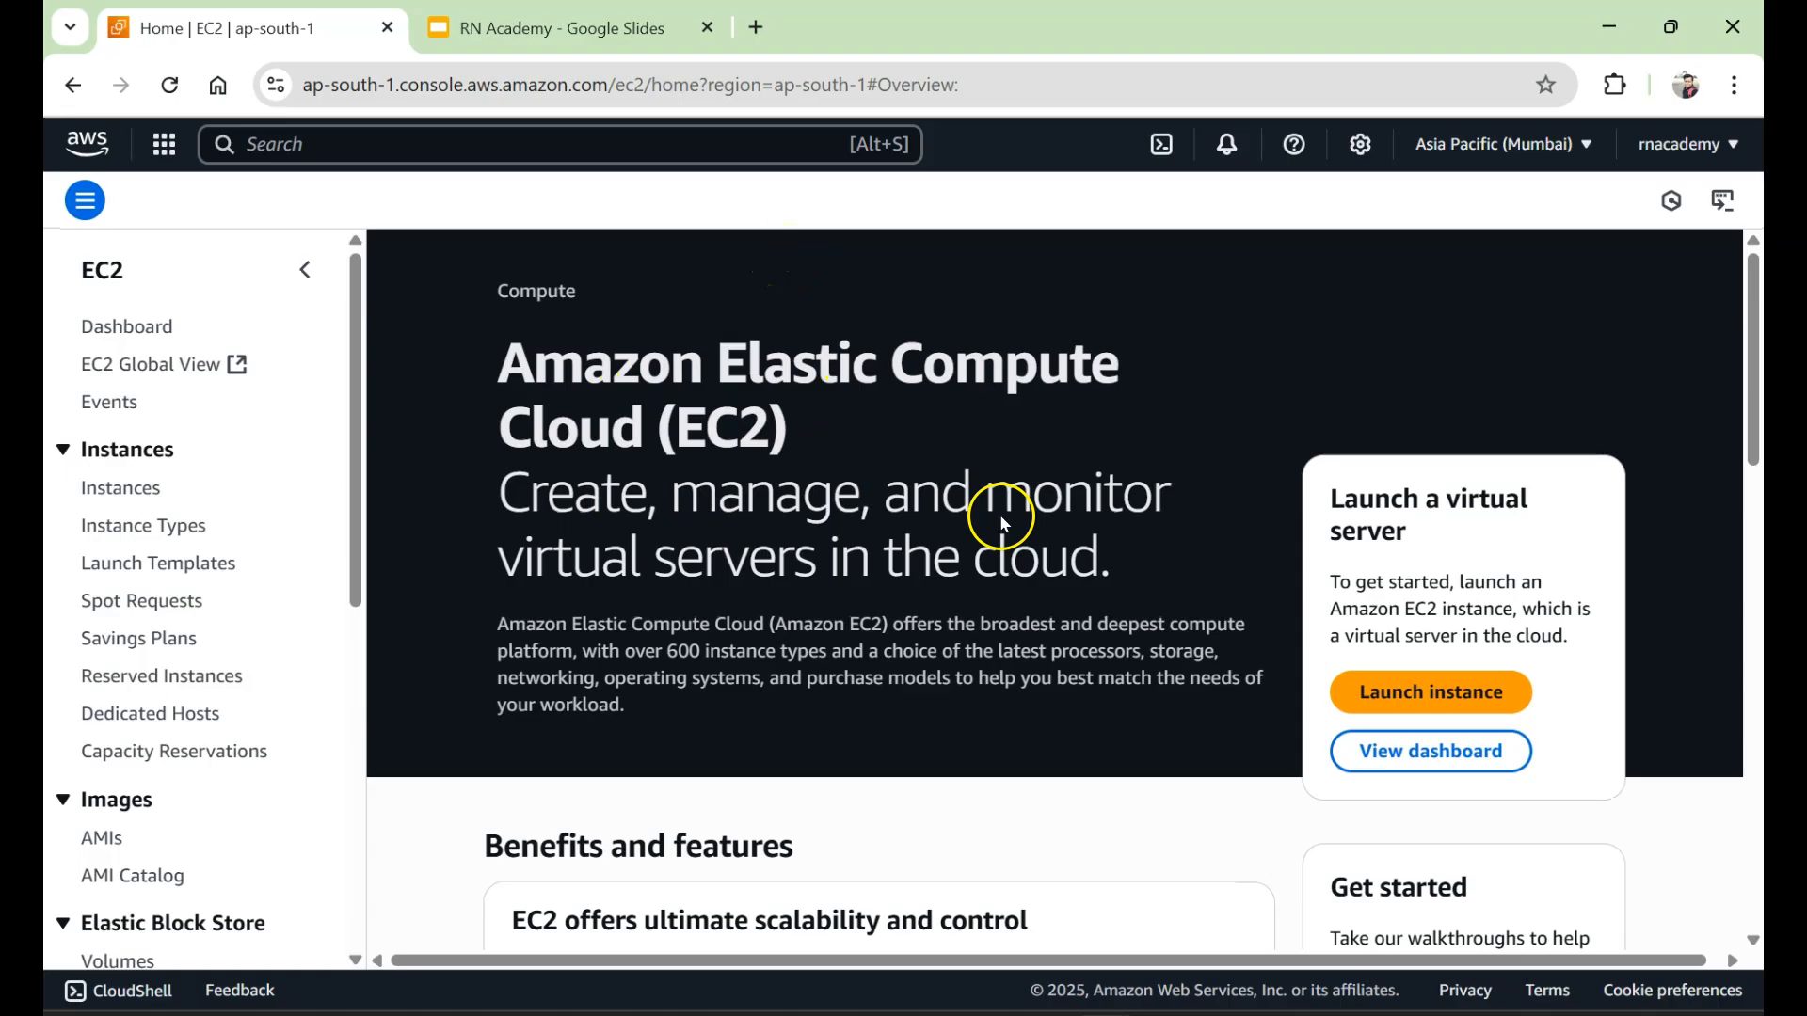
left_click(1442, 693)
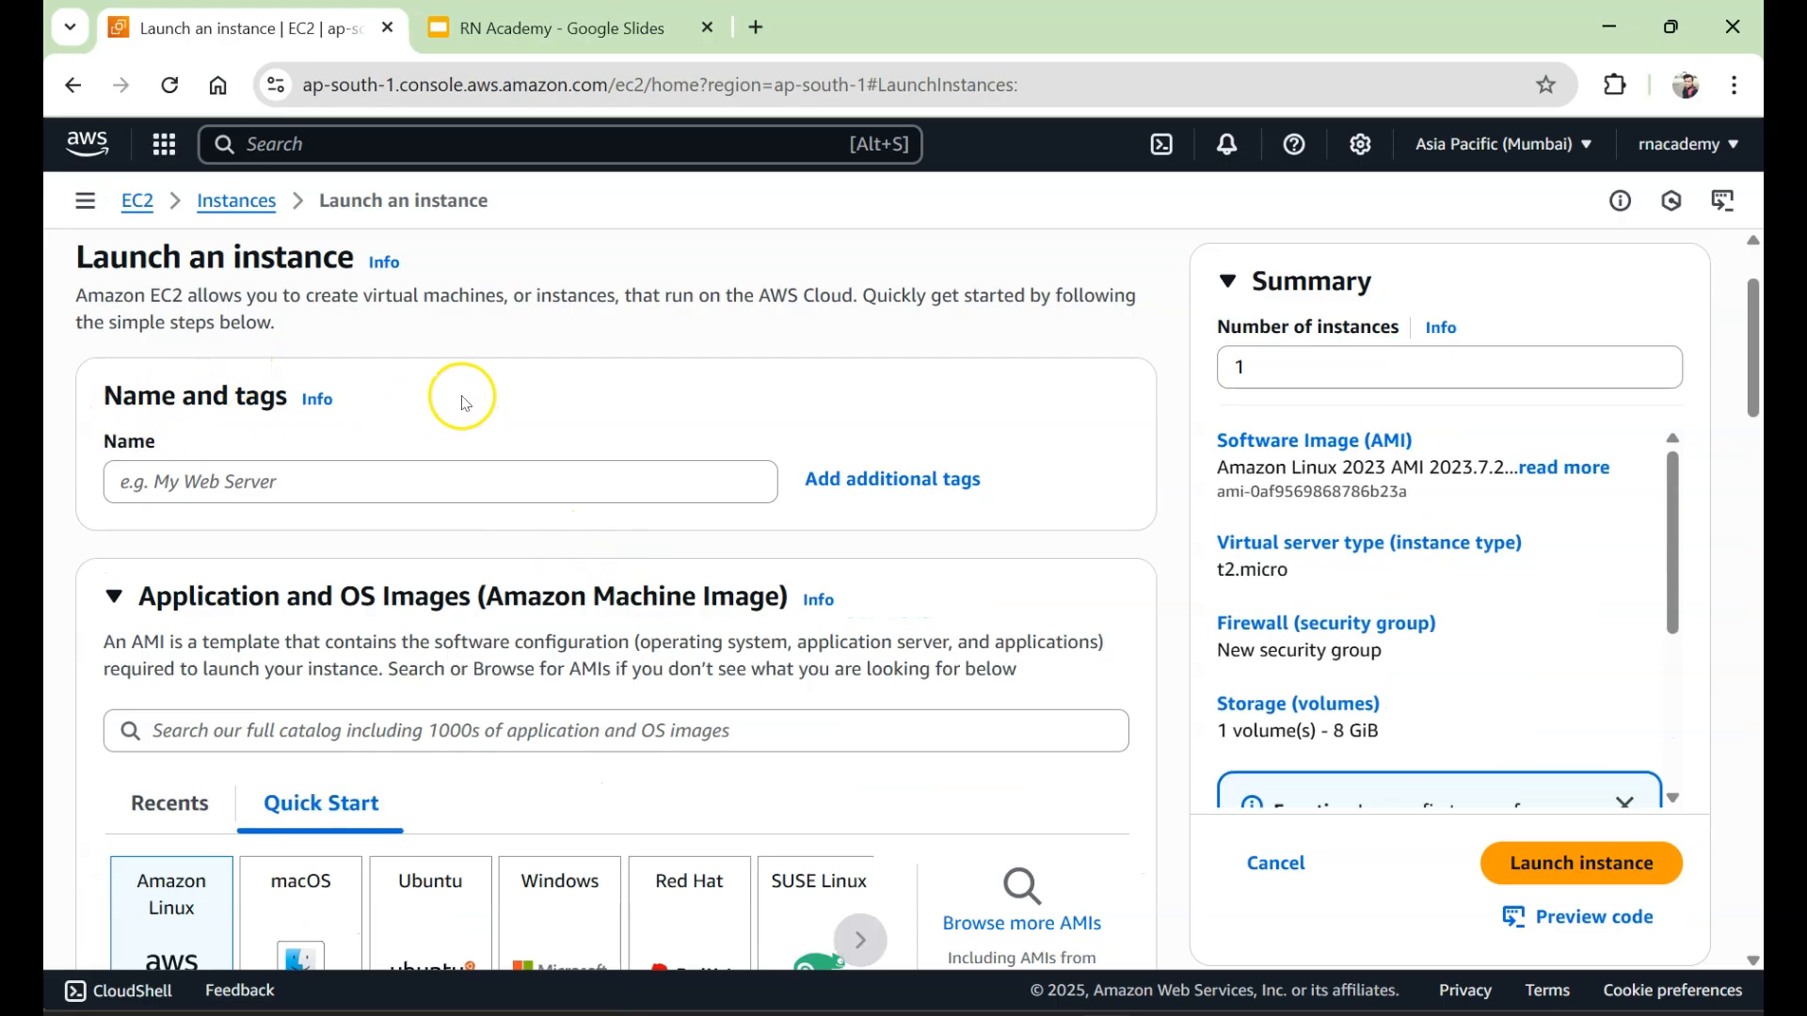
Collapse the OS image, instance type, key pair, network and storage sections of the launch form.
scroll(335, 432, "down", 3)
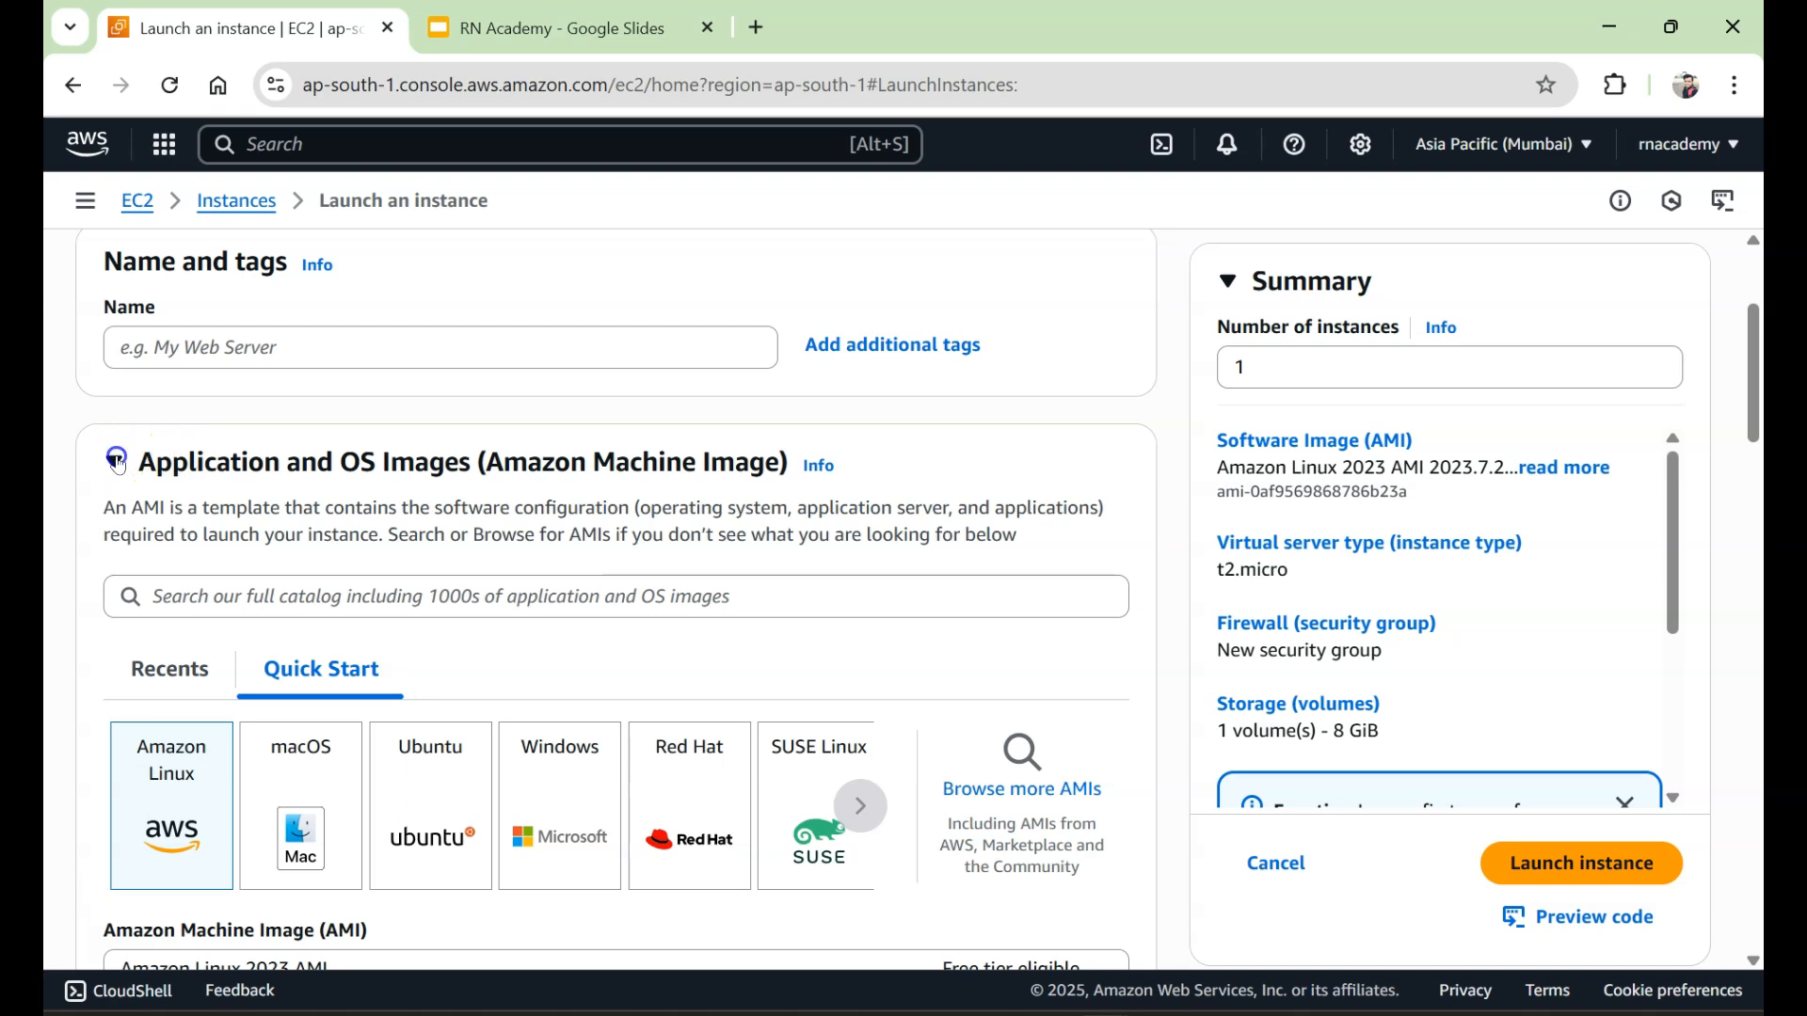
left_click(116, 462)
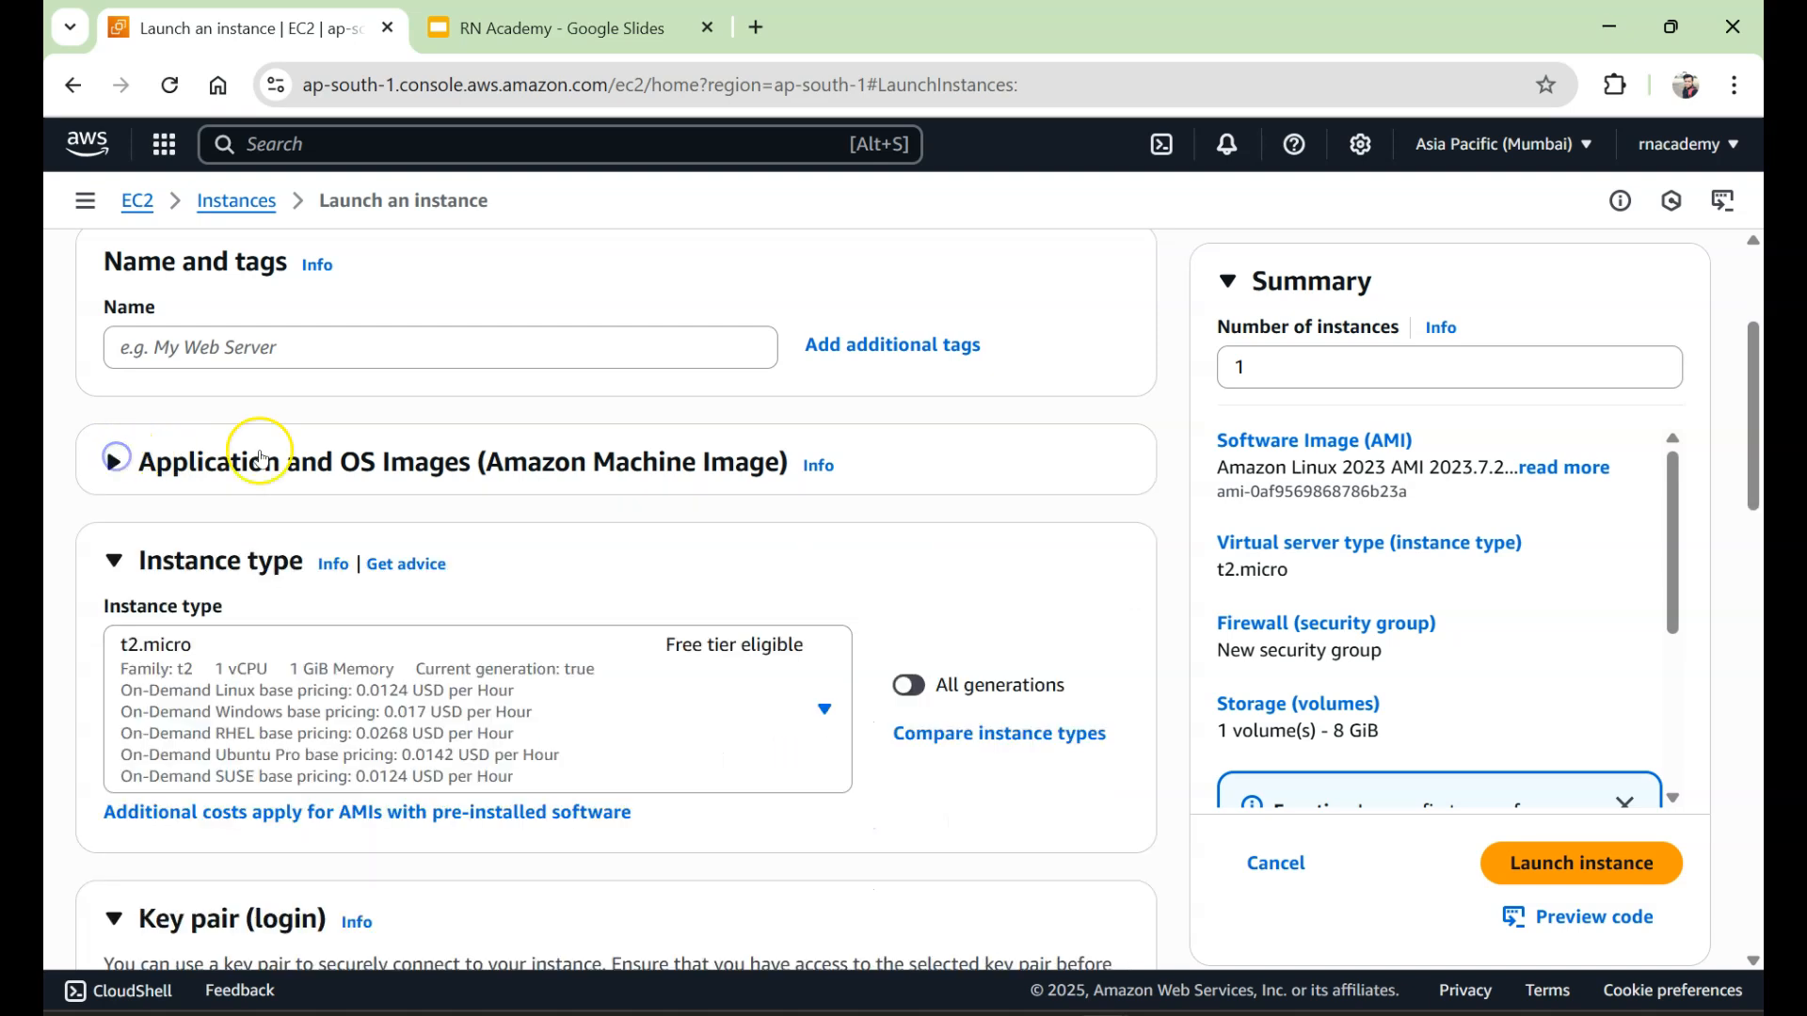
left_click(121, 561)
scroll(244, 565, "down", 2)
left_click(114, 518)
left_click(113, 616)
left_click(116, 726)
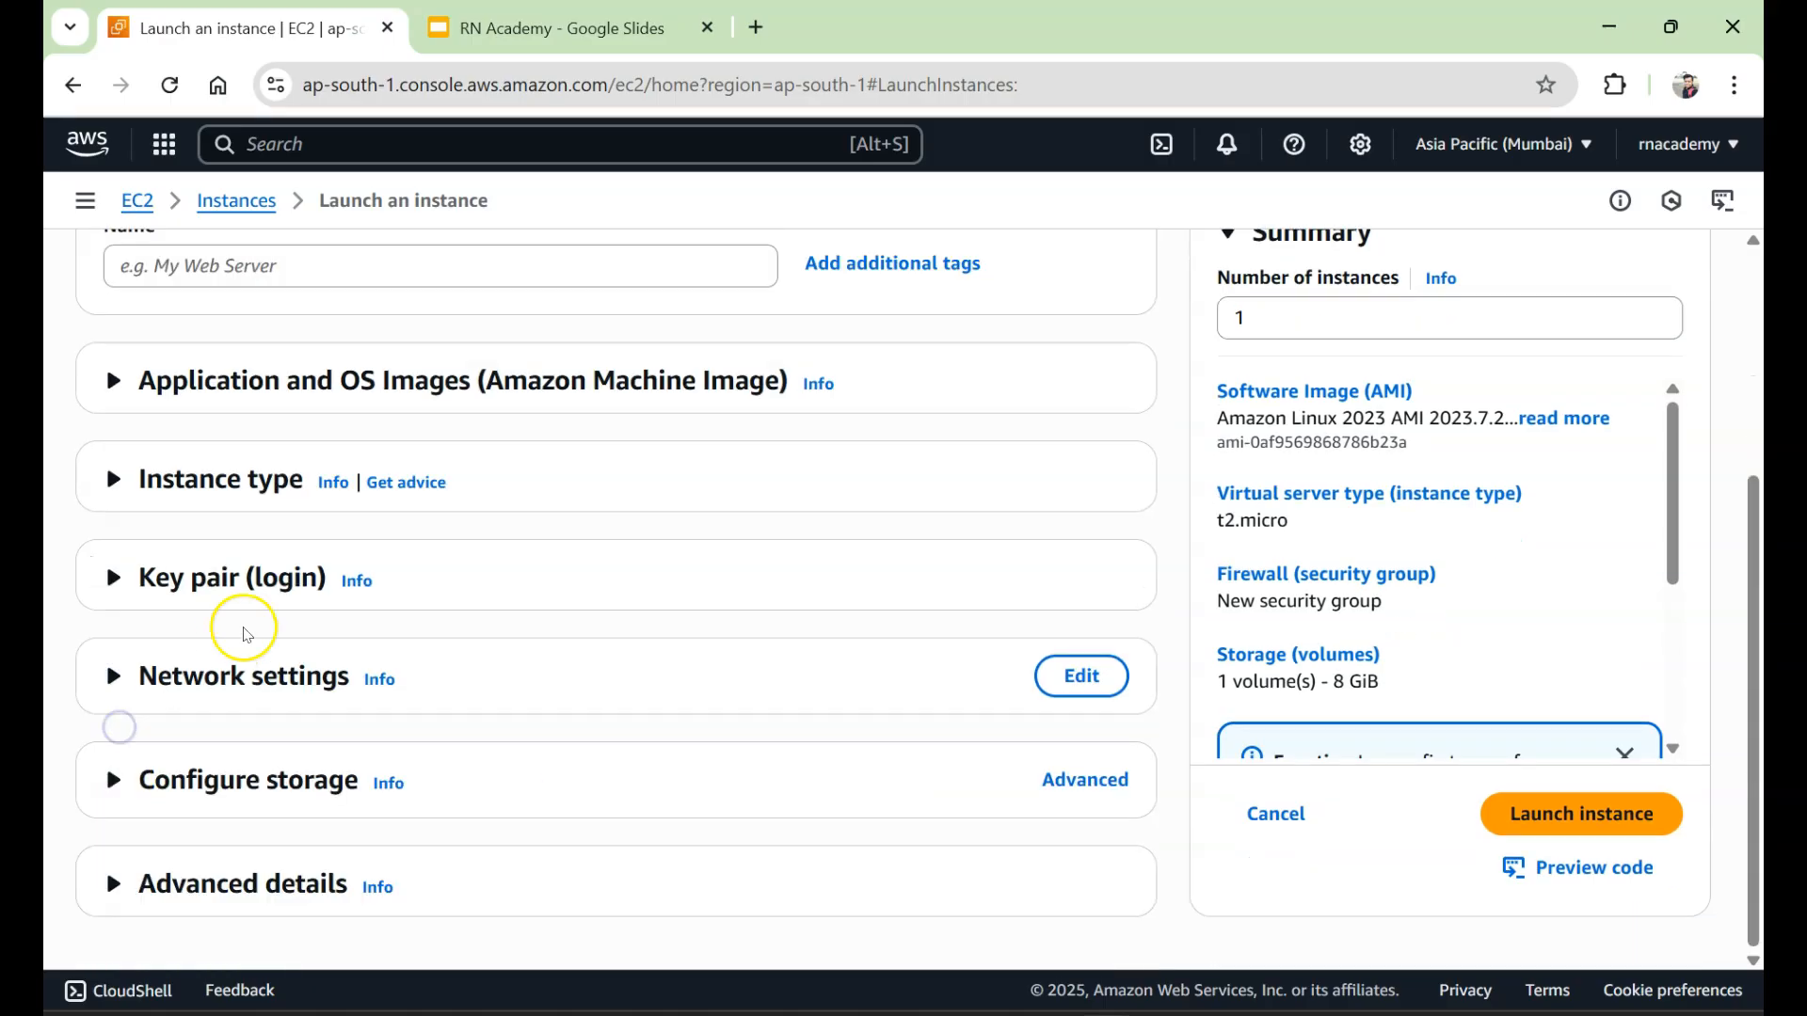
Name the new instance test2.
scroll(347, 577, "up", 4)
left_click(368, 536)
type("test2")
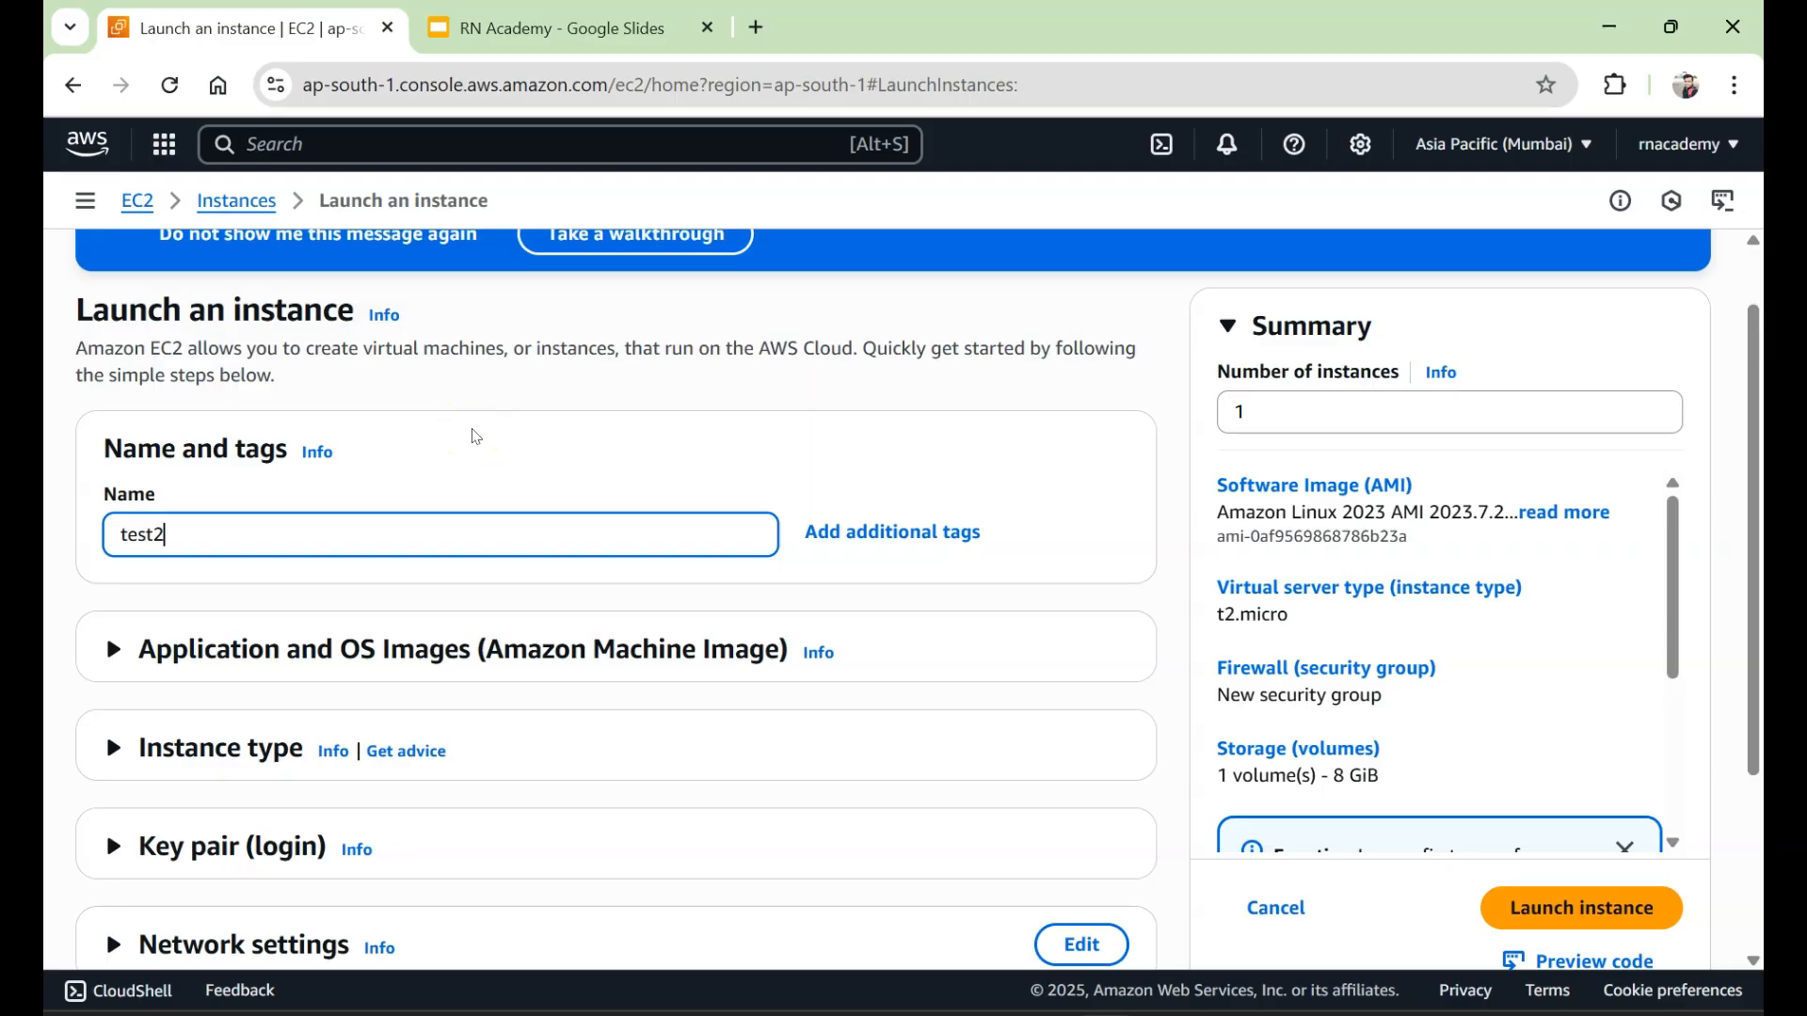
Expand the Application and OS Images section and look through the available Amazon Linux machine images without changing the selection.
scroll(471, 432, "down", 3)
left_click(116, 382)
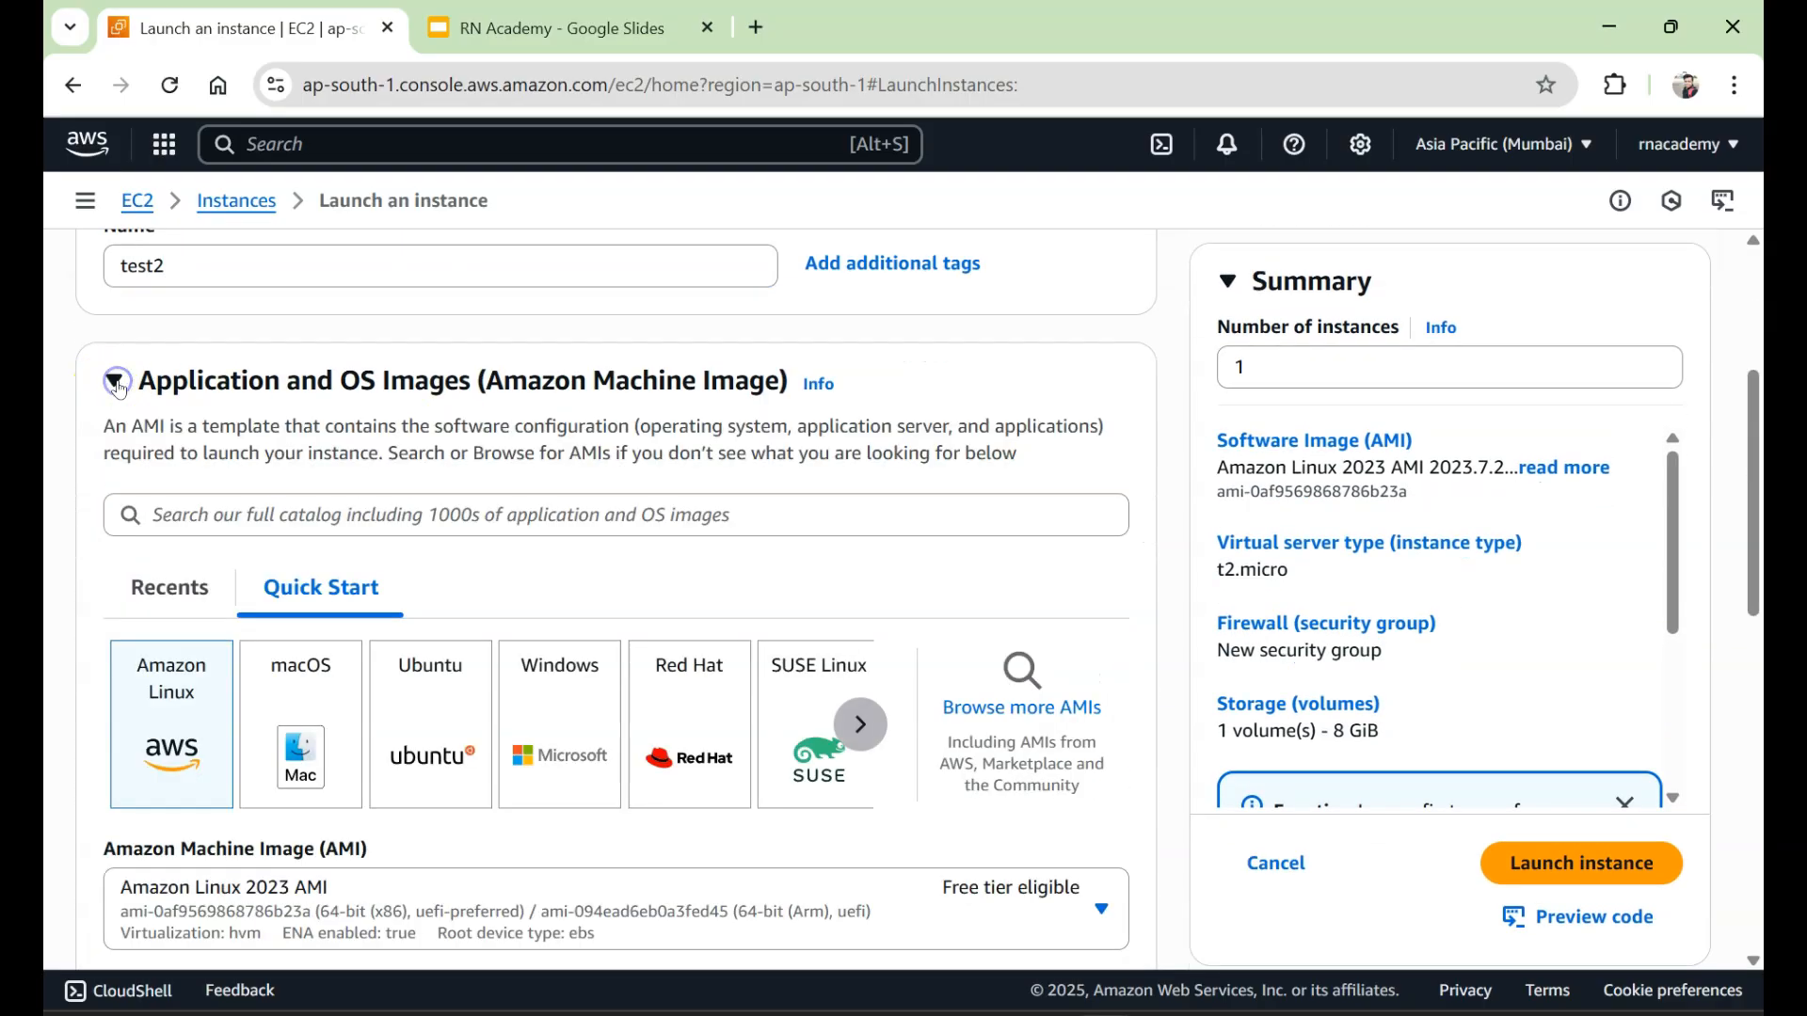
scroll(142, 592, "down", 2)
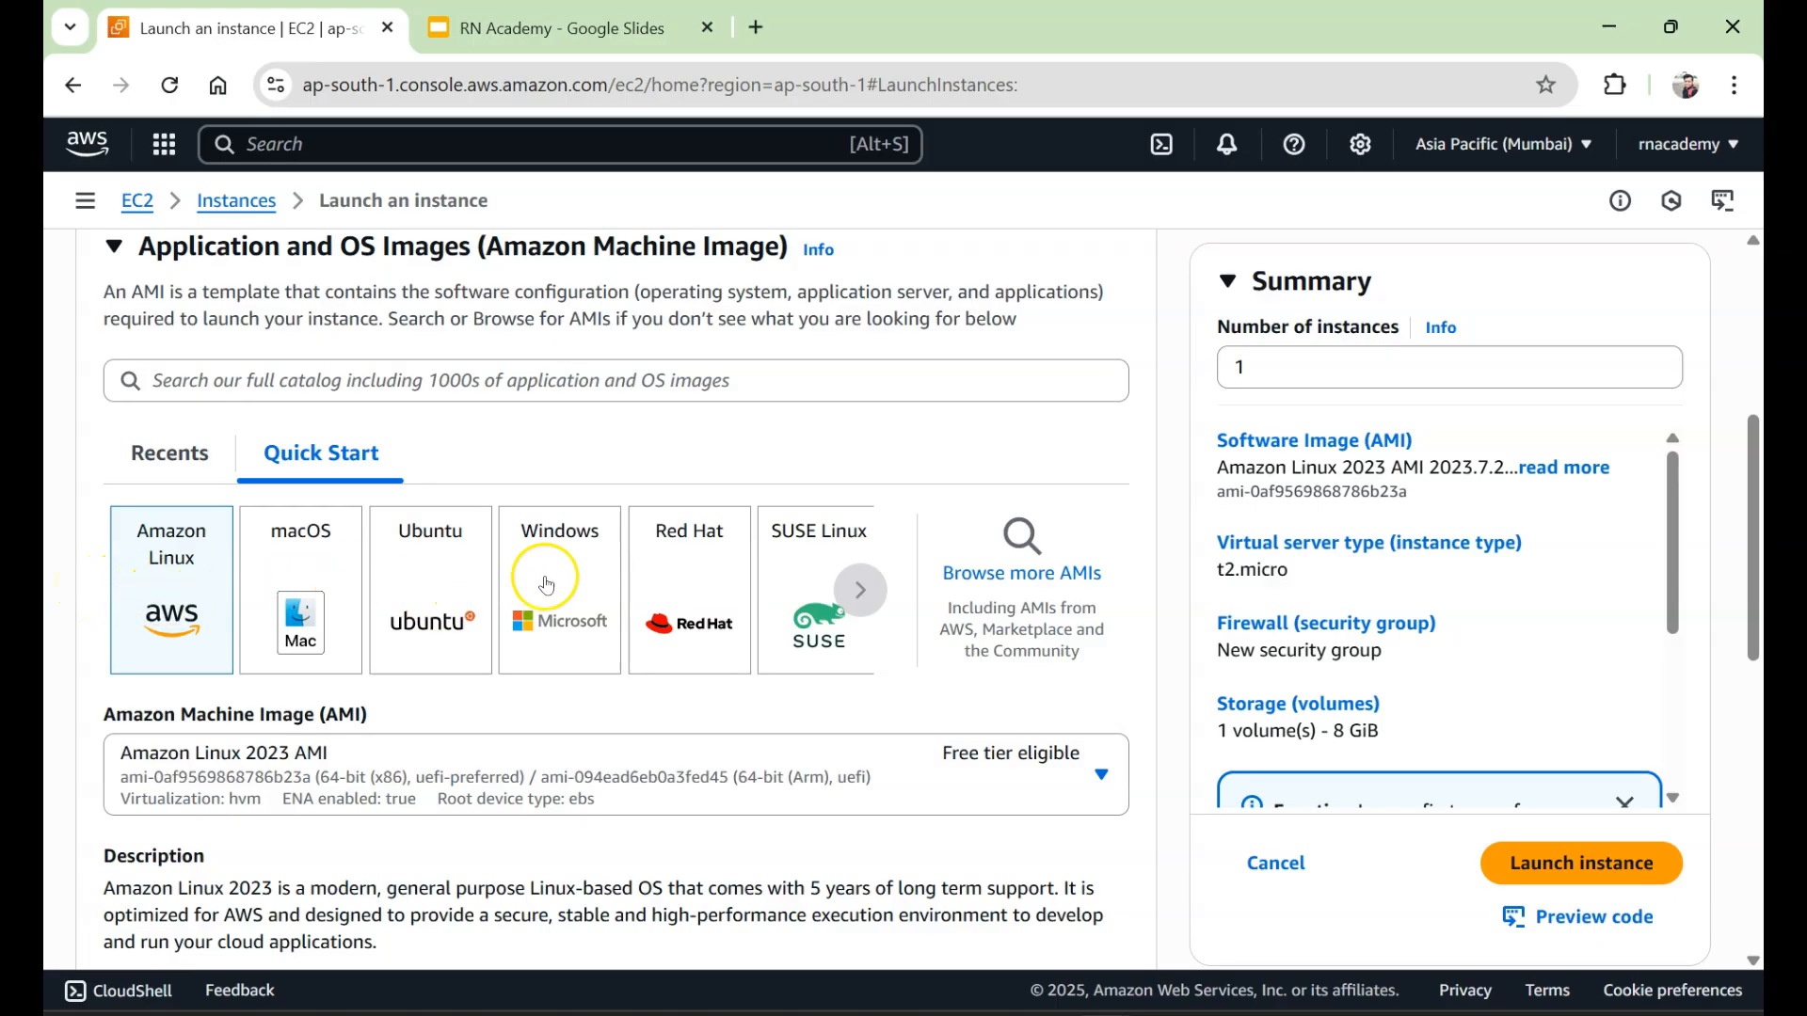
scroll(546, 585, "down", 2)
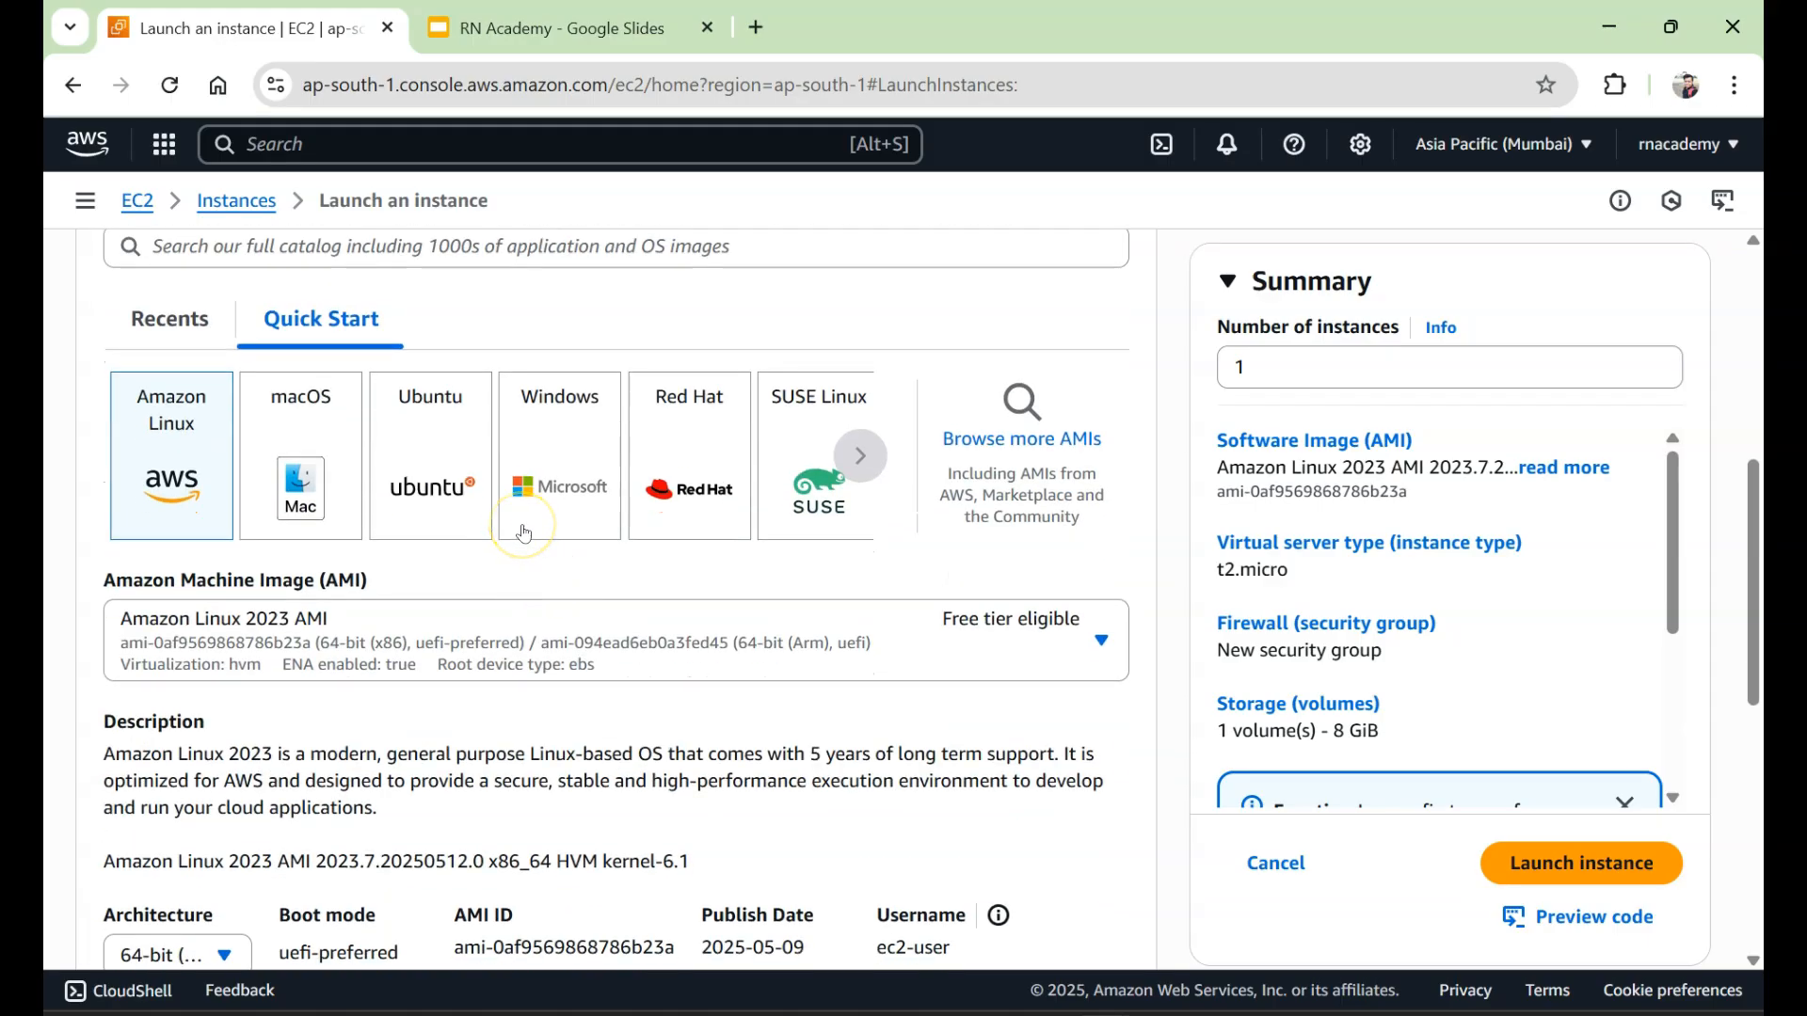
left_click(423, 645)
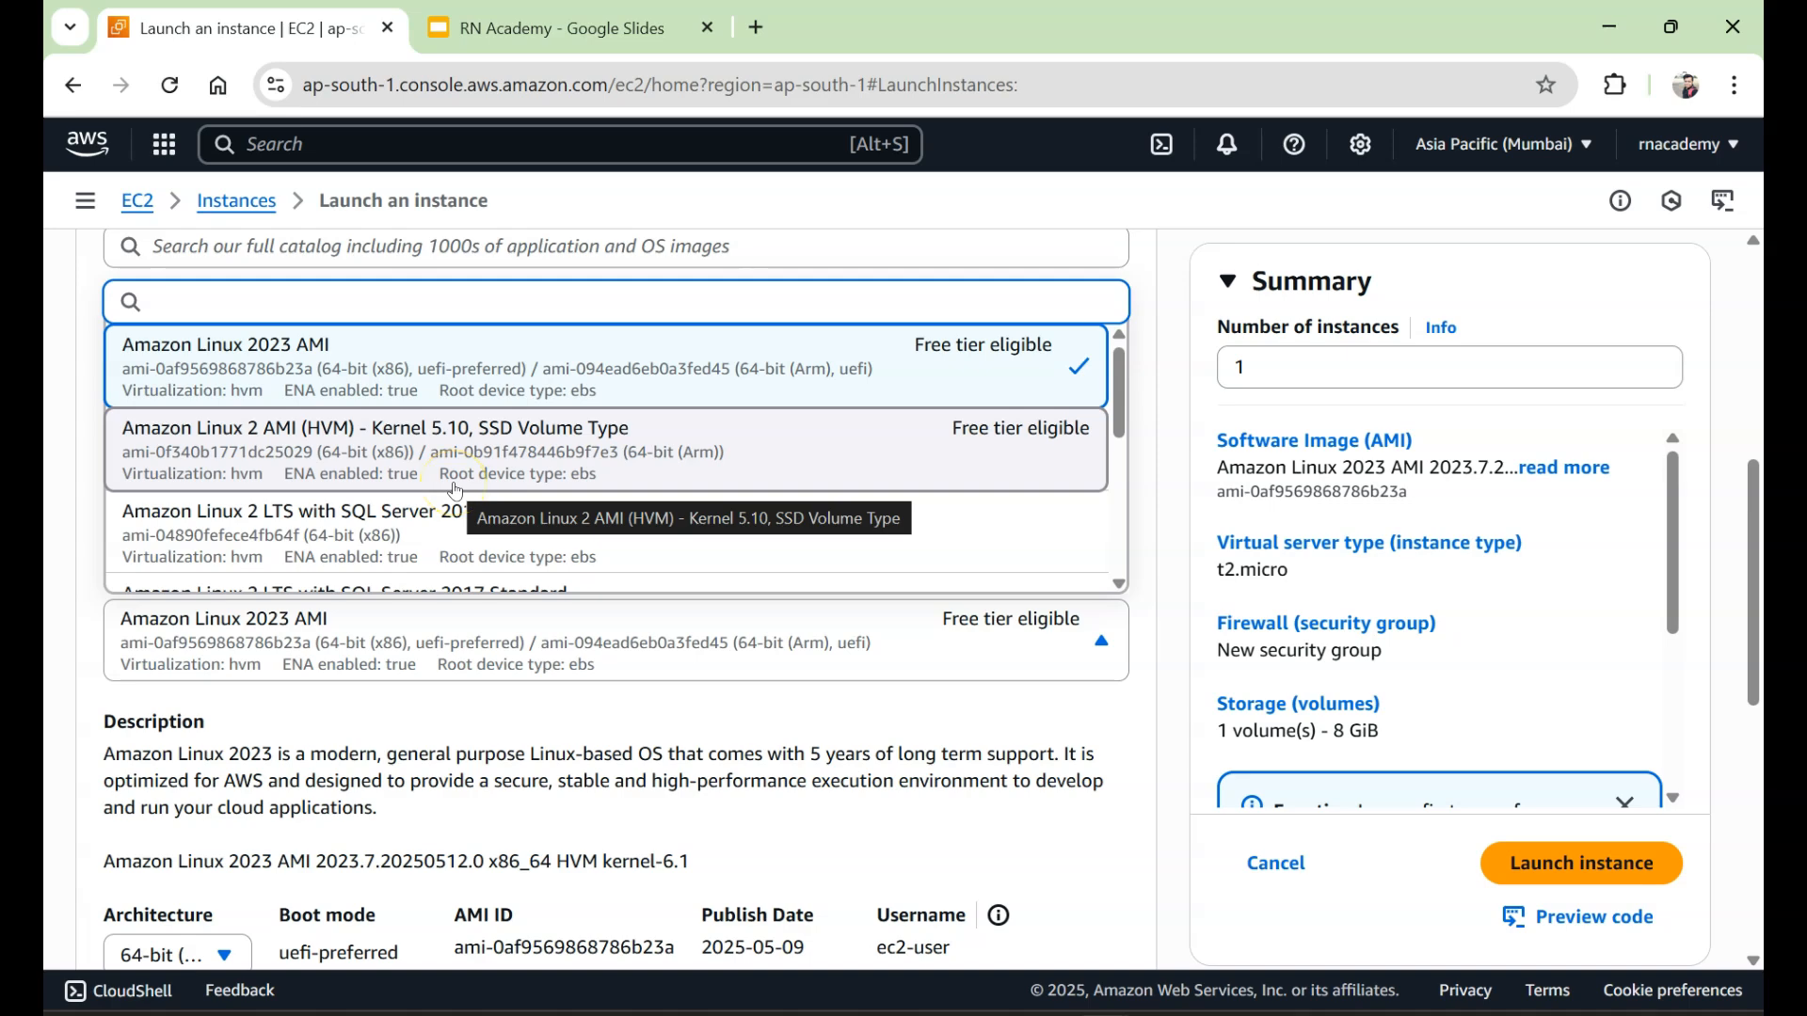
scroll(455, 490, "down", 2)
scroll(456, 491, "down", 2)
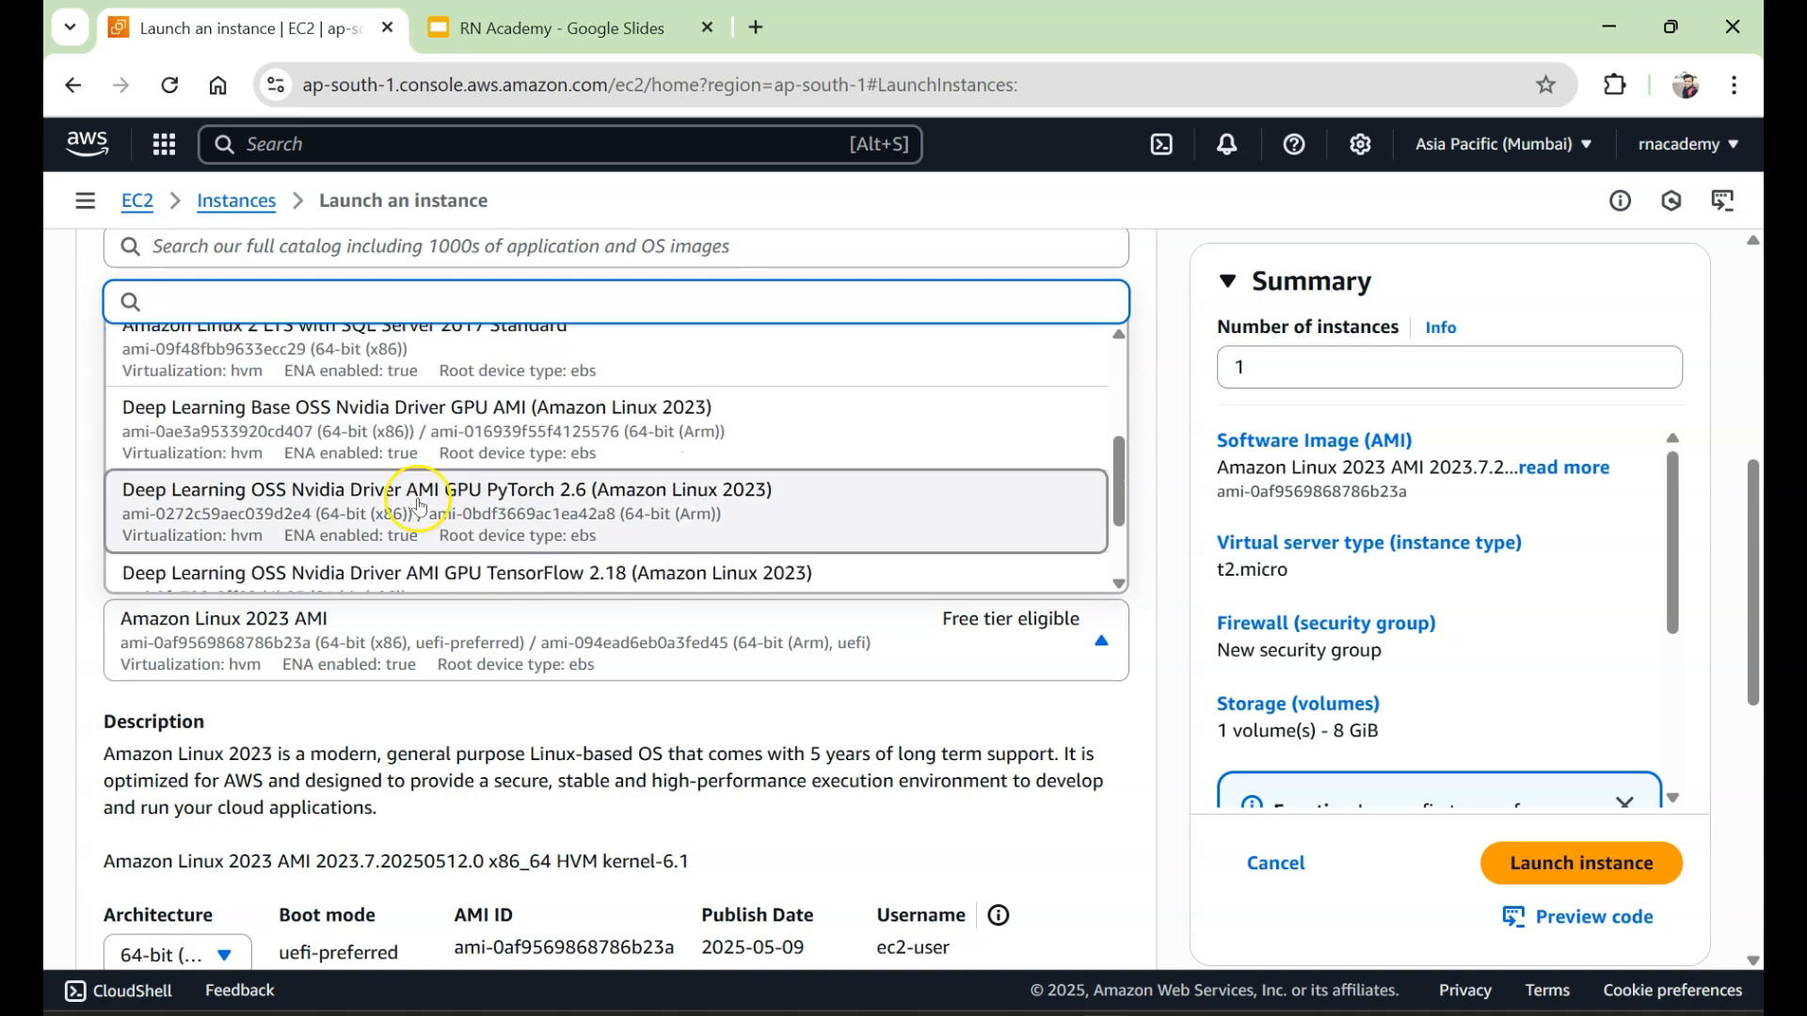
scroll(418, 513, "up", 4)
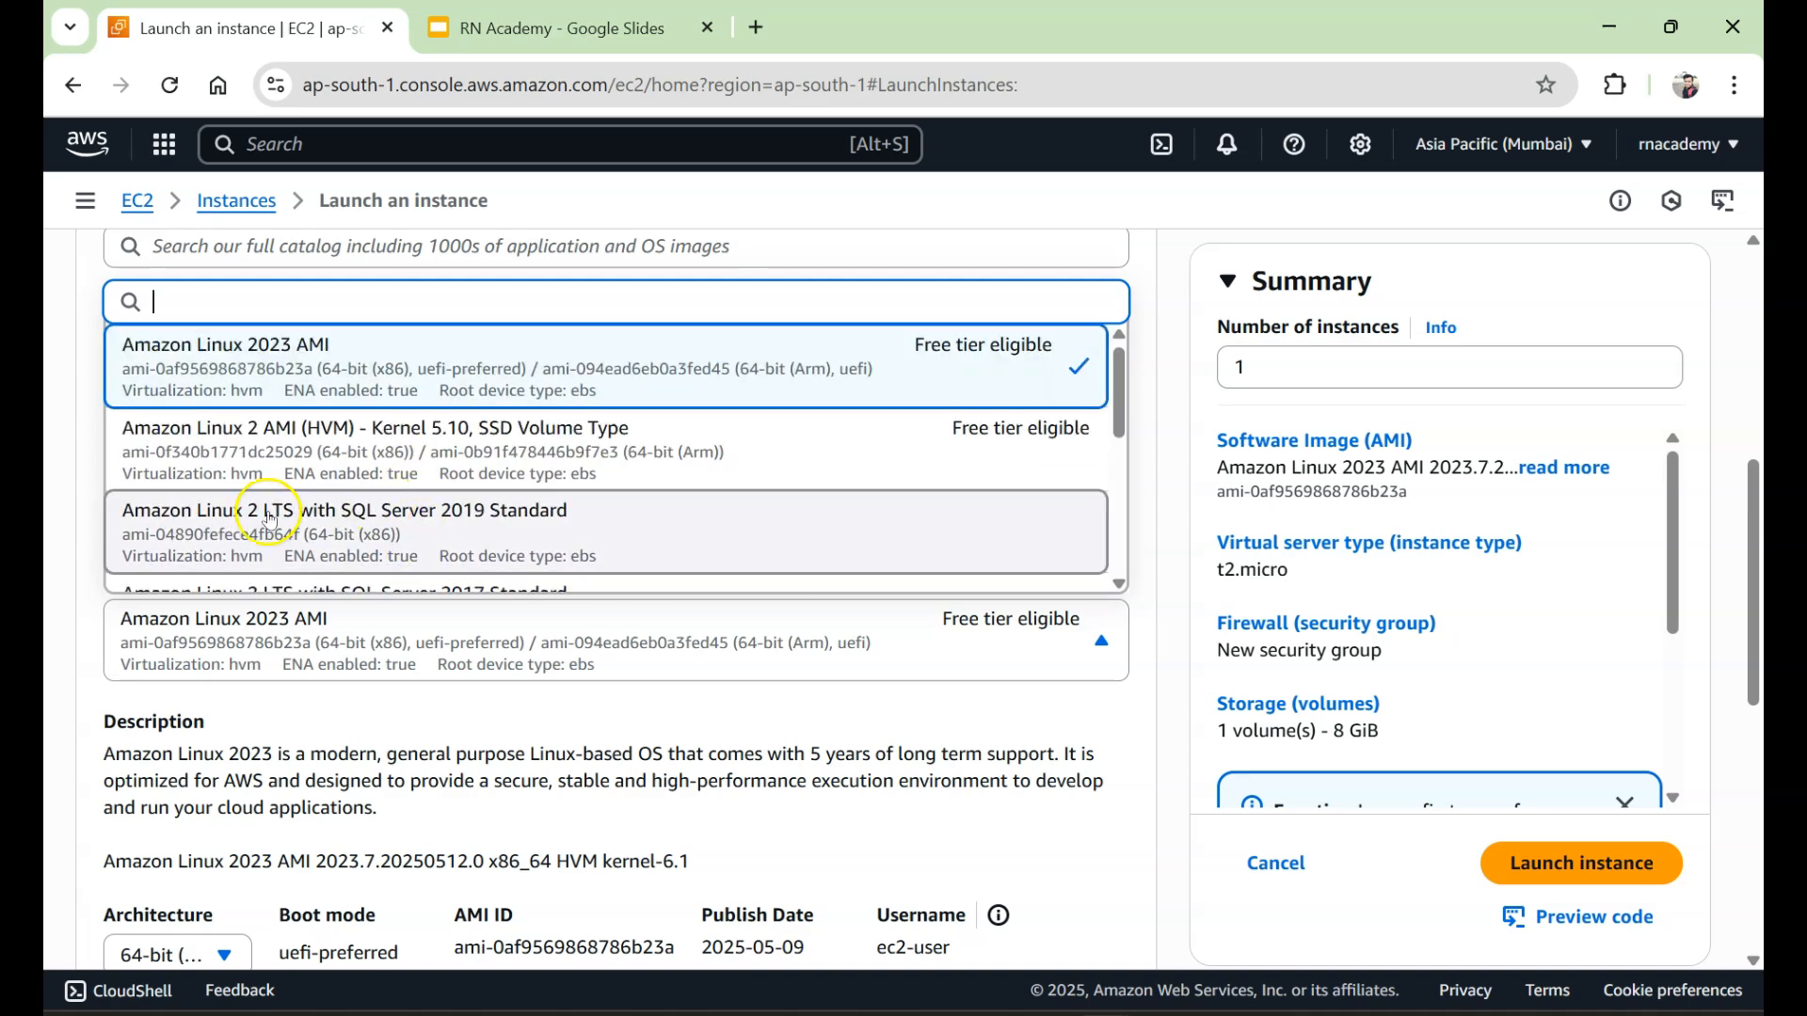
left_click(97, 549)
Search the AMI catalog for "windows" and look through the Quick Start results and catalog categories.
scroll(110, 538, "up", 3)
left_click(344, 515)
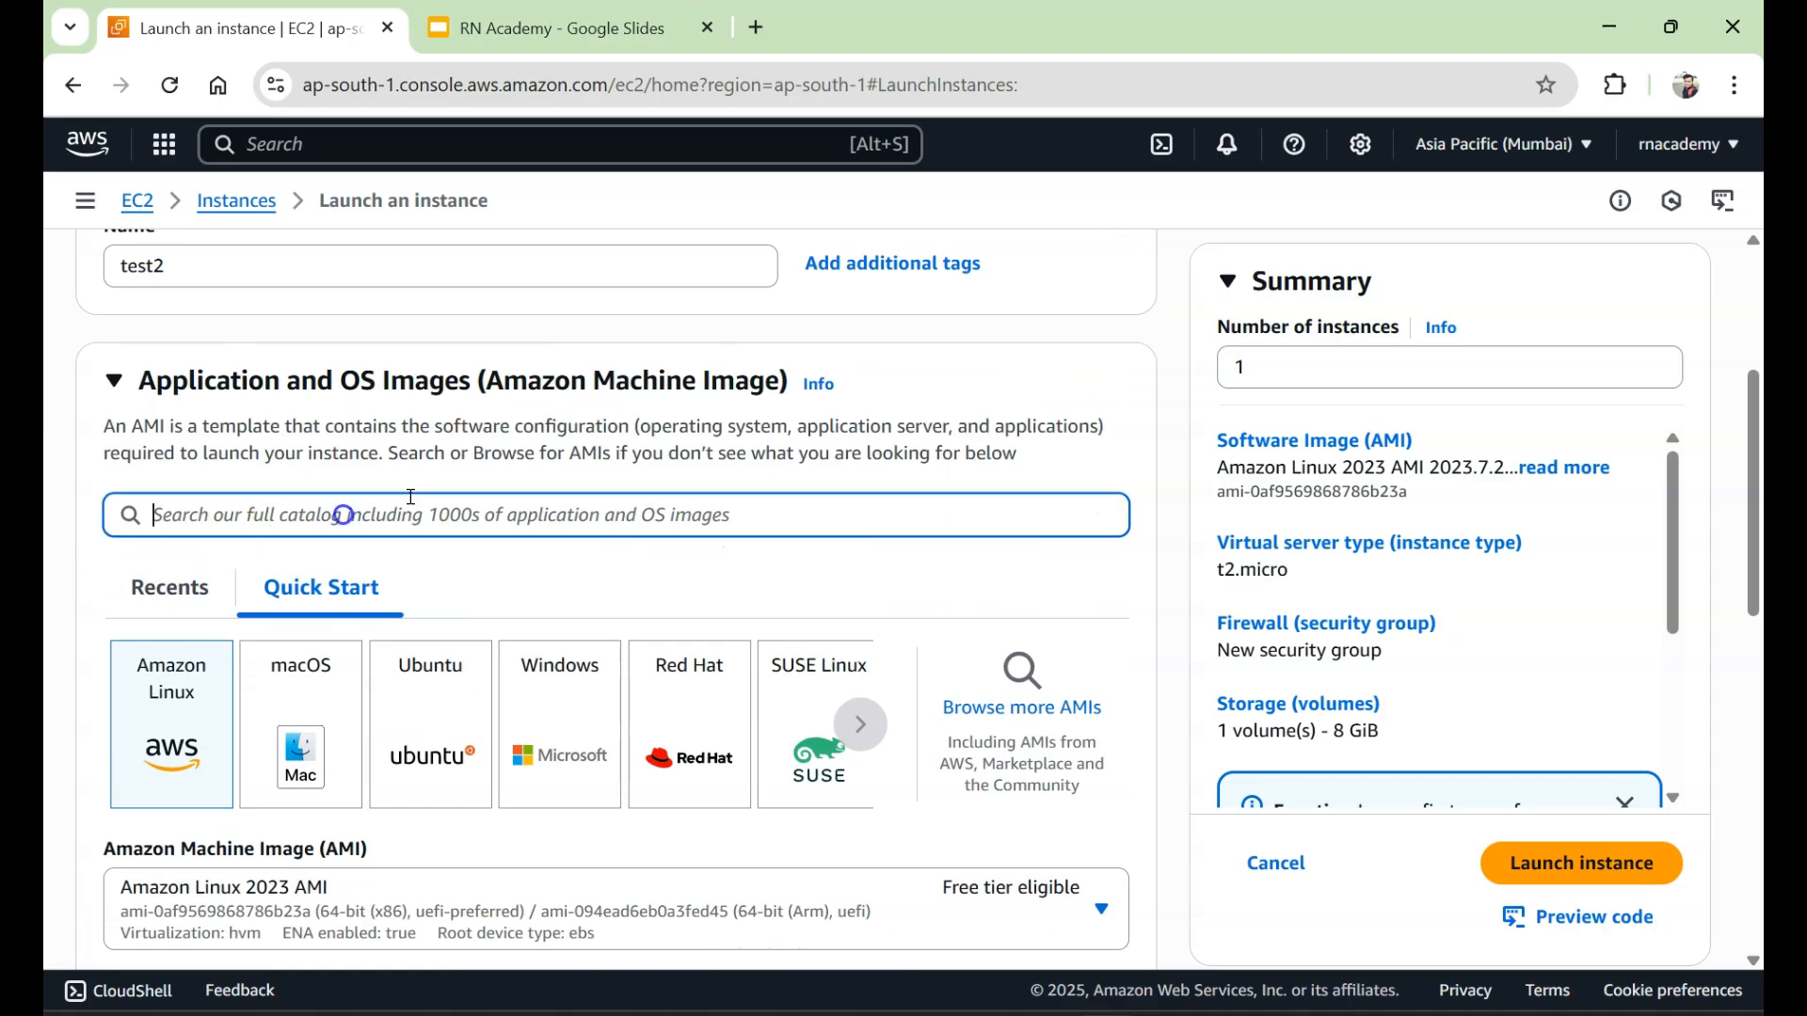
type("windows")
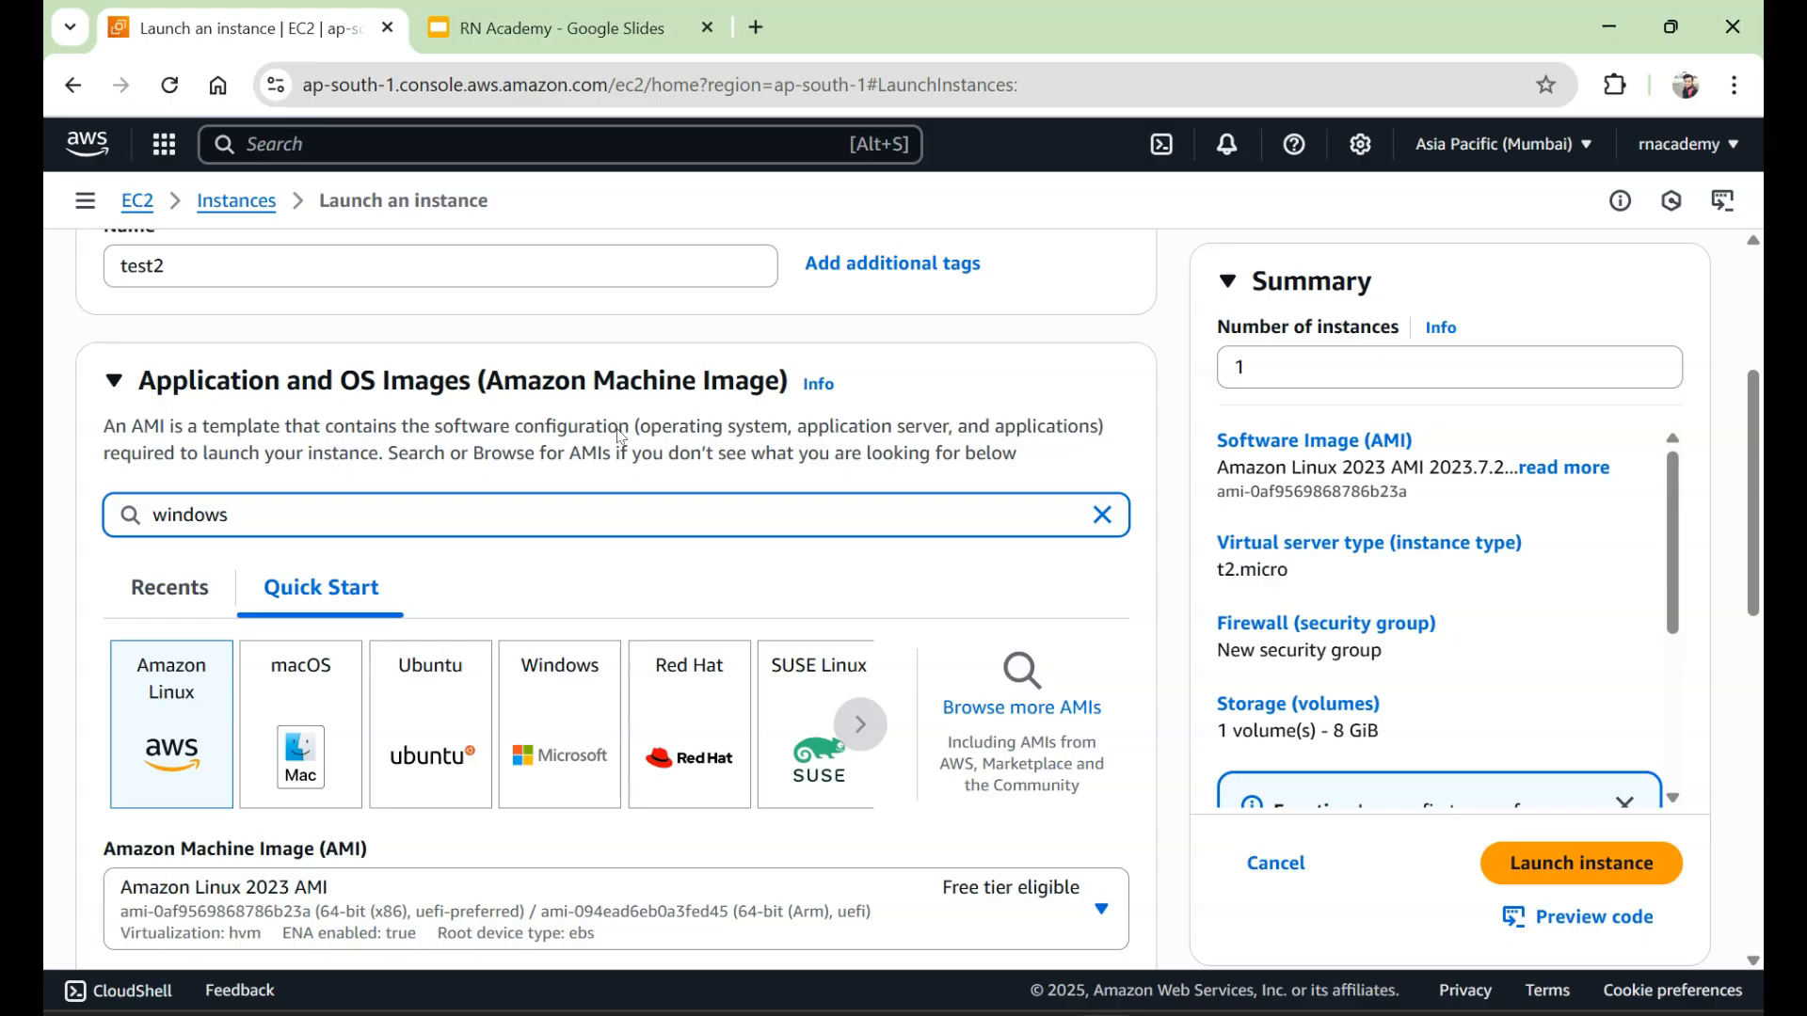
key("Return")
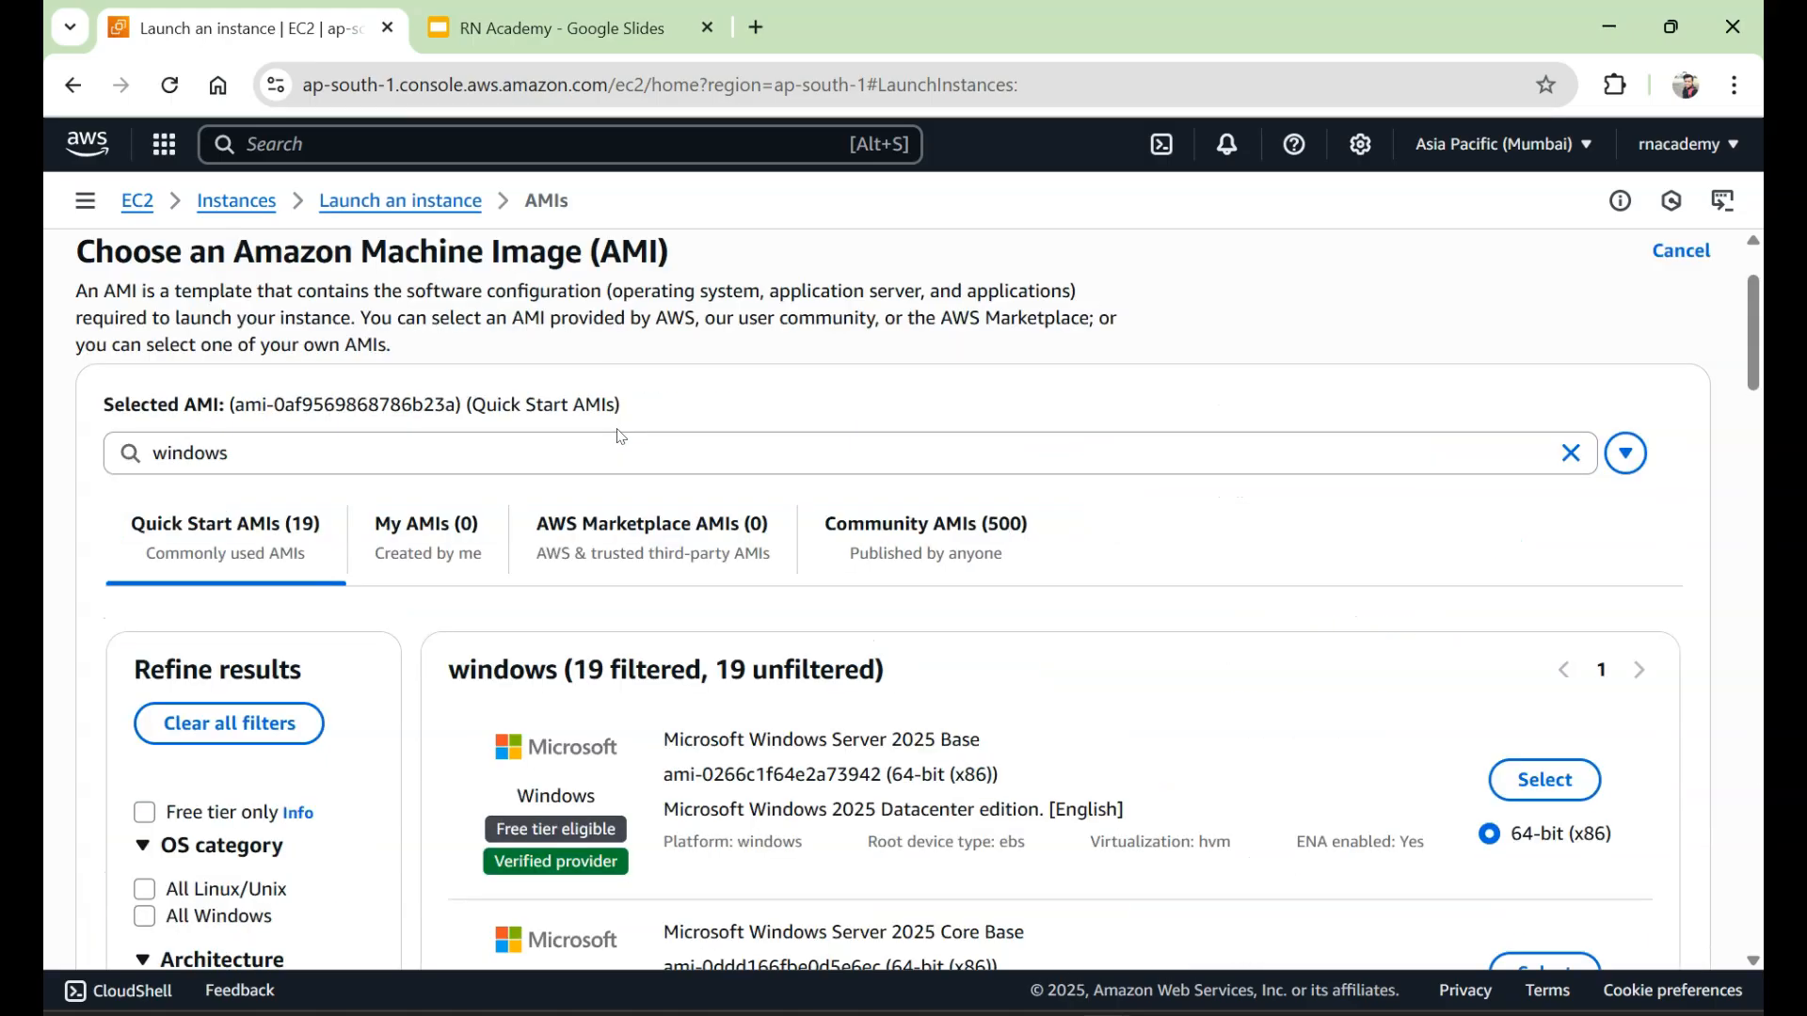
scroll(694, 625, "down", 2)
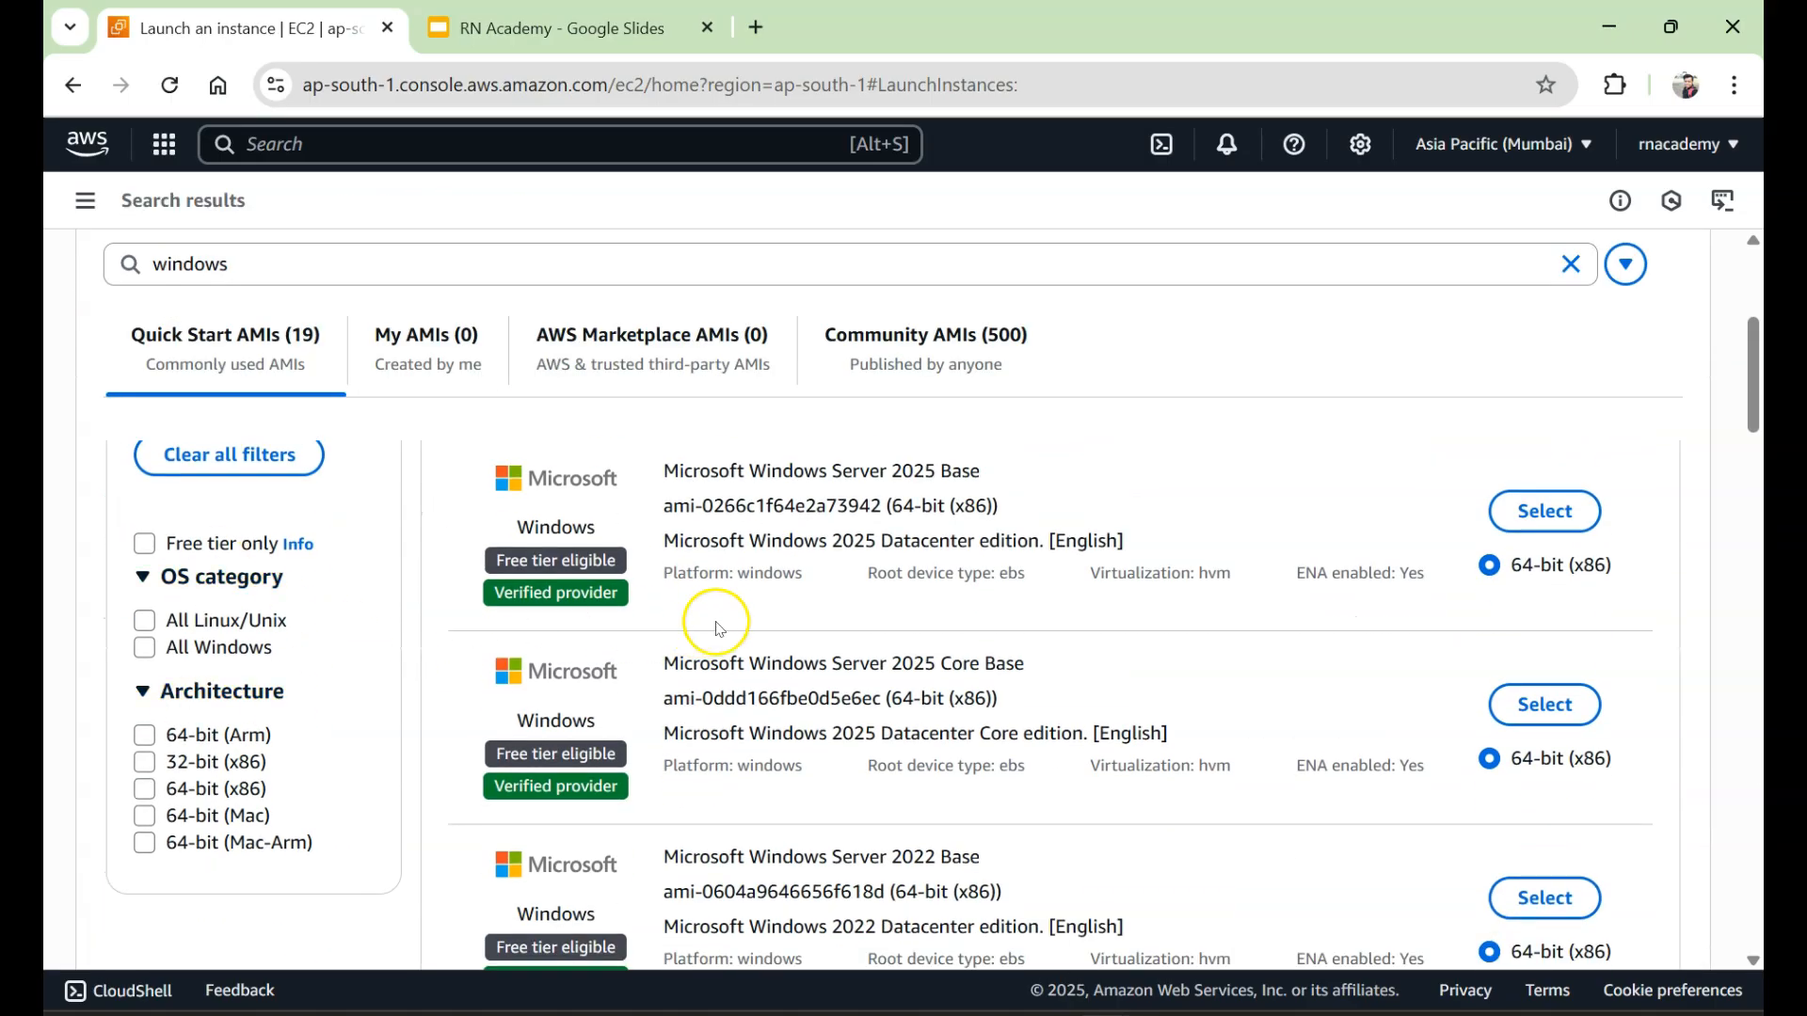
scroll(713, 625, "down", 8)
scroll(720, 629, "down", 5)
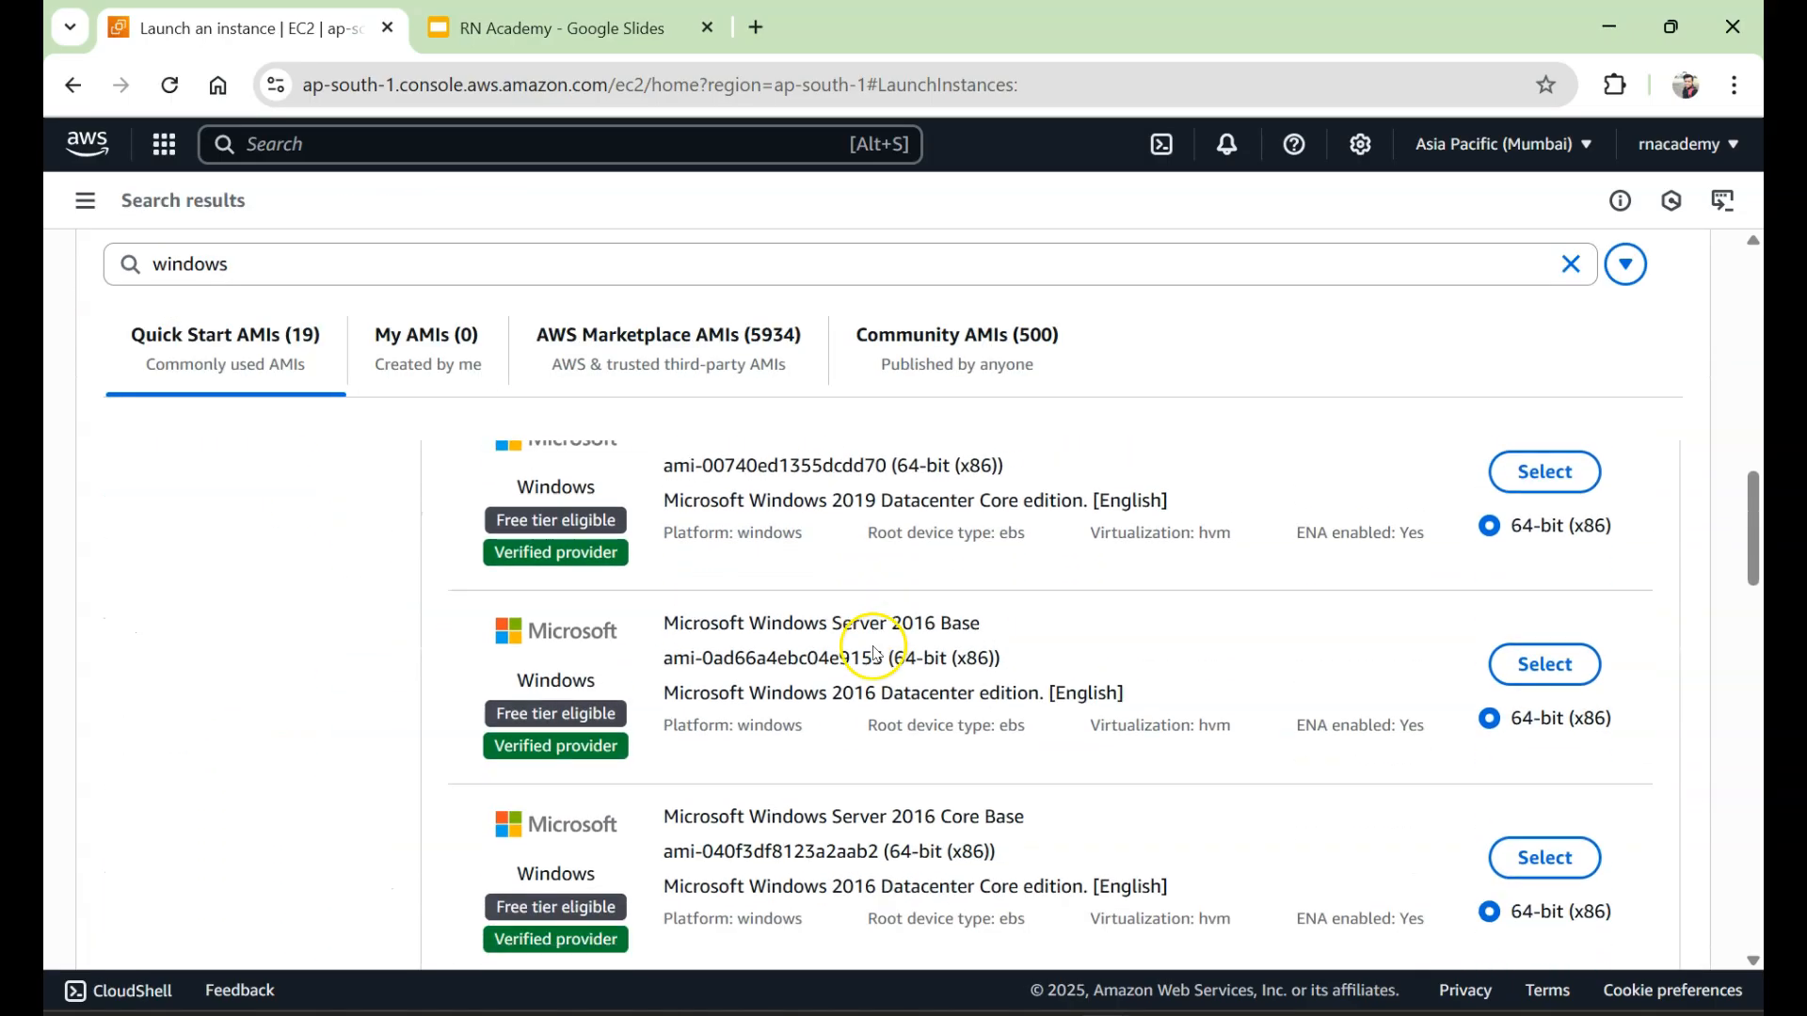
scroll(931, 708, "up", 15)
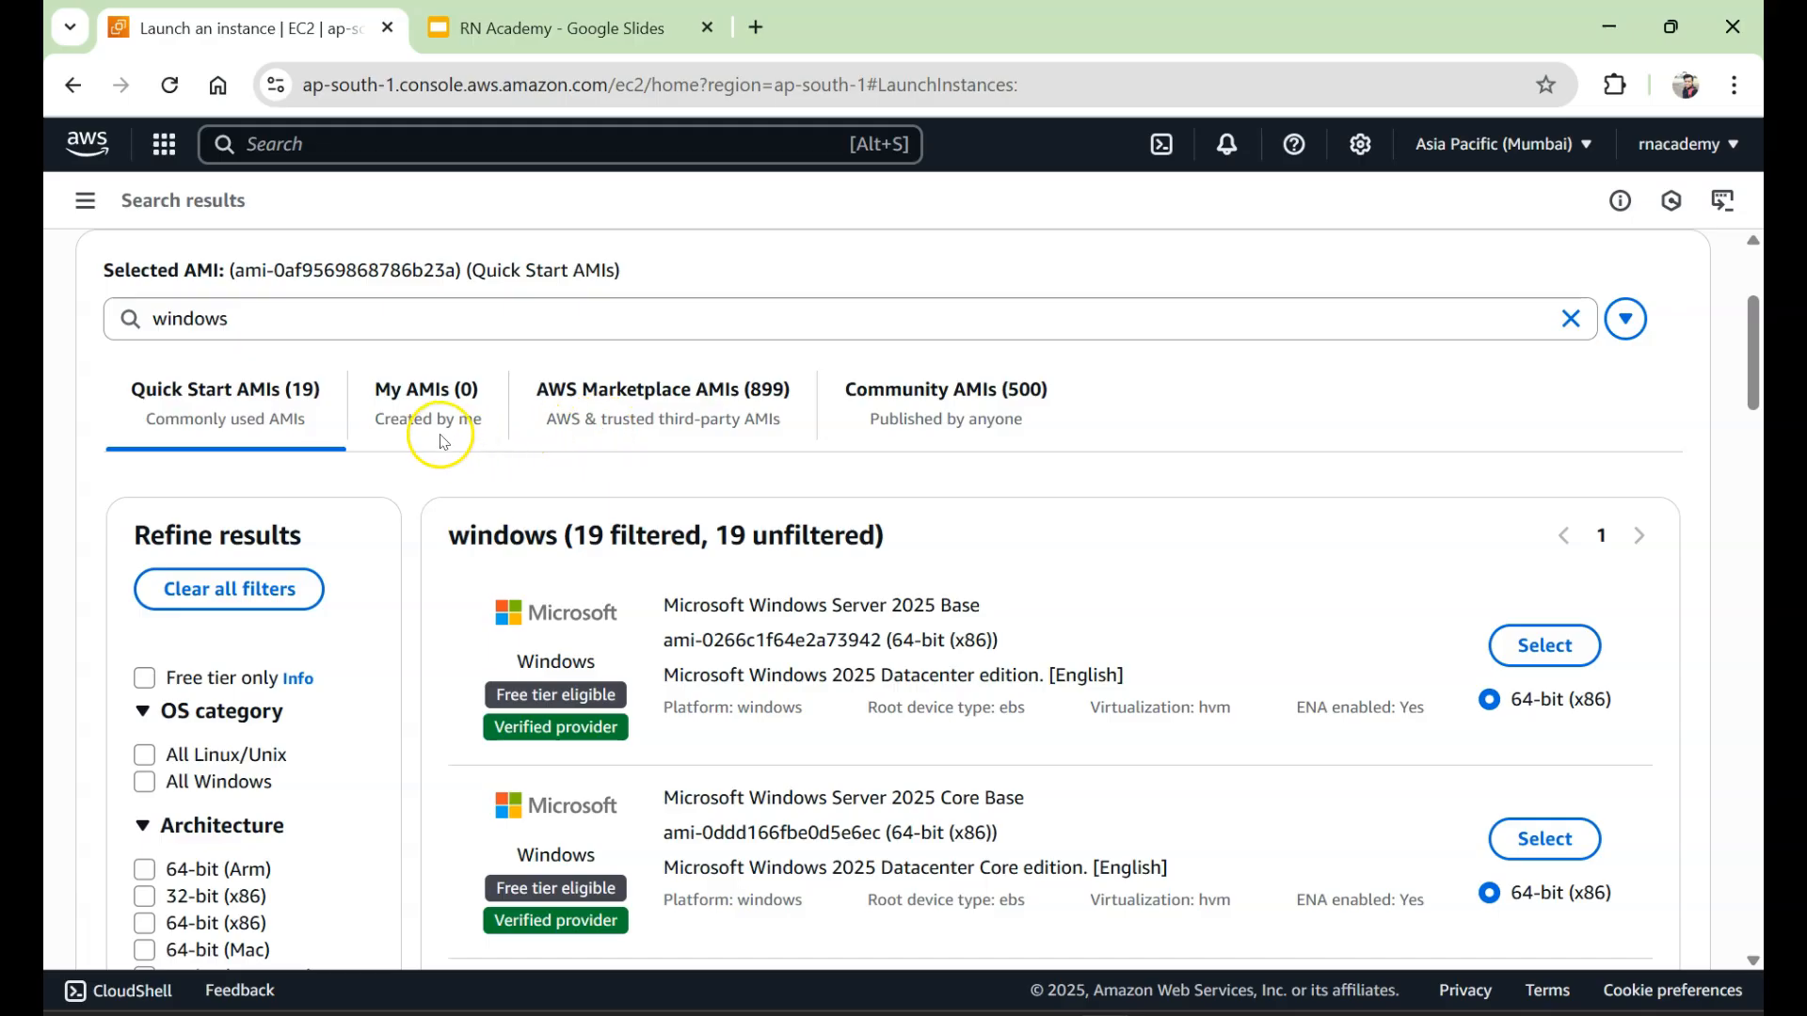
scroll(1383, 442, "up", 2)
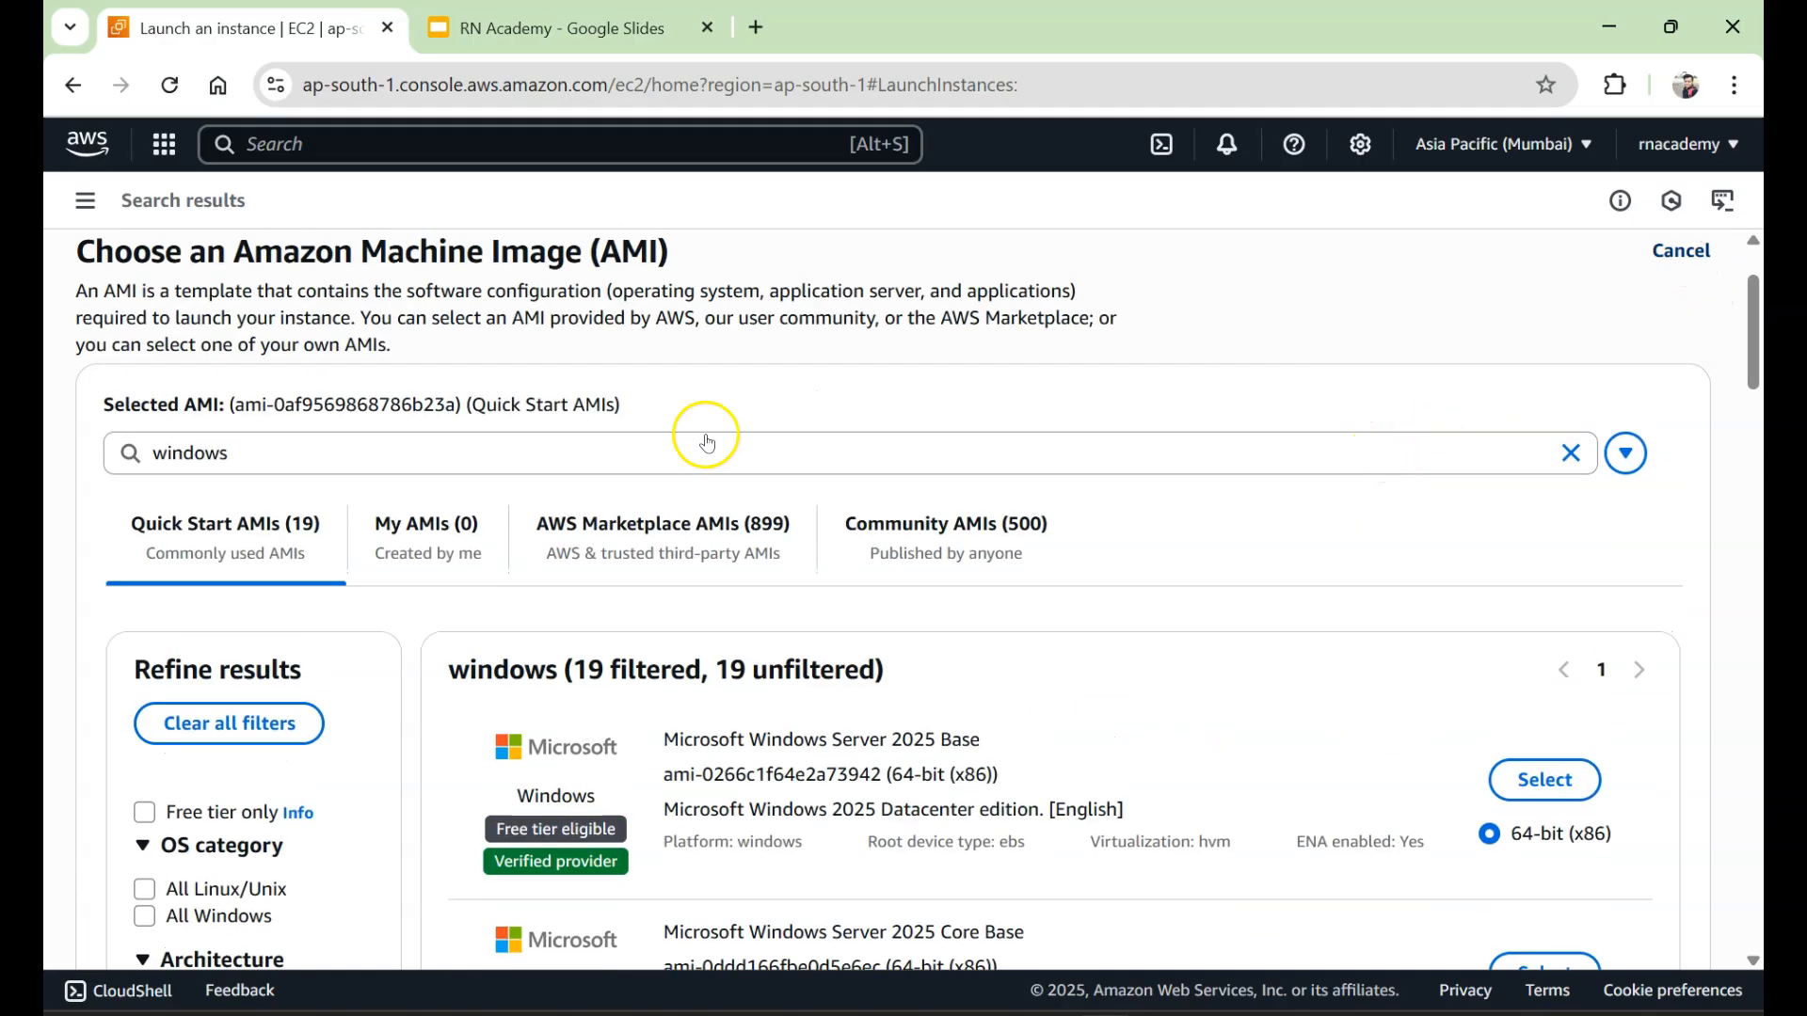
scroll(509, 630, "down", 1)
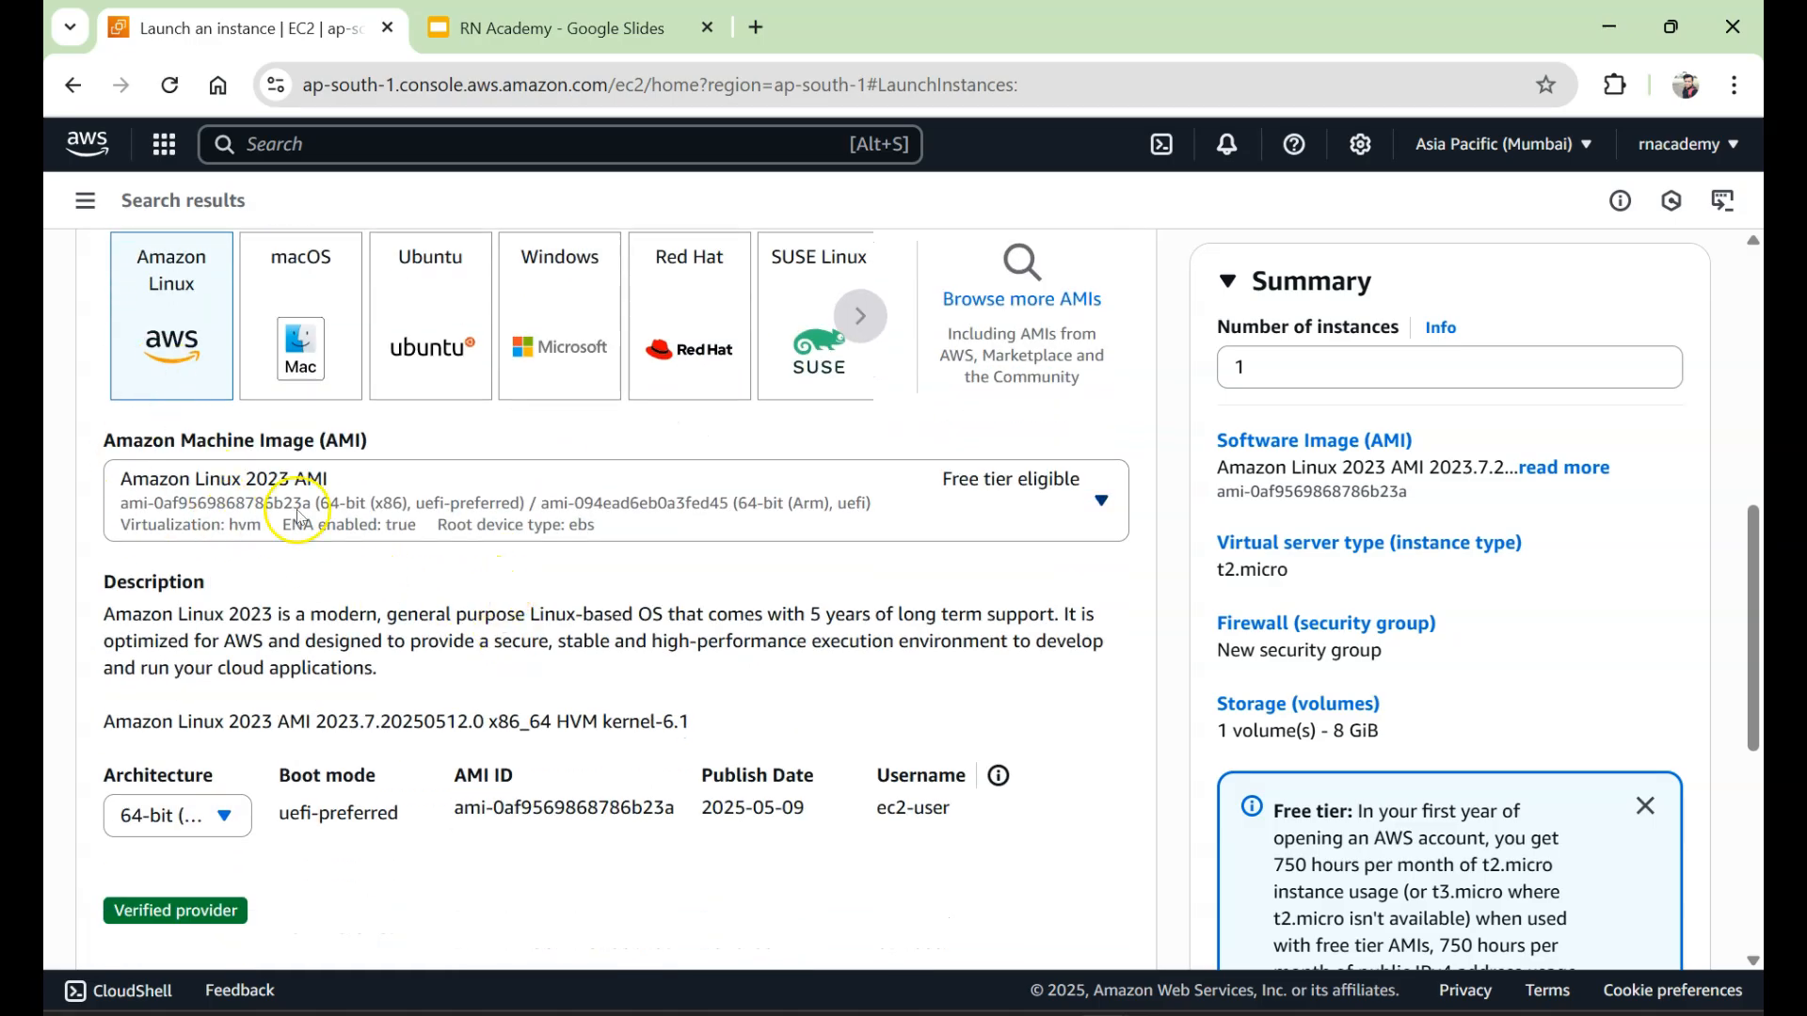
Review the Amazon Linux 2023 AMI's alternatives, architecture options, publish date and username, keeping the current choices.
left_click(381, 501)
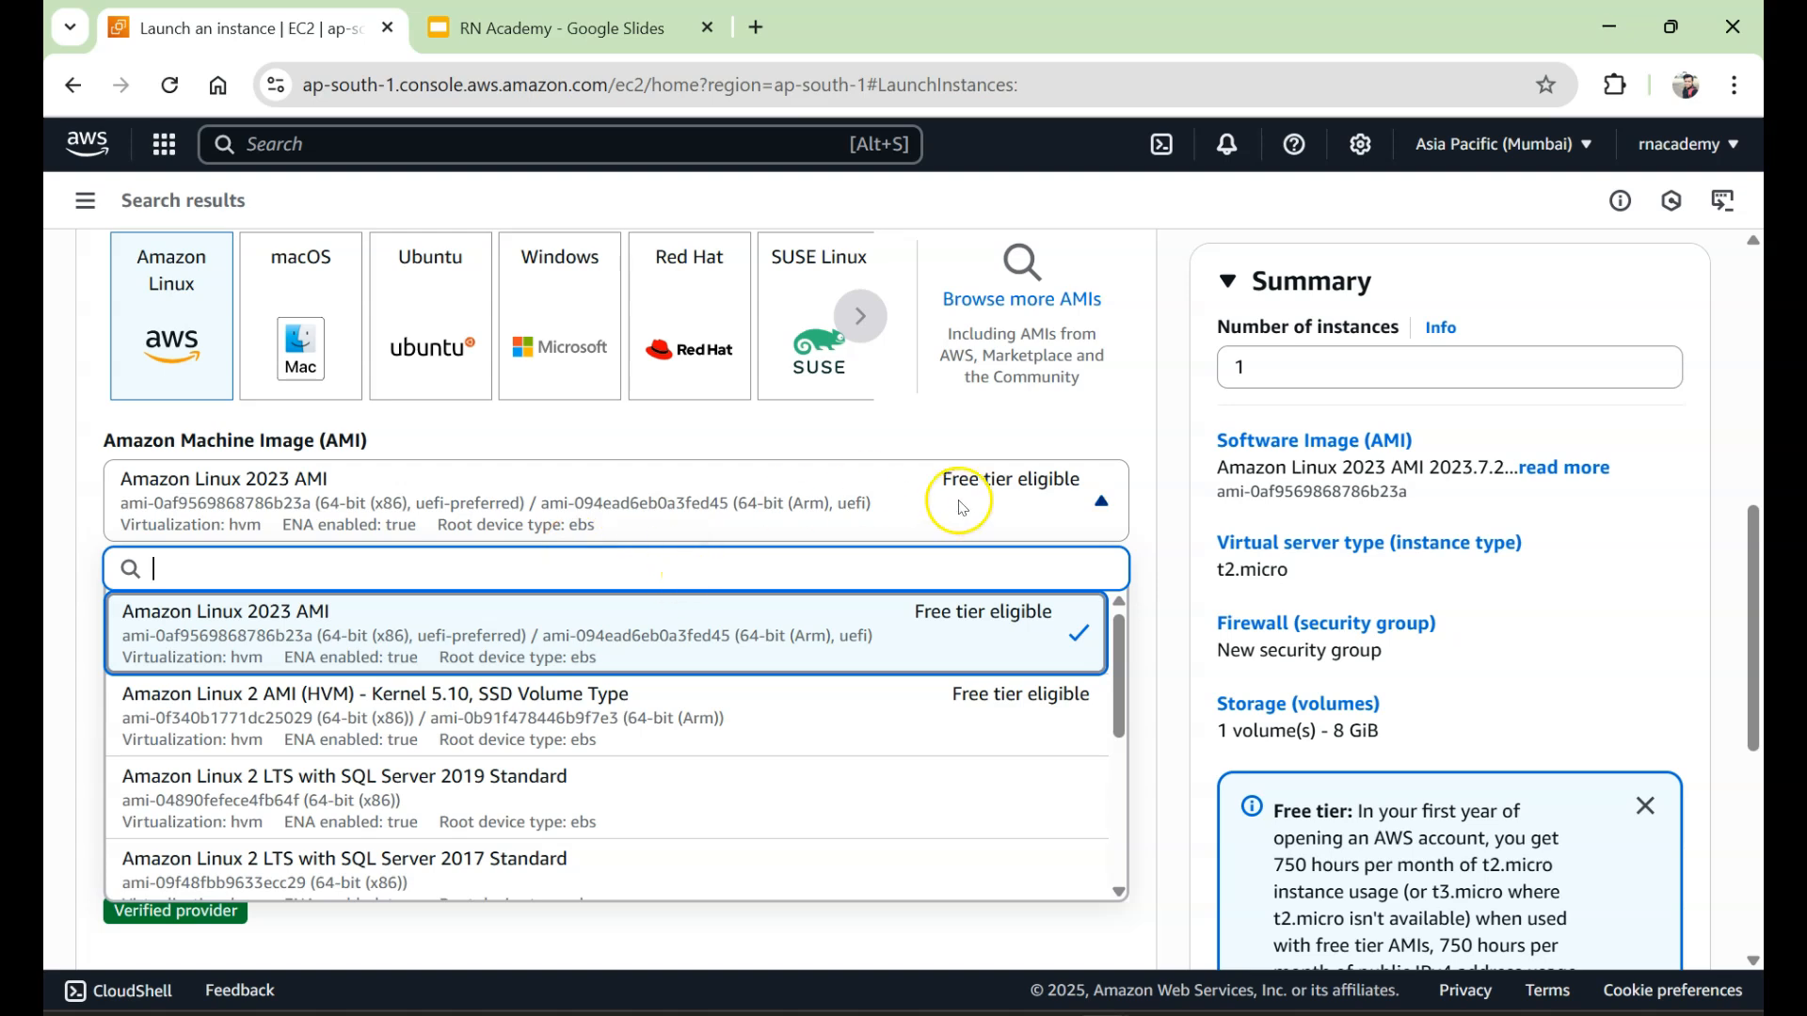
left_click(866, 448)
scroll(564, 621, "down", 3)
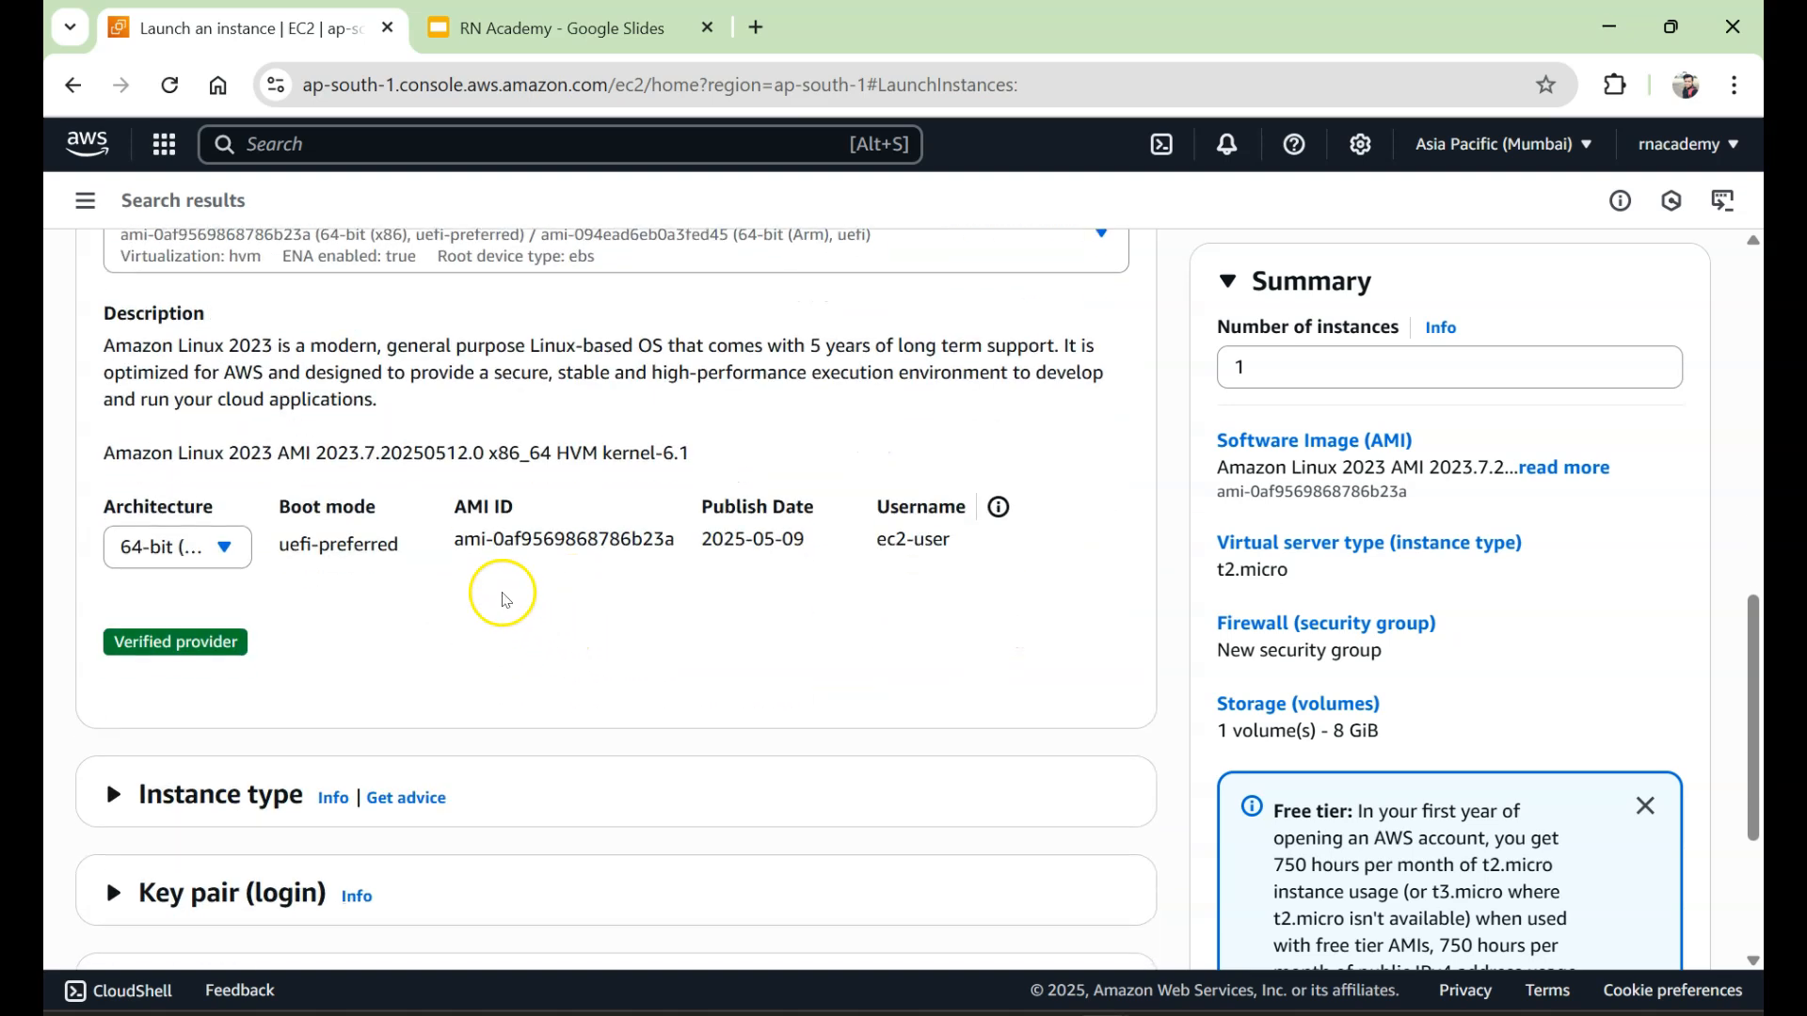
left_click(164, 555)
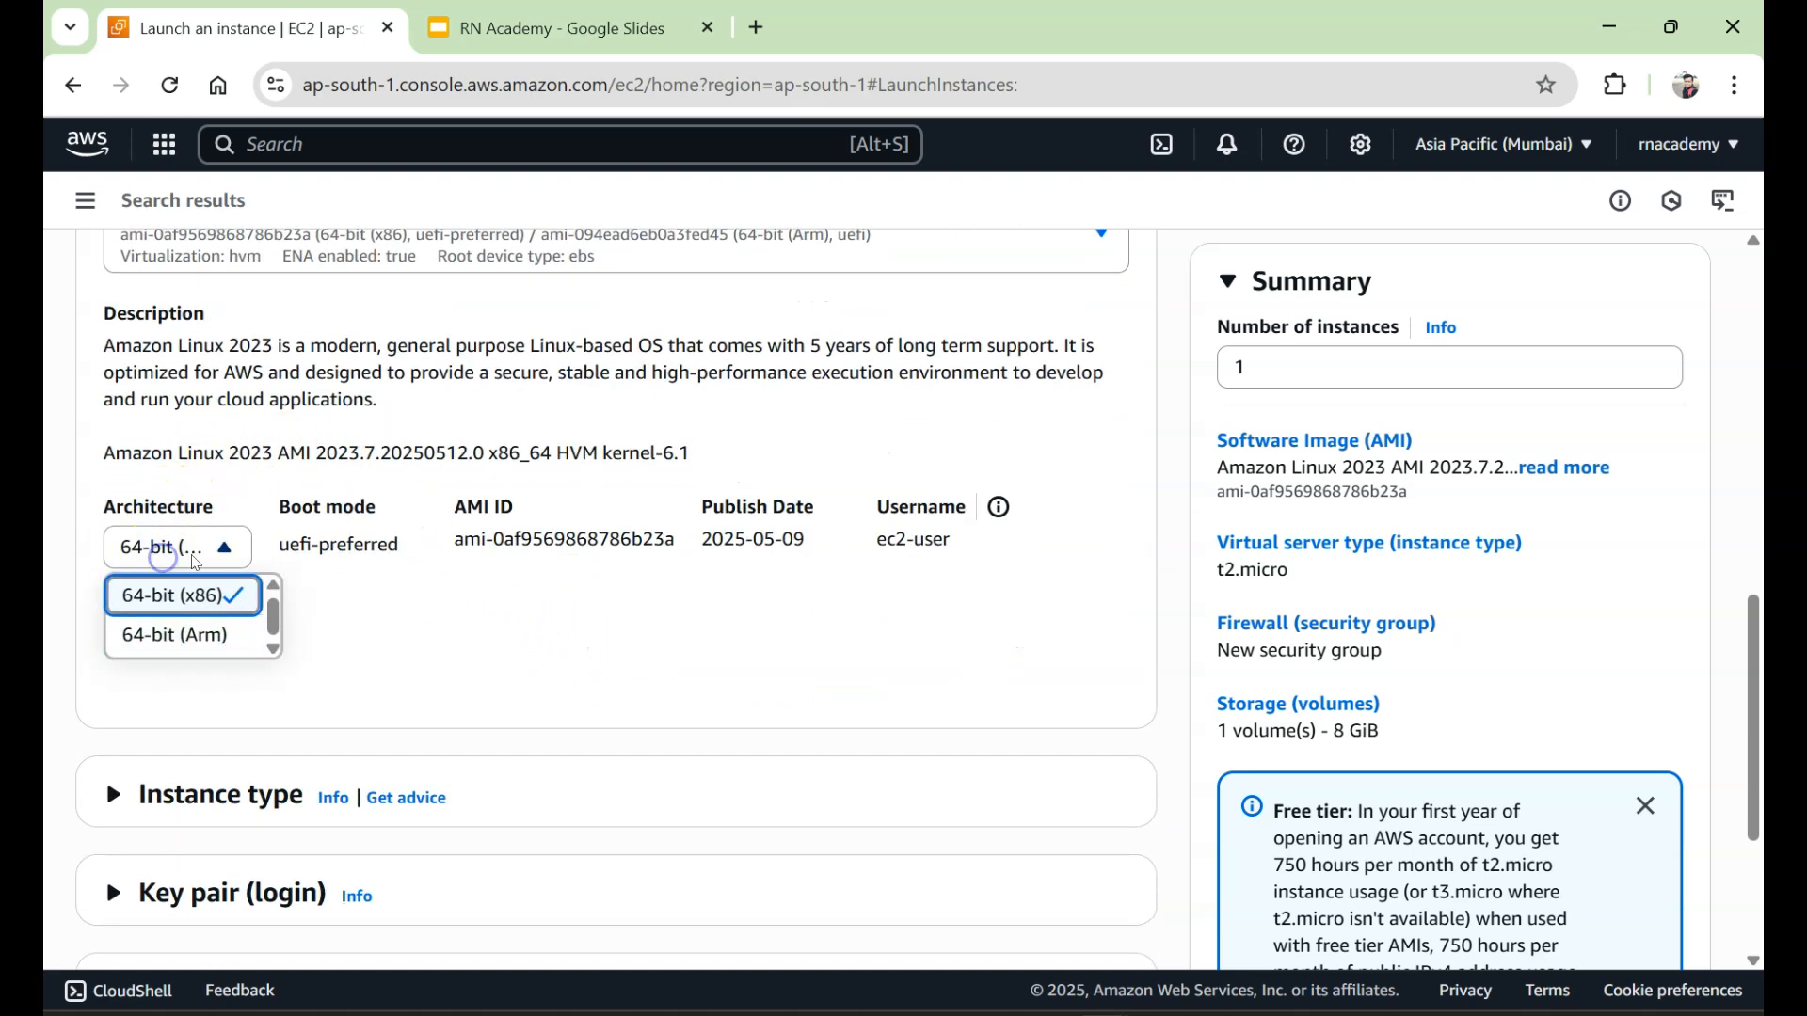
left_click(480, 563)
left_click_drag(722, 545, 916, 538)
scroll(610, 617, "down", 3)
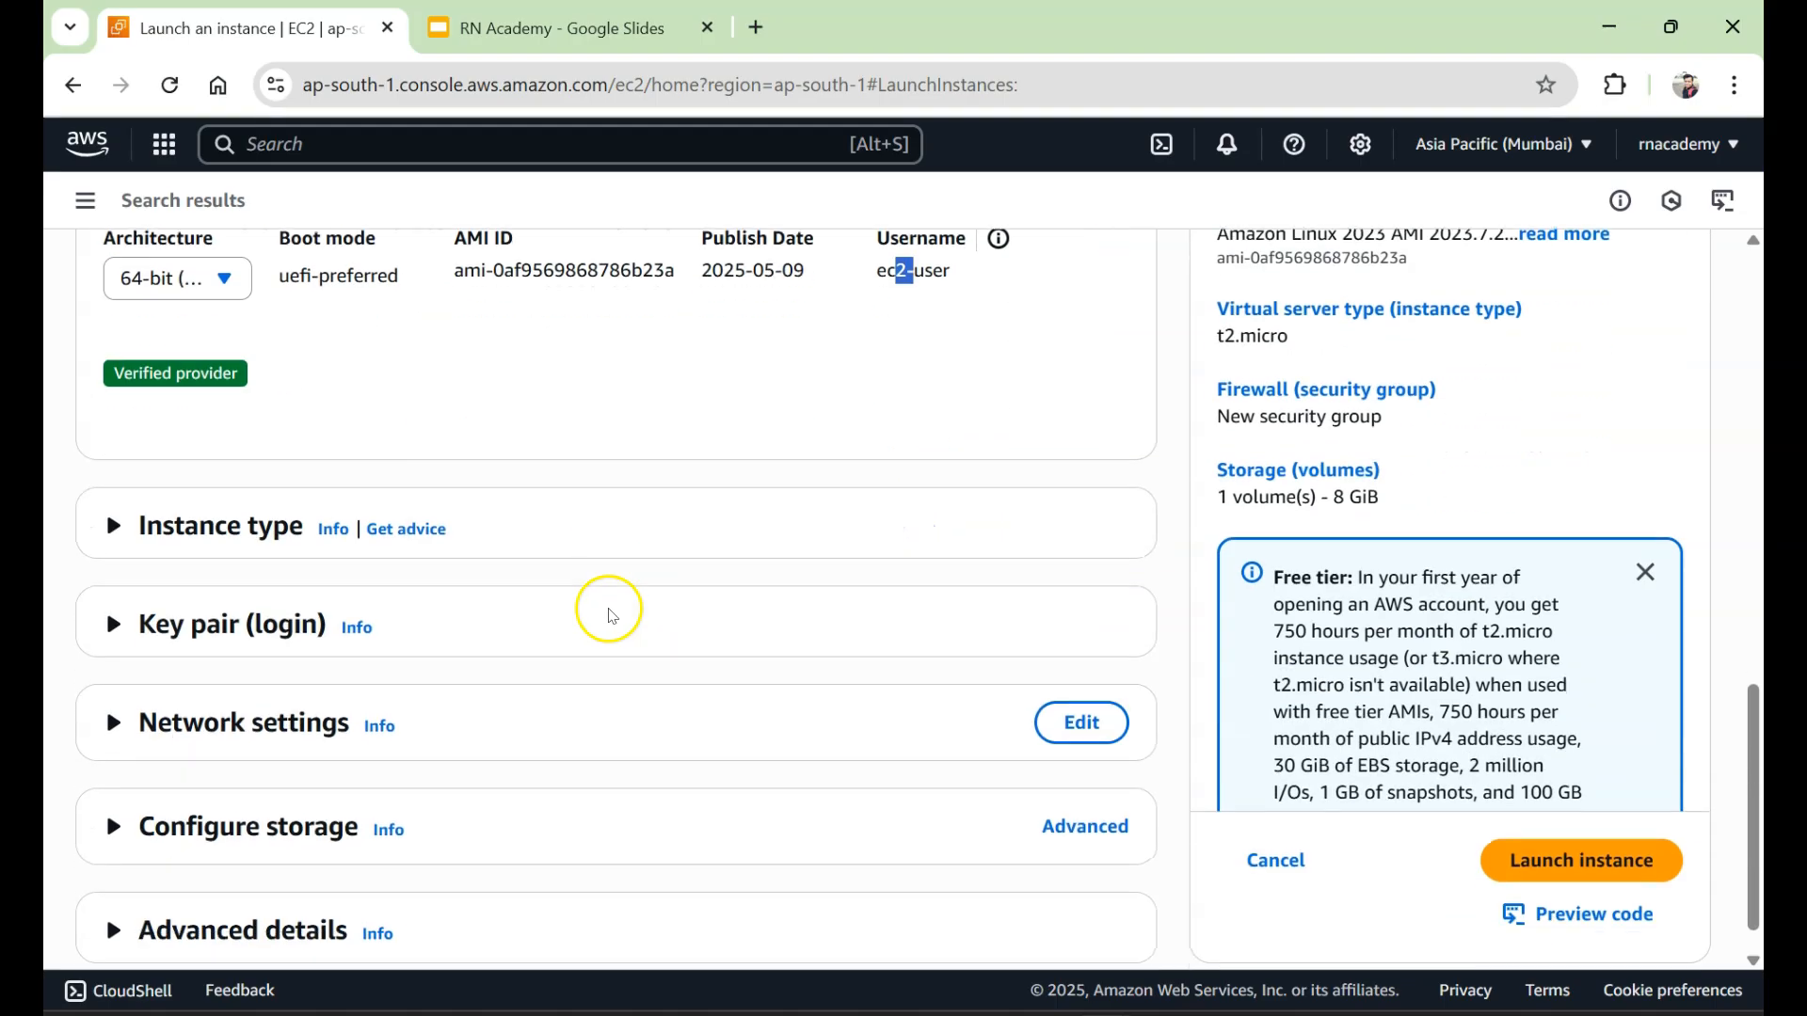
Expand the Instance type section and examine the vCPU, memory and pricing of the available types, keeping t2.micro.
left_click(110, 527)
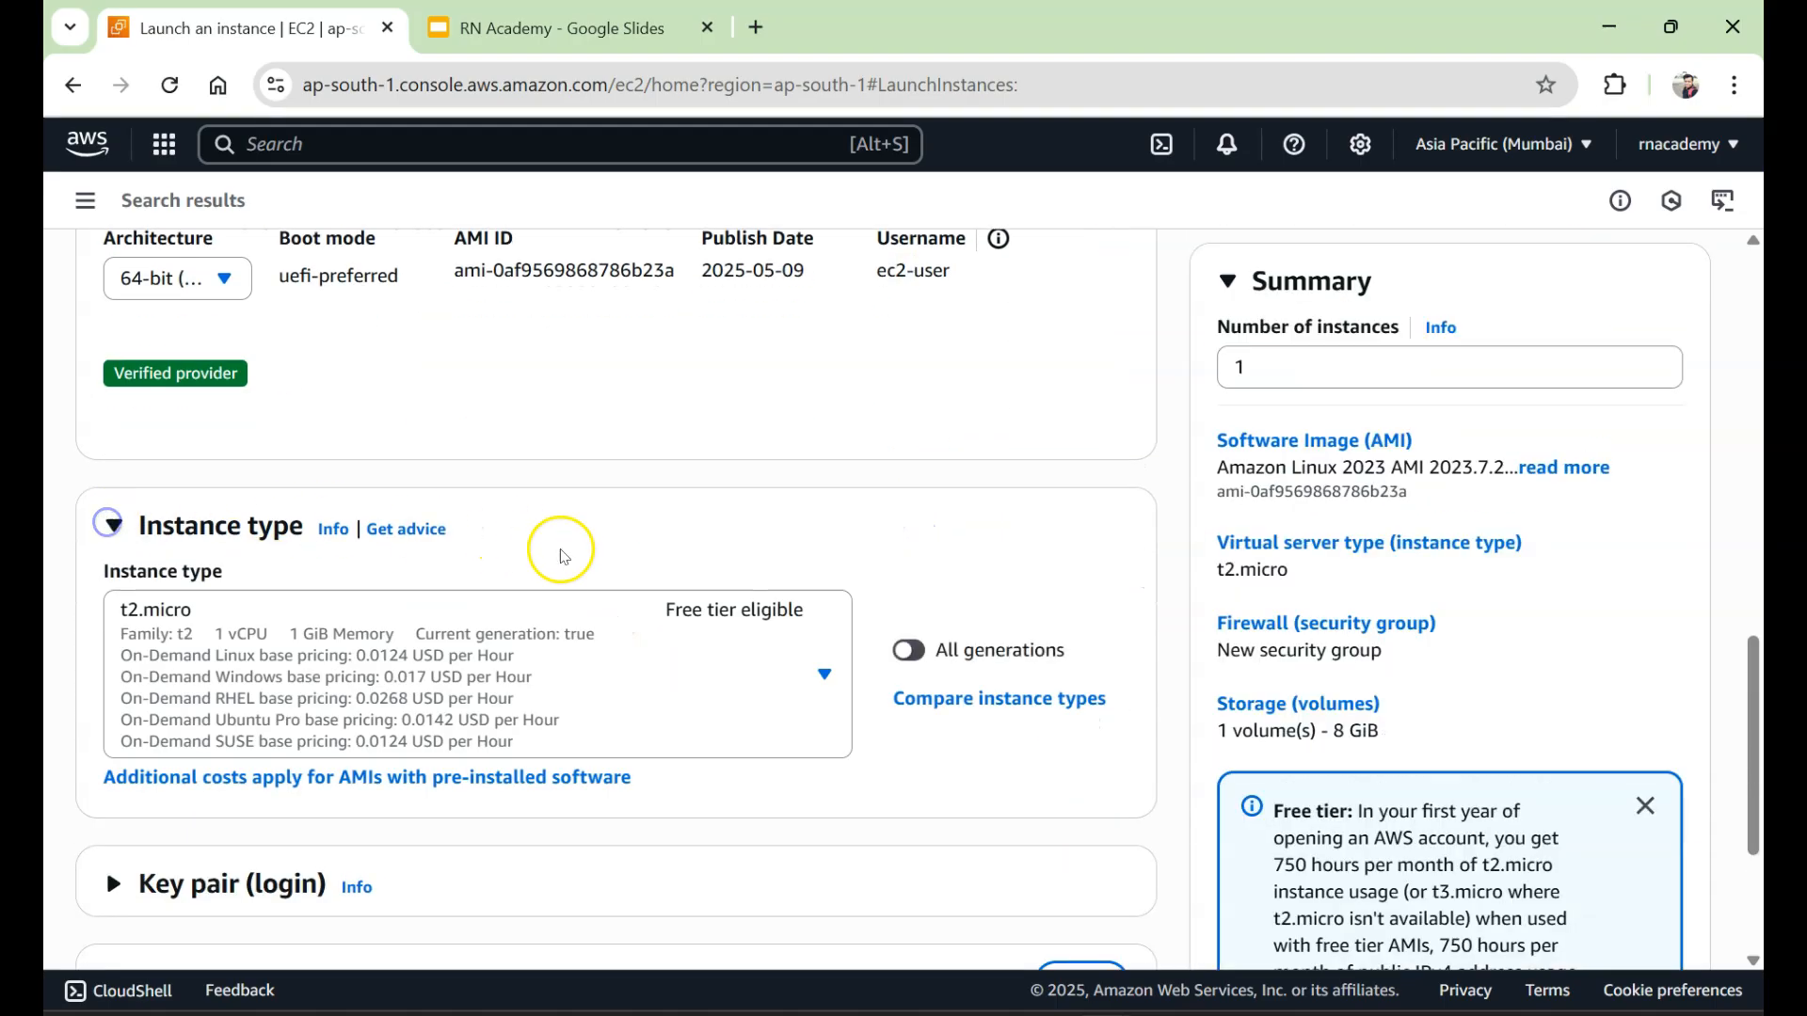
scroll(560, 549, "down", 3)
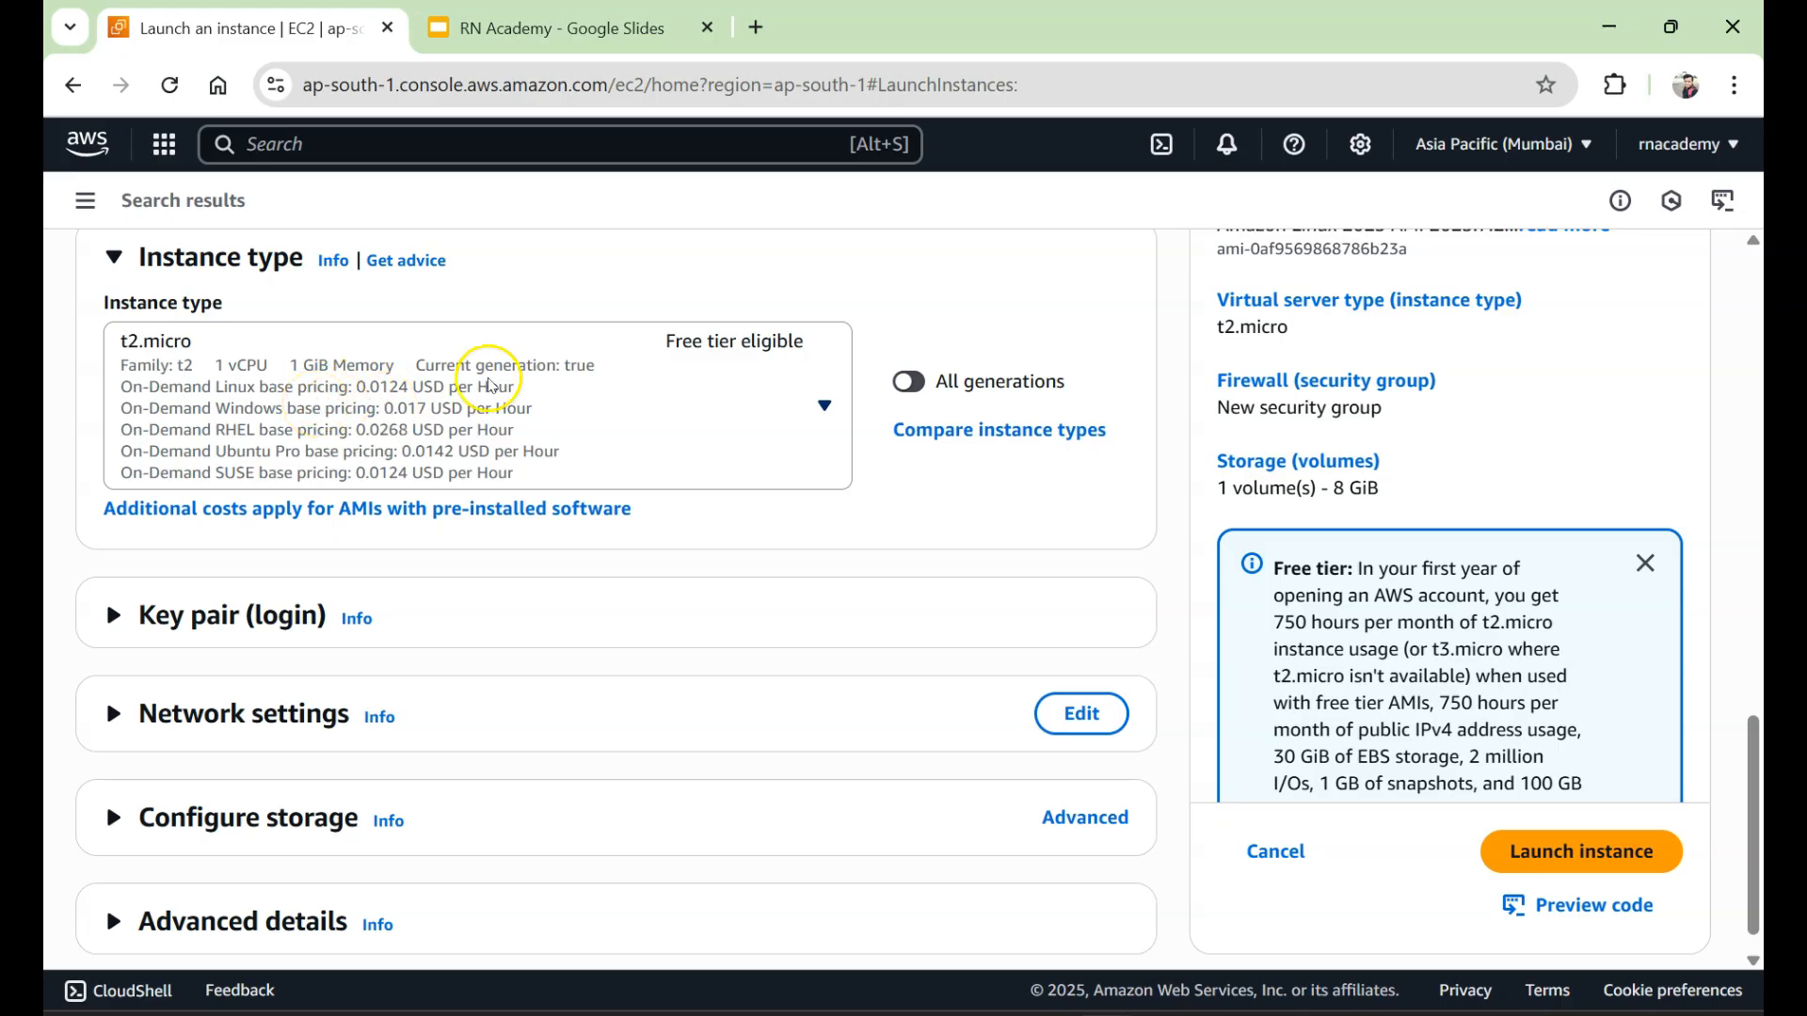
left_click(574, 383)
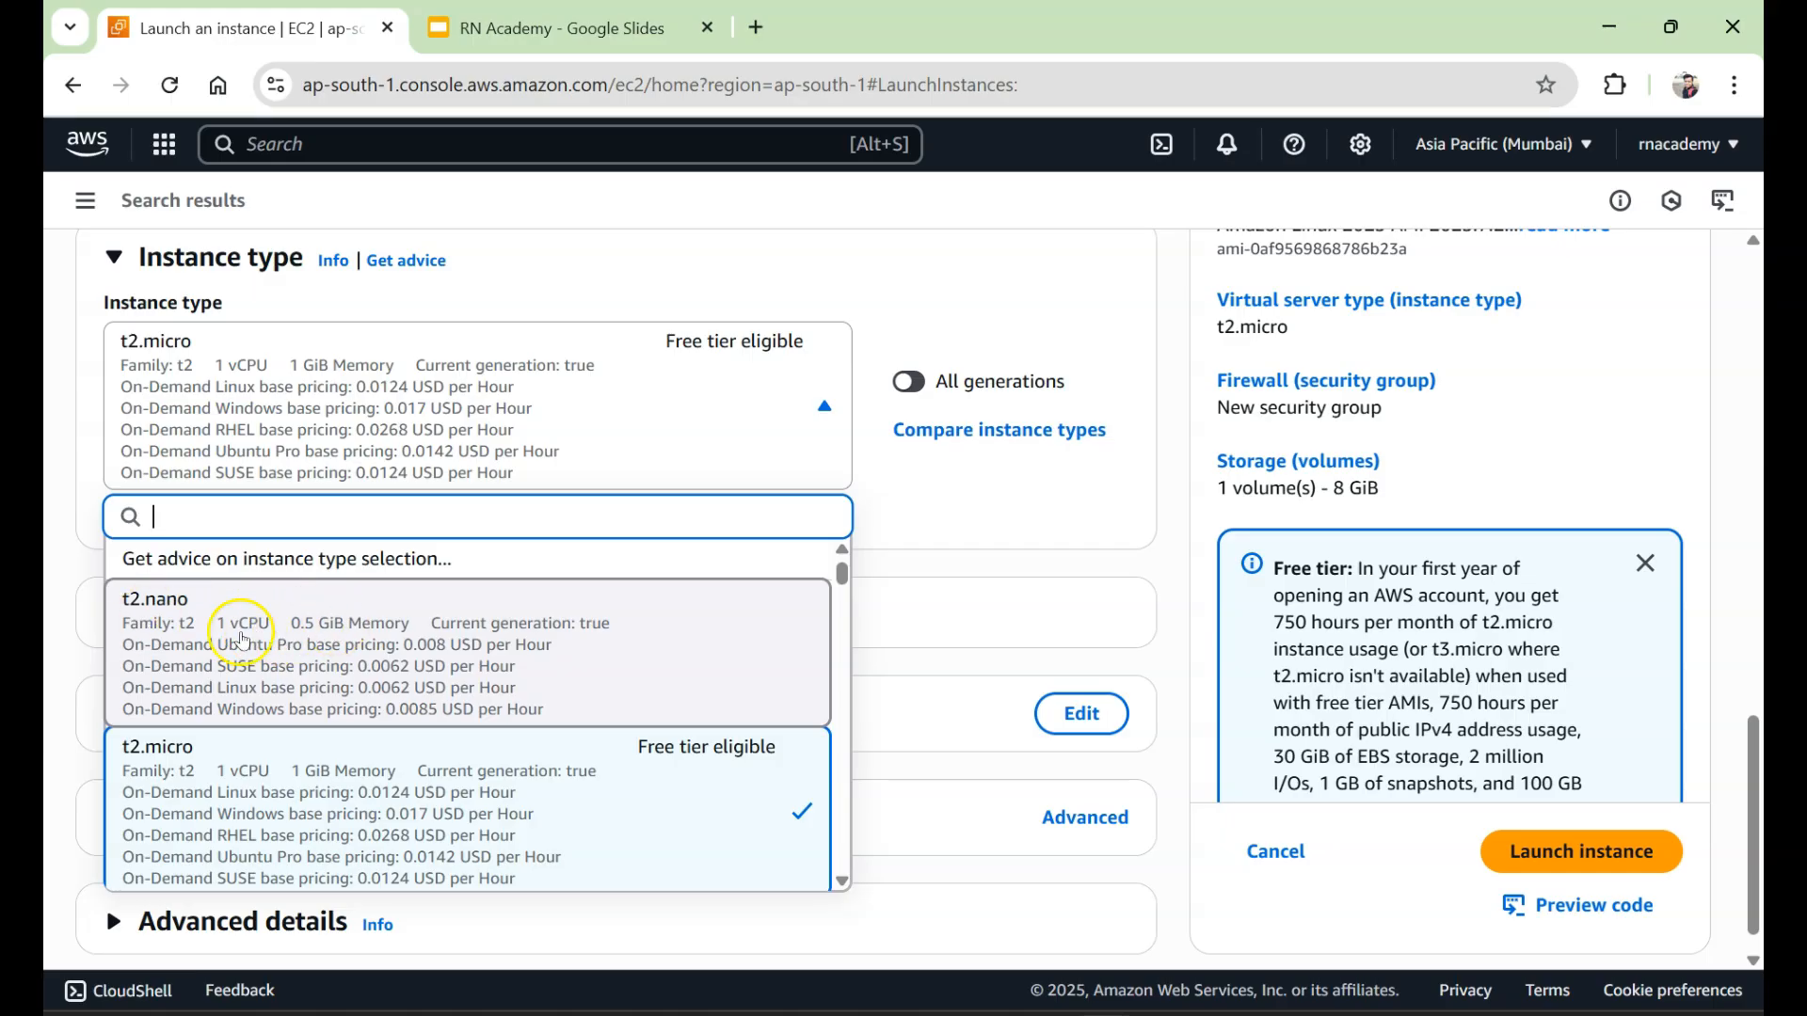
scroll(341, 637, "down", 3)
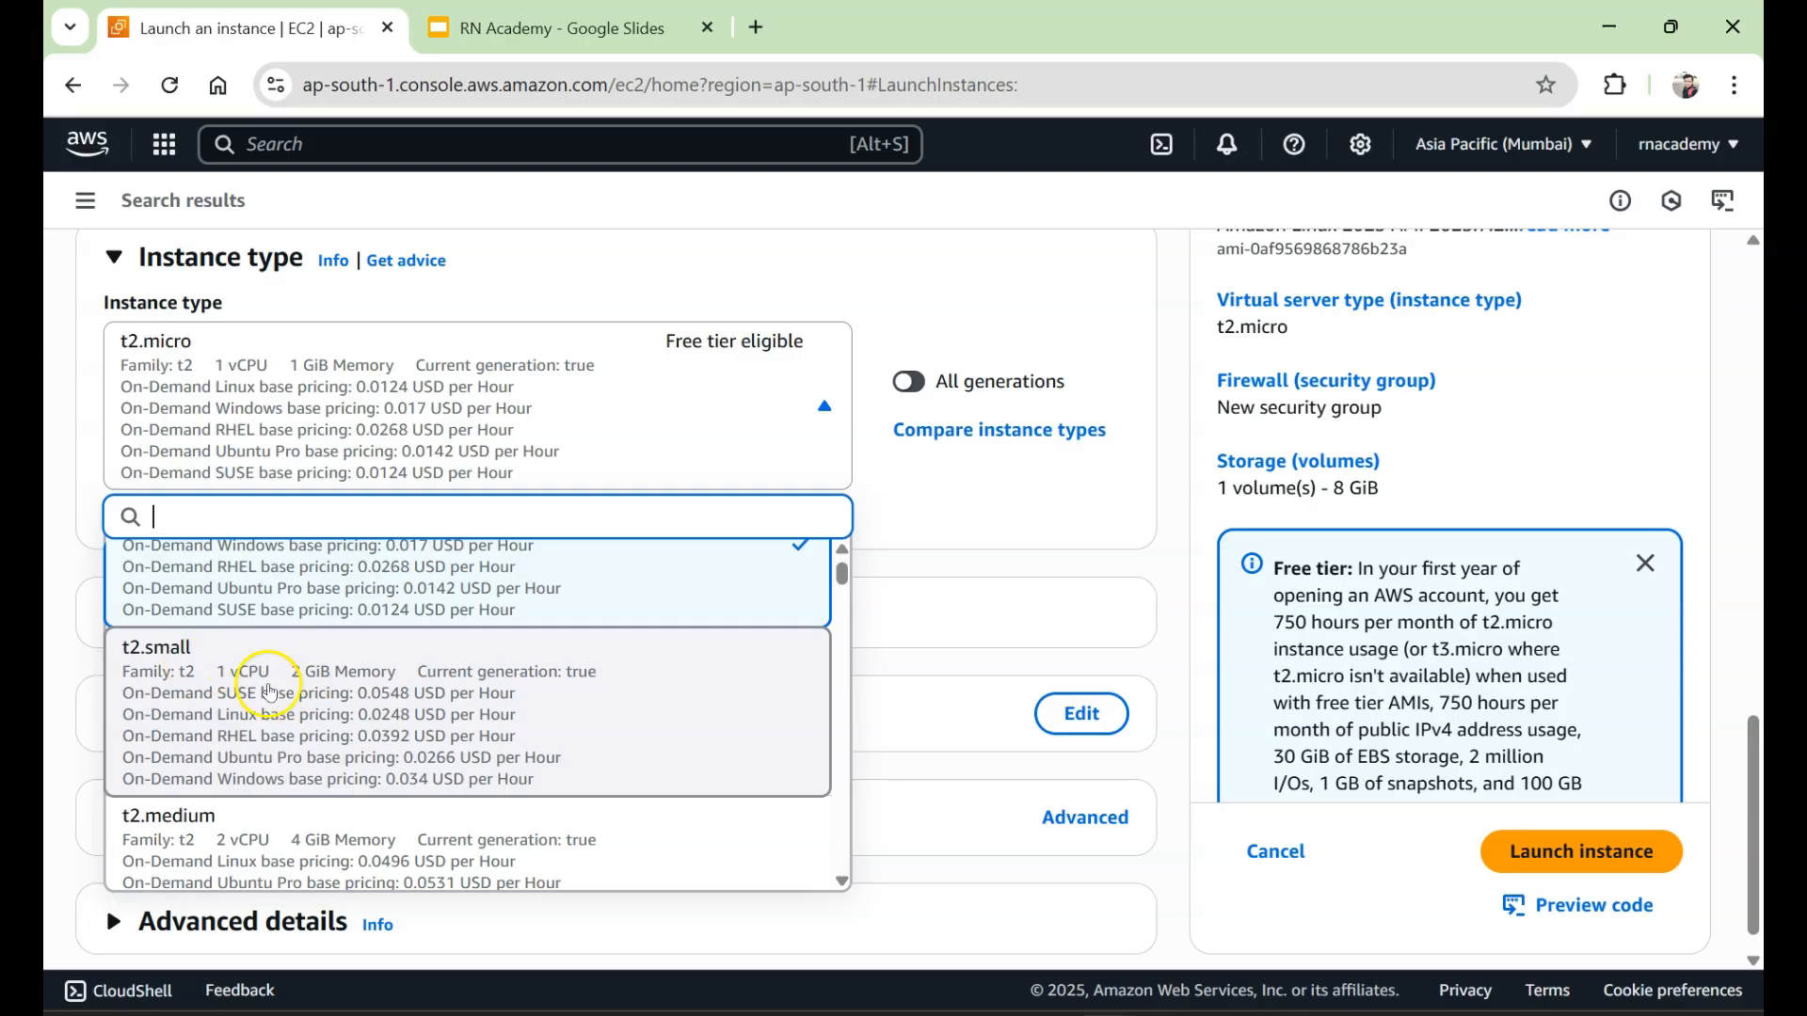
scroll(324, 691, "down", 2)
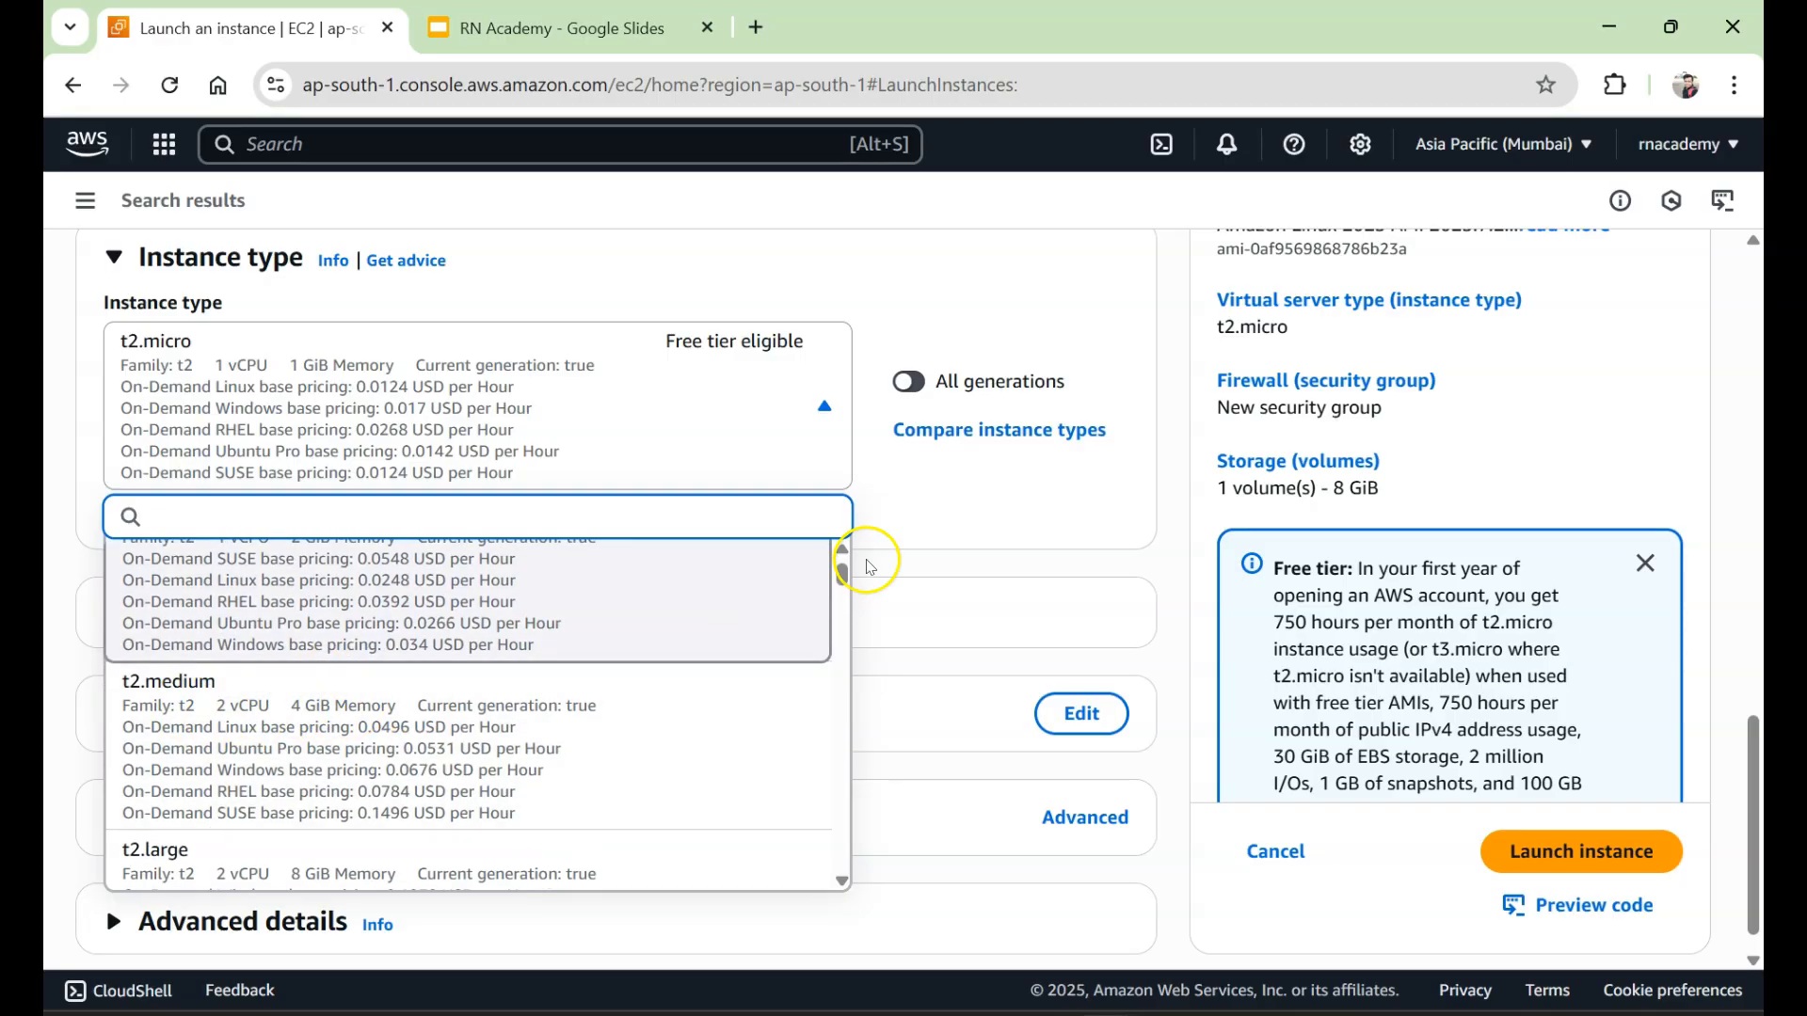
left_click(919, 513)
Open the instance type comparison and examine the types' vCPUs, architecture, memory, storage and network performance.
left_click(948, 431)
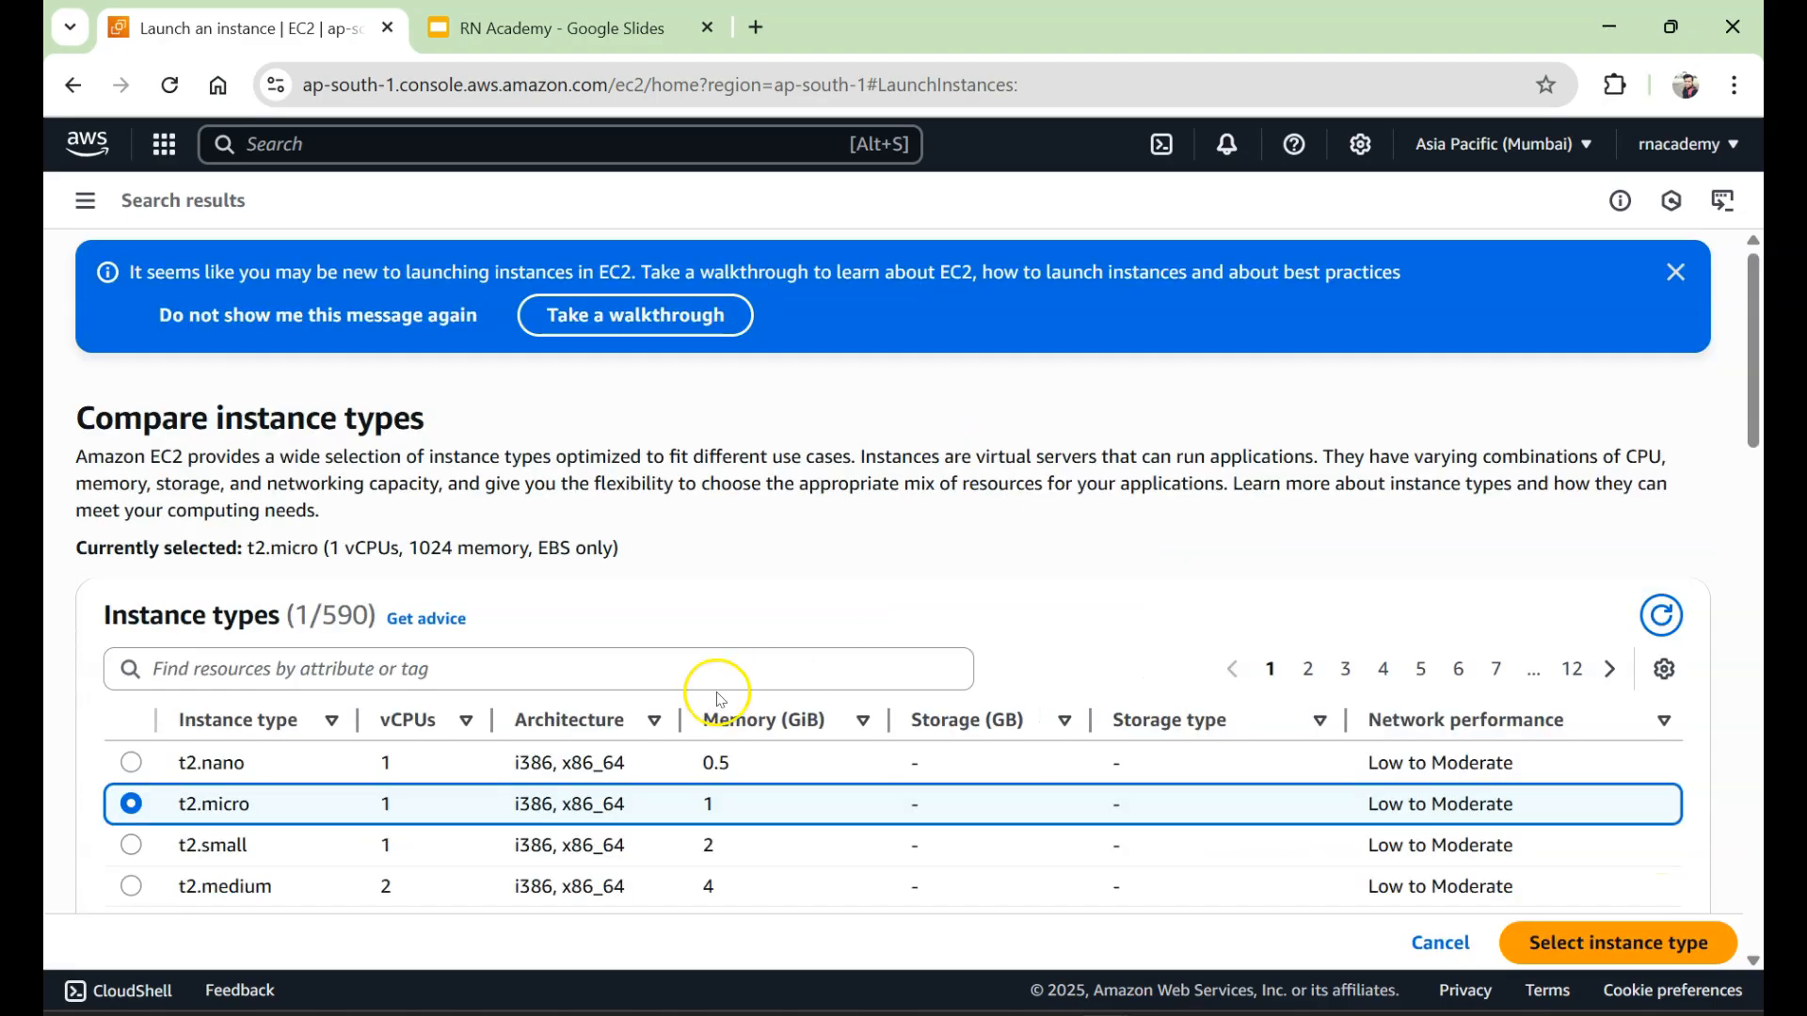
scroll(708, 692, "down", 3)
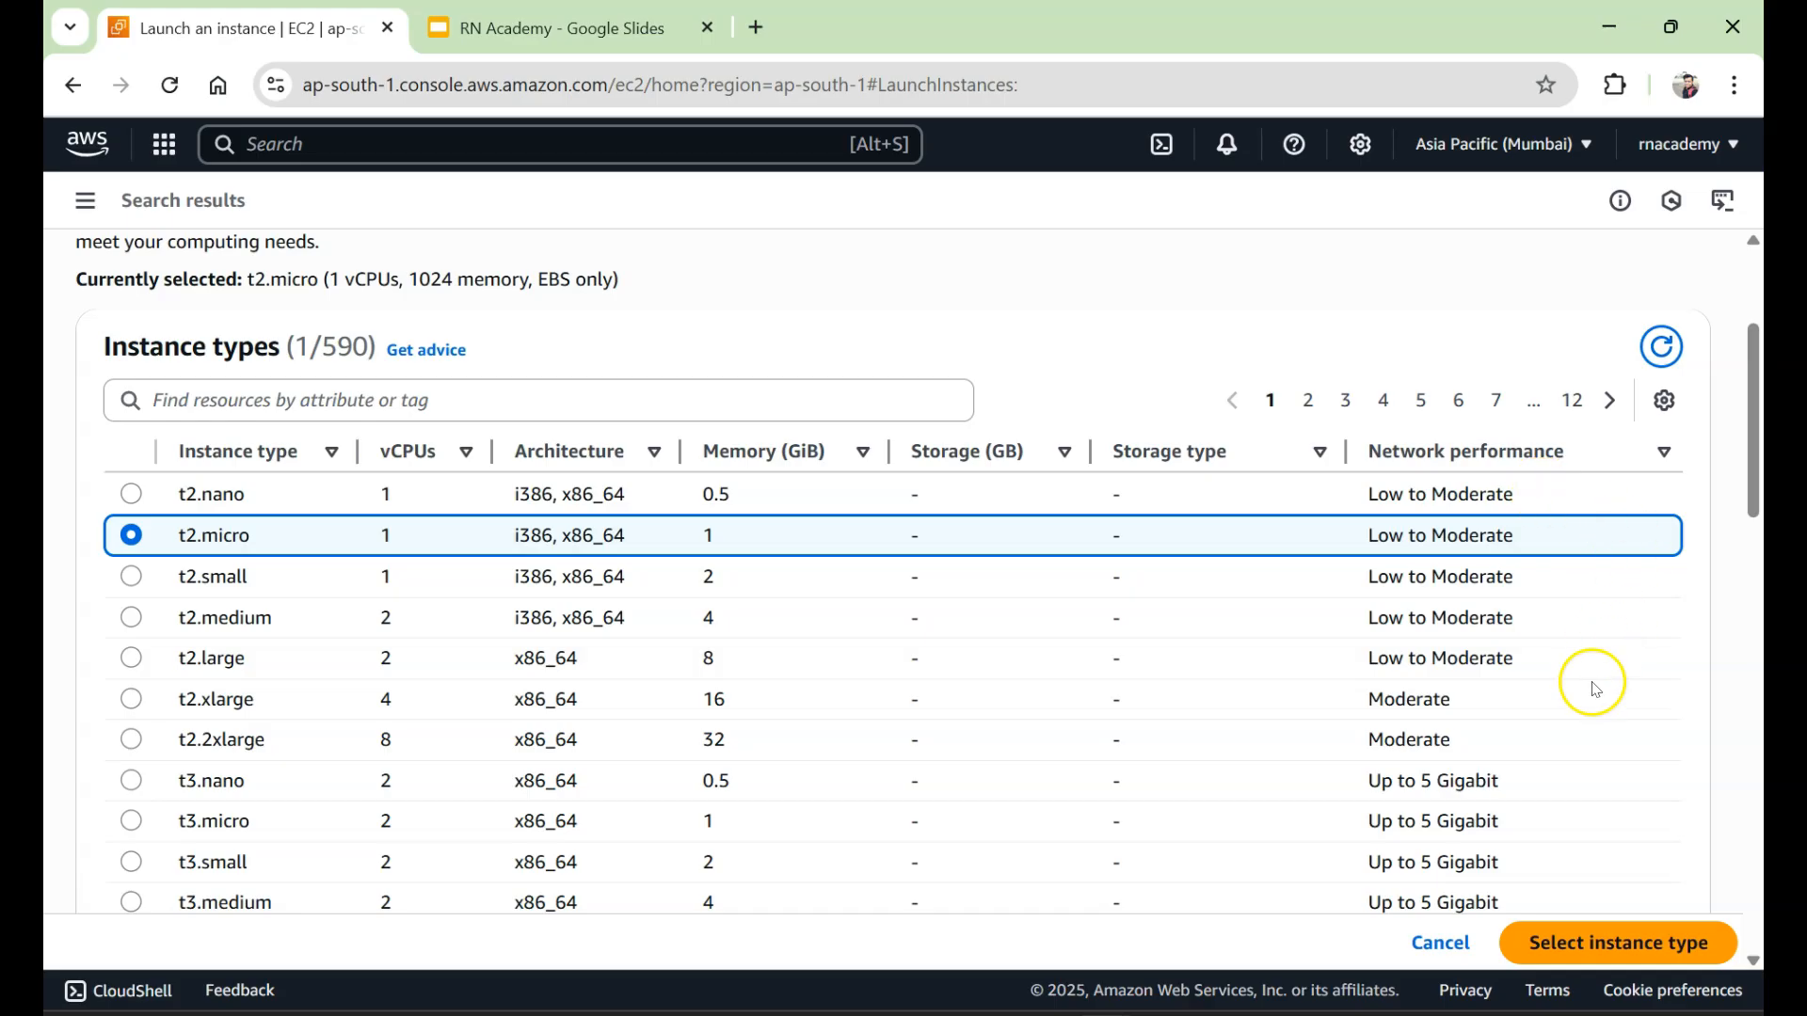
scroll(939, 649, "down", 3)
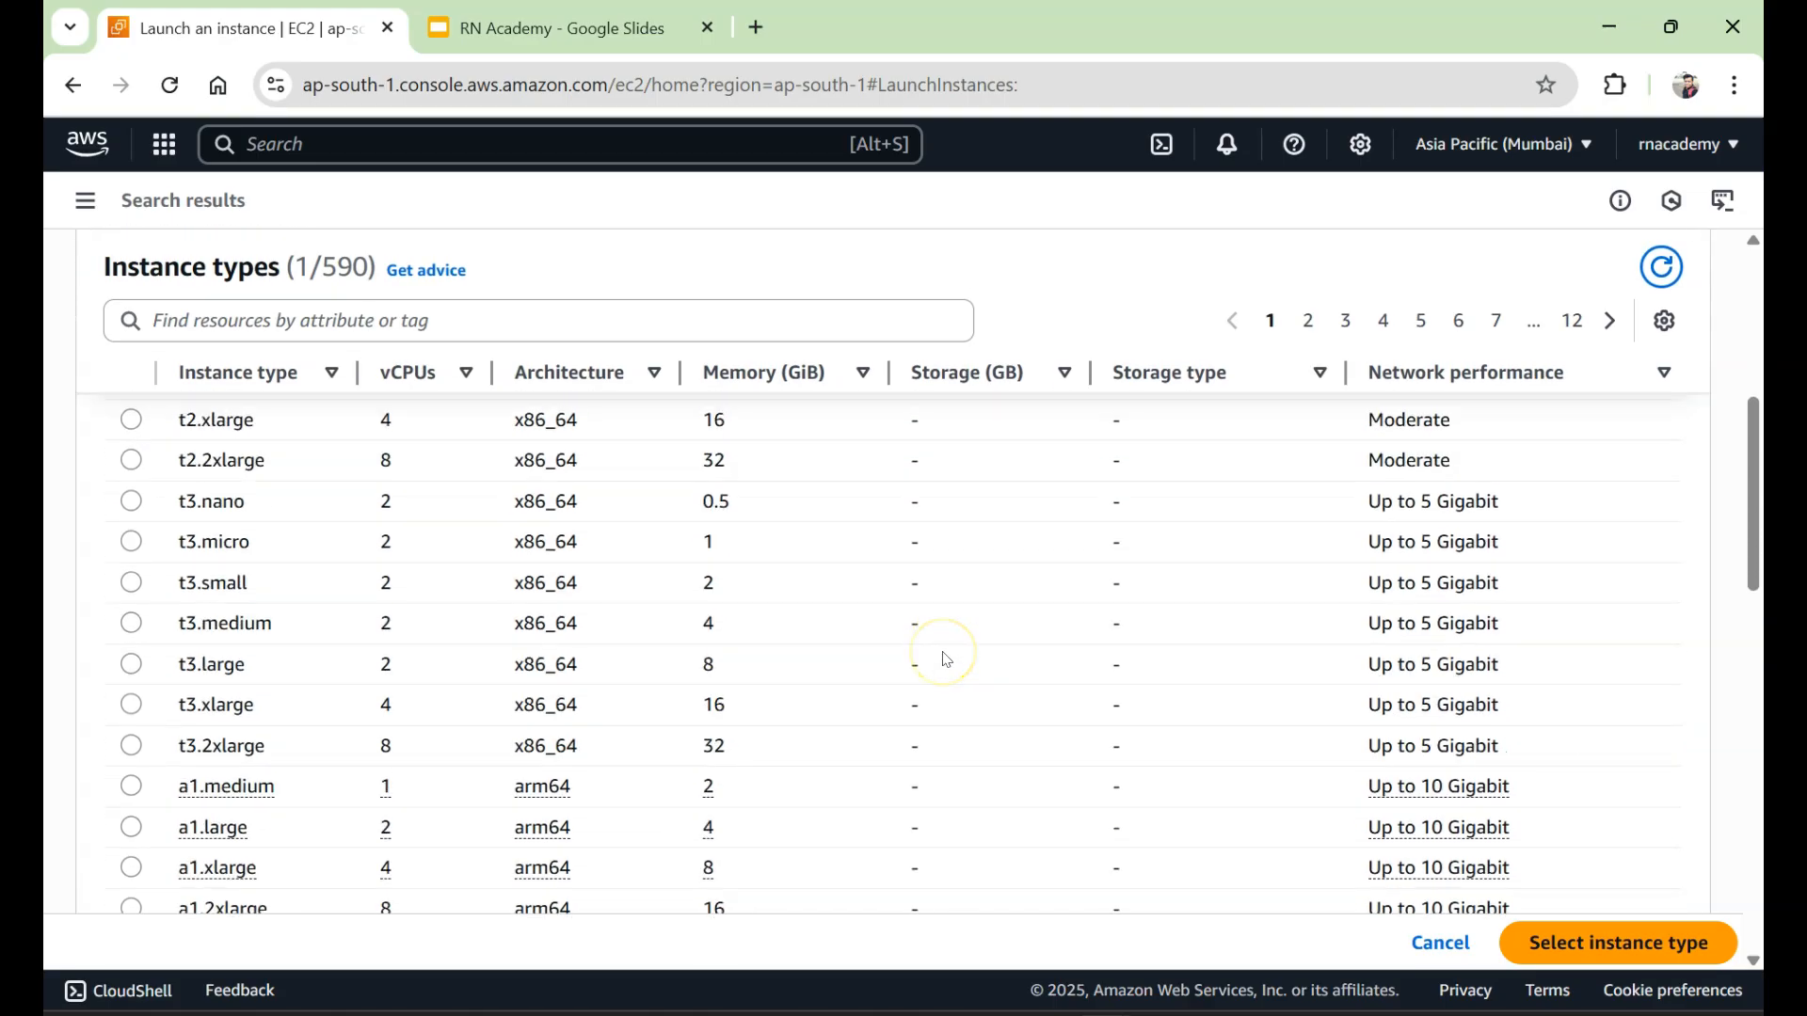
scroll(941, 659, "up", 1)
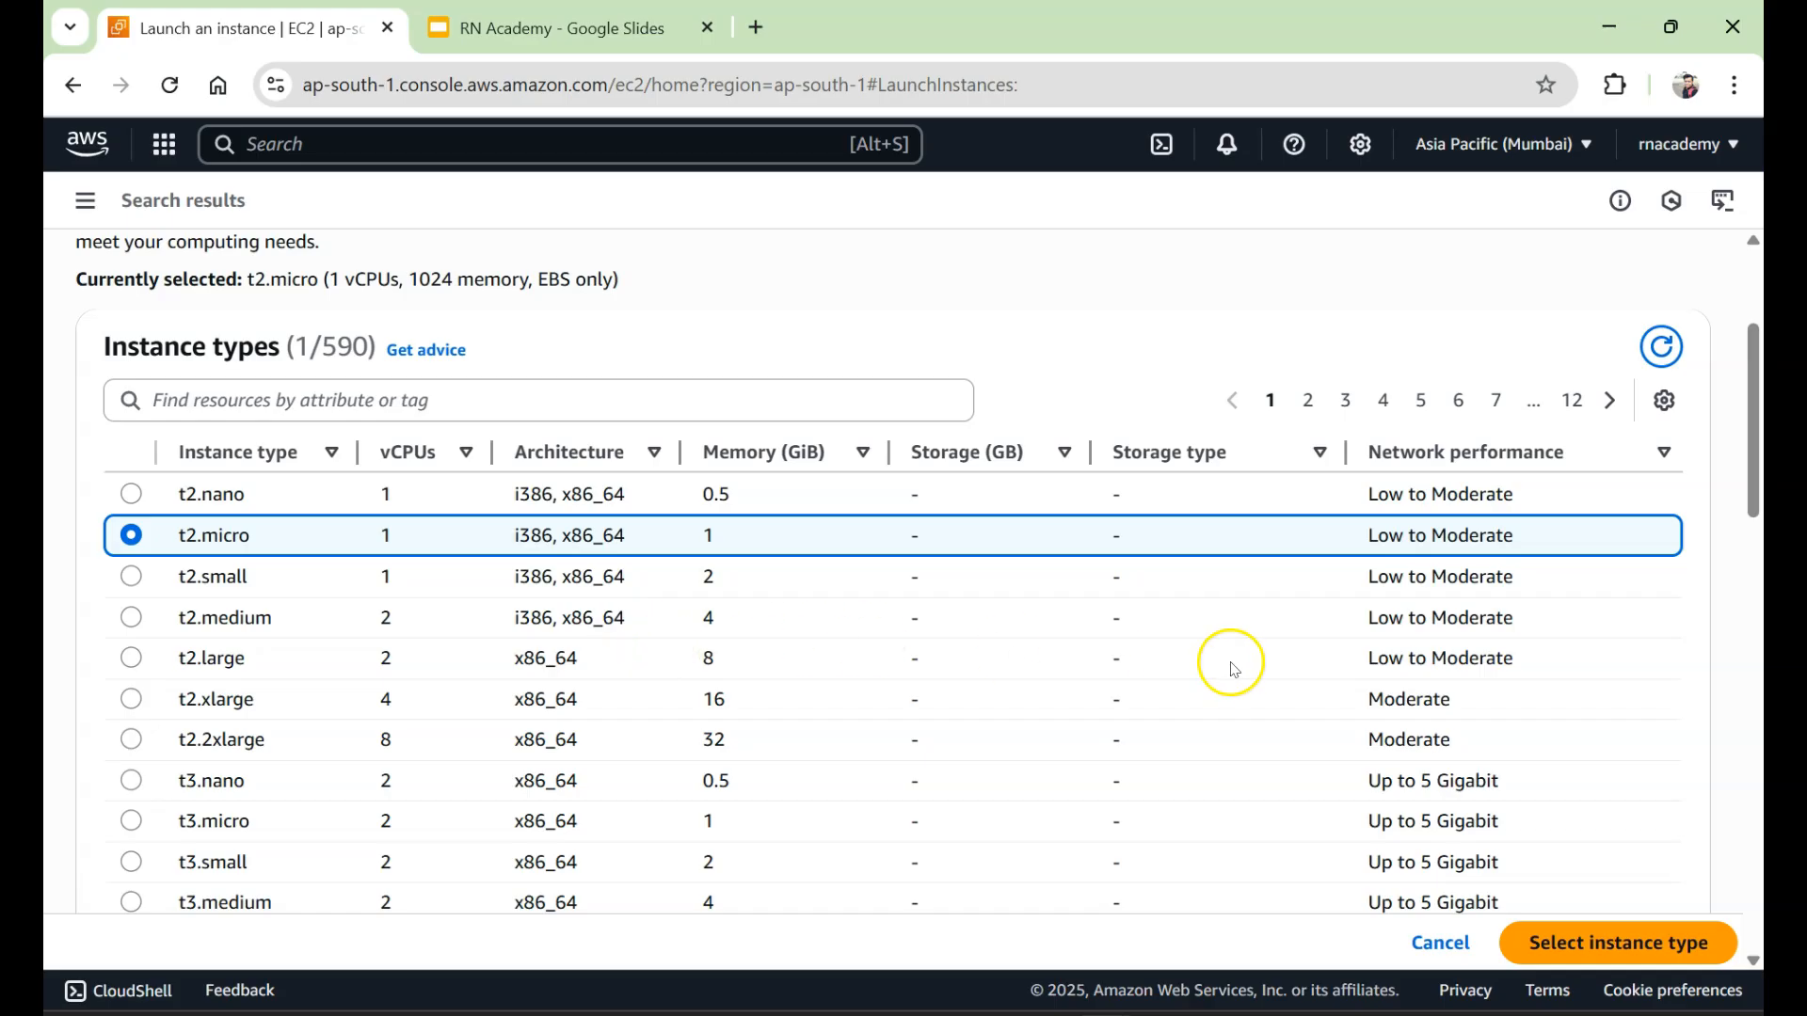
Leave the instance type comparison without changing the type, and collapse the AMI and Instance type sections.
left_click(1439, 942)
scroll(705, 539, "down", 5)
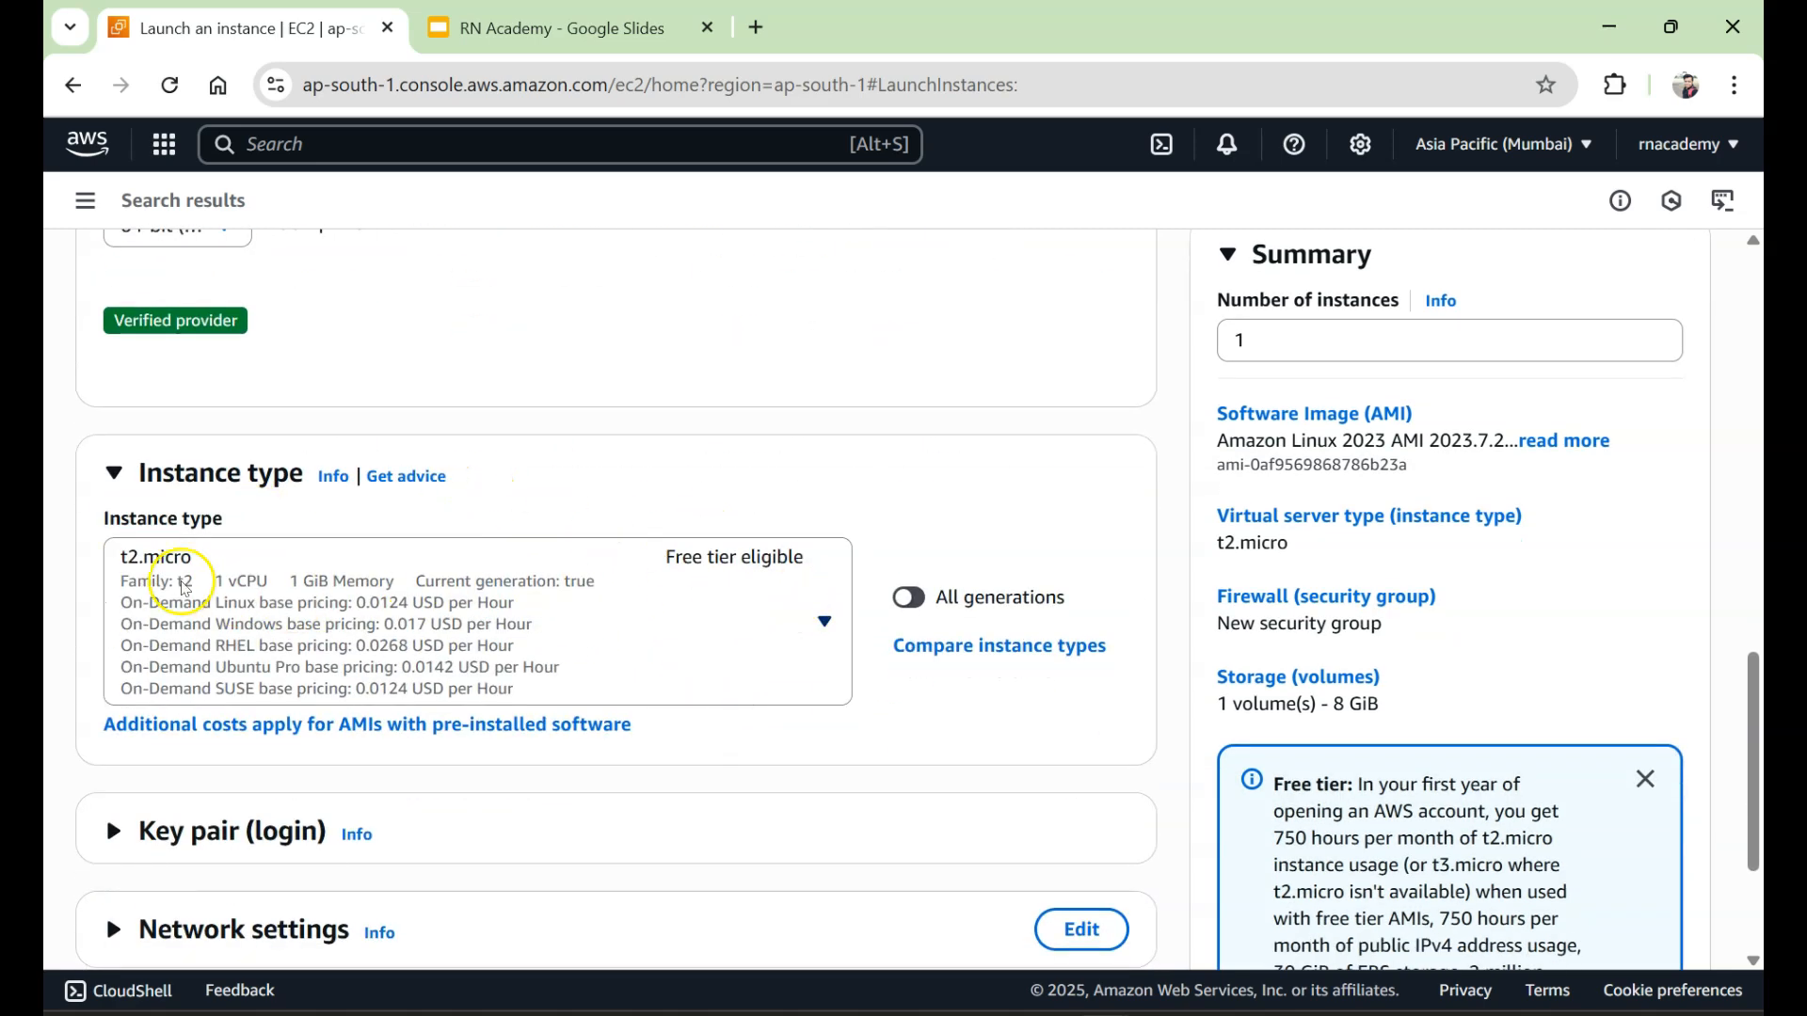
scroll(372, 539, "up", 3)
scroll(372, 539, "up", 8)
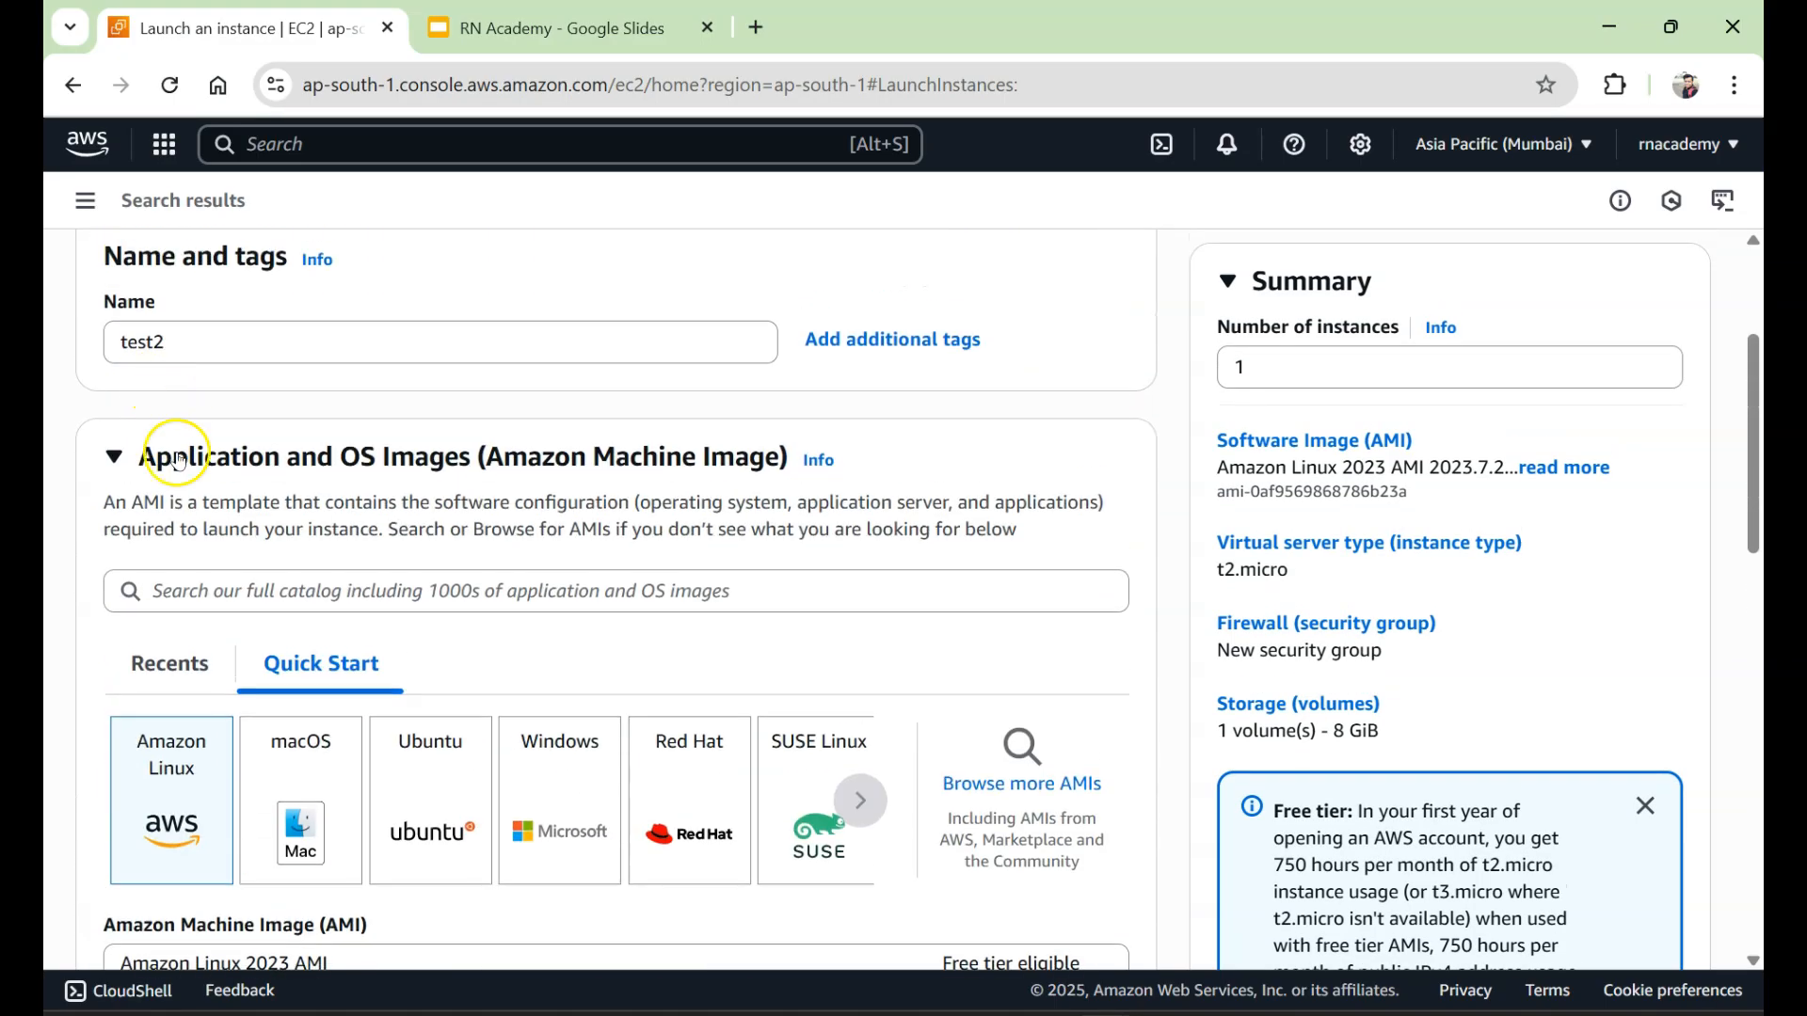
left_click(114, 455)
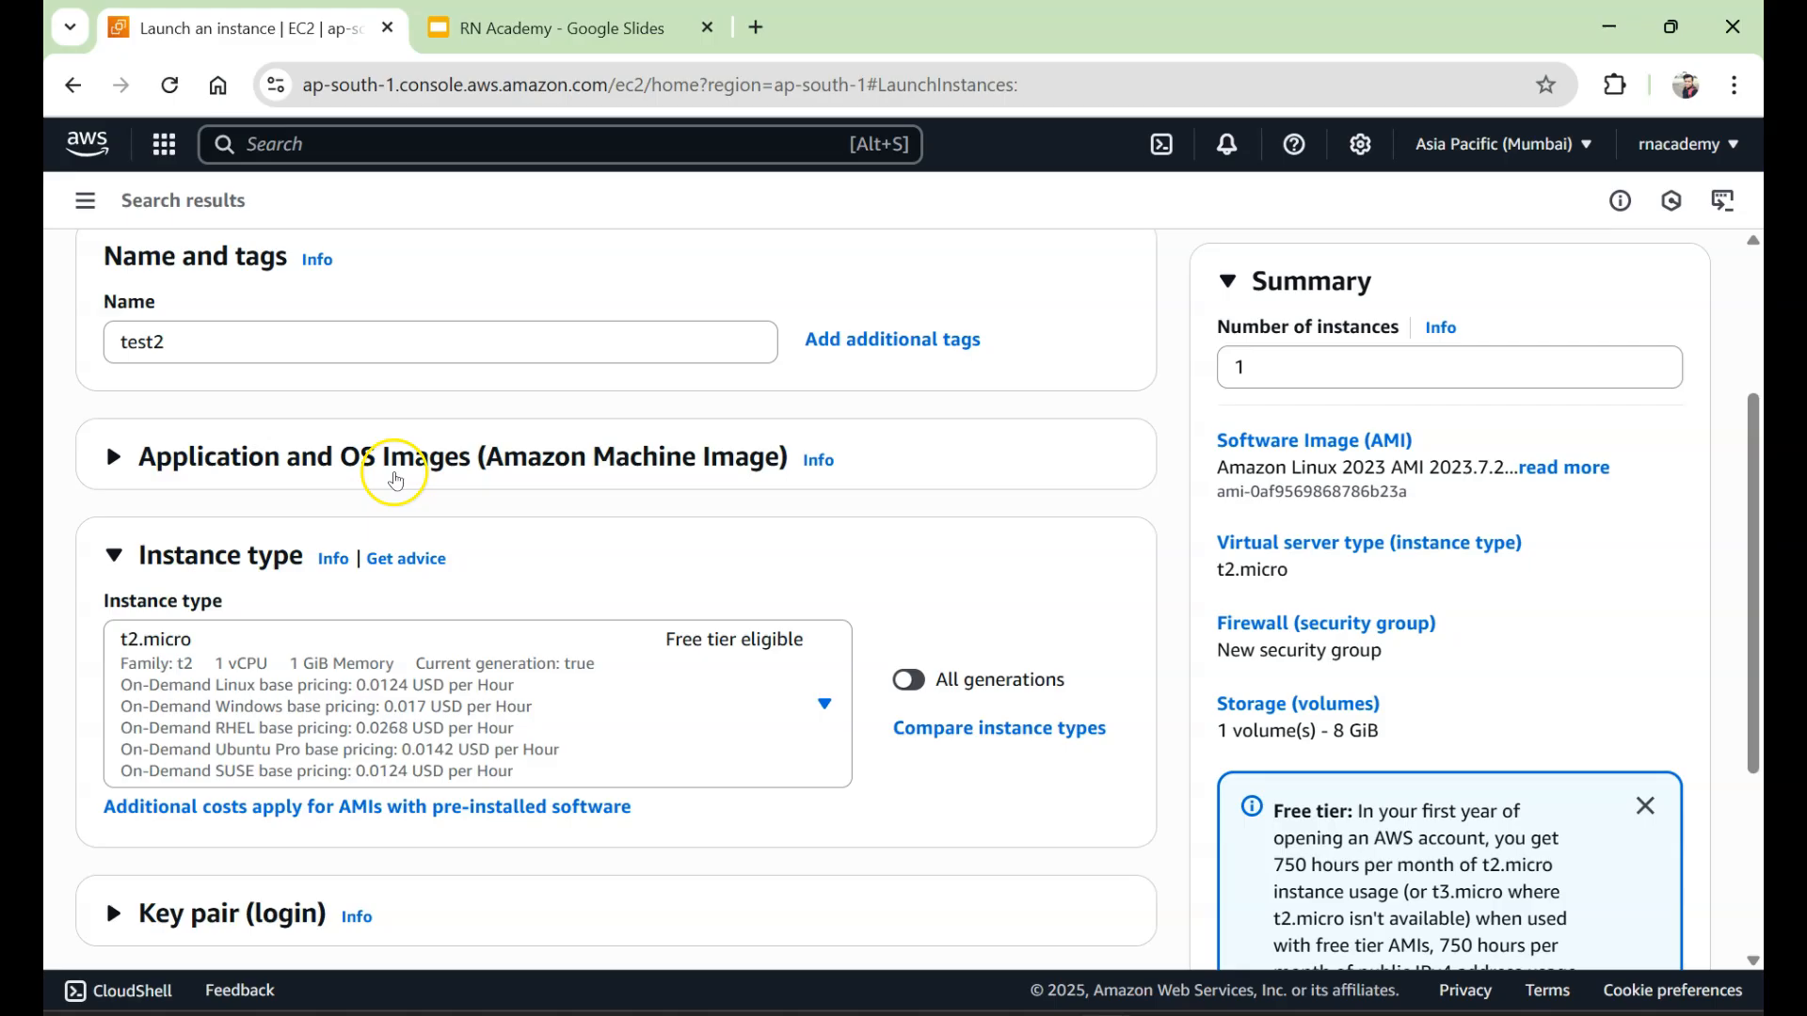
scroll(362, 465, "down", 1)
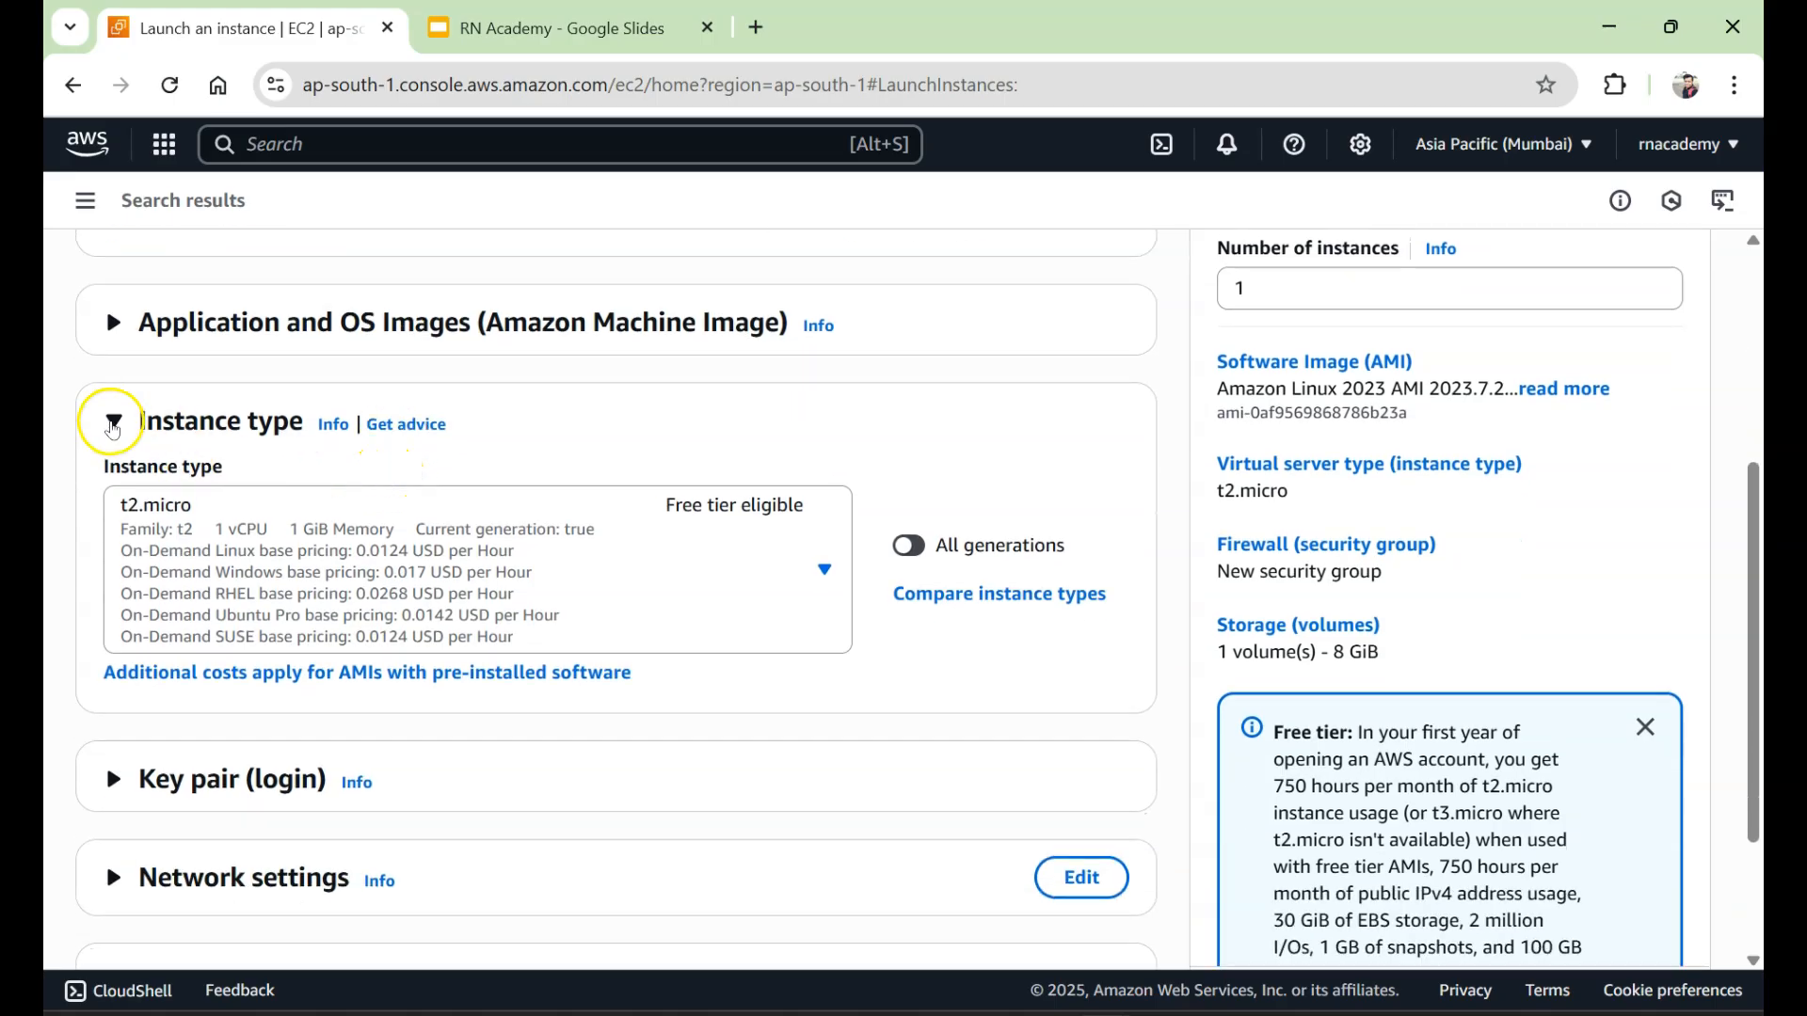
left_click(112, 425)
Select key-pair3 as the login key pair, and view the options for creating a new key pair without creating one.
left_click(114, 519)
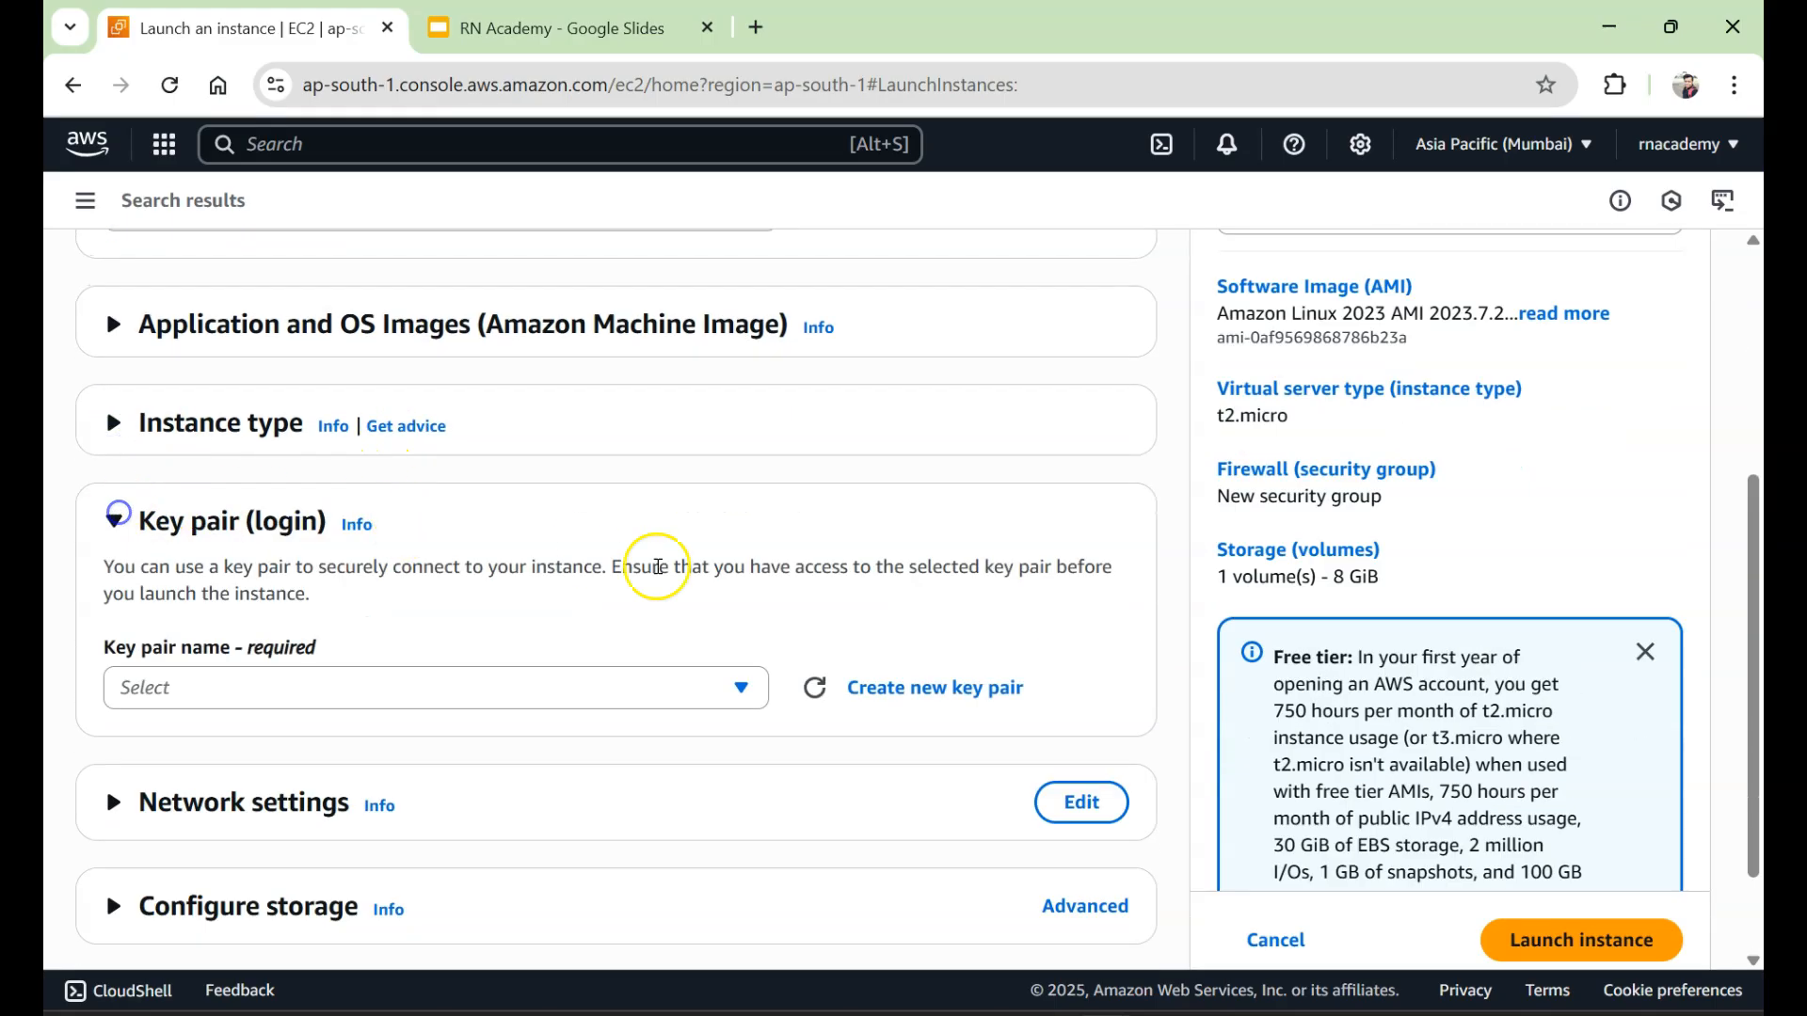
scroll(687, 584, "down", 1)
left_click(593, 562)
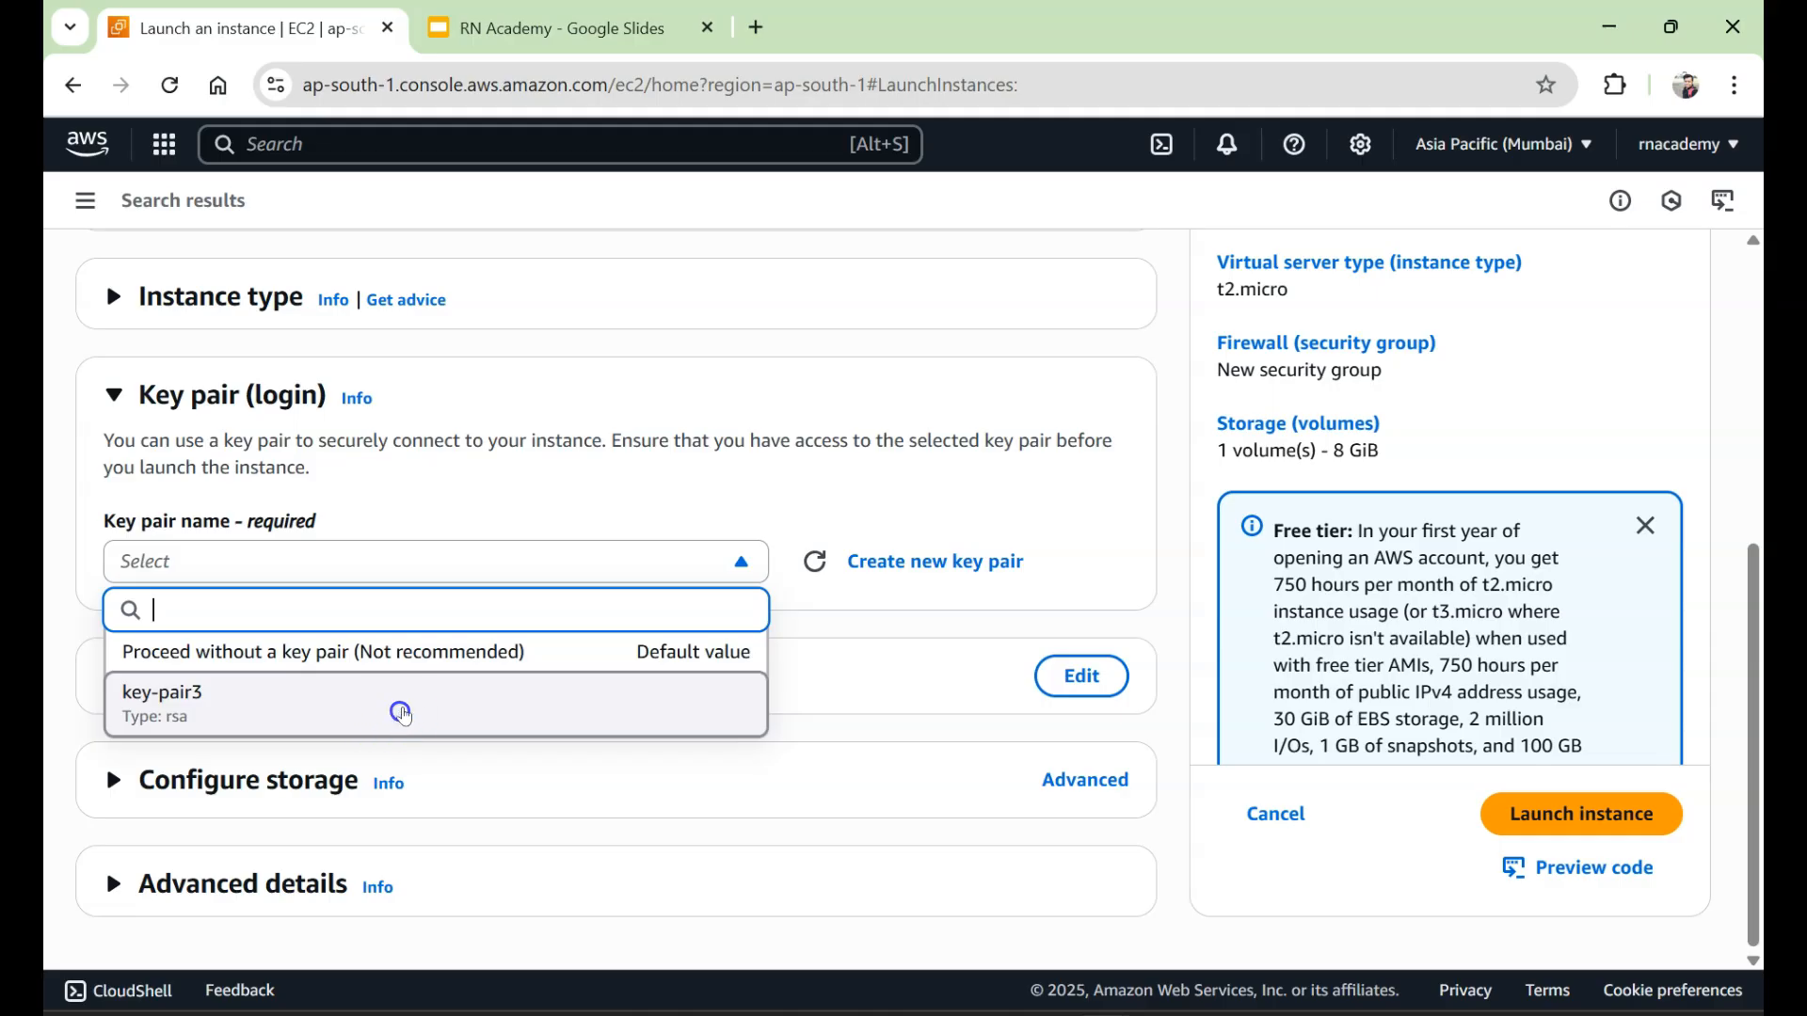
left_click(388, 713)
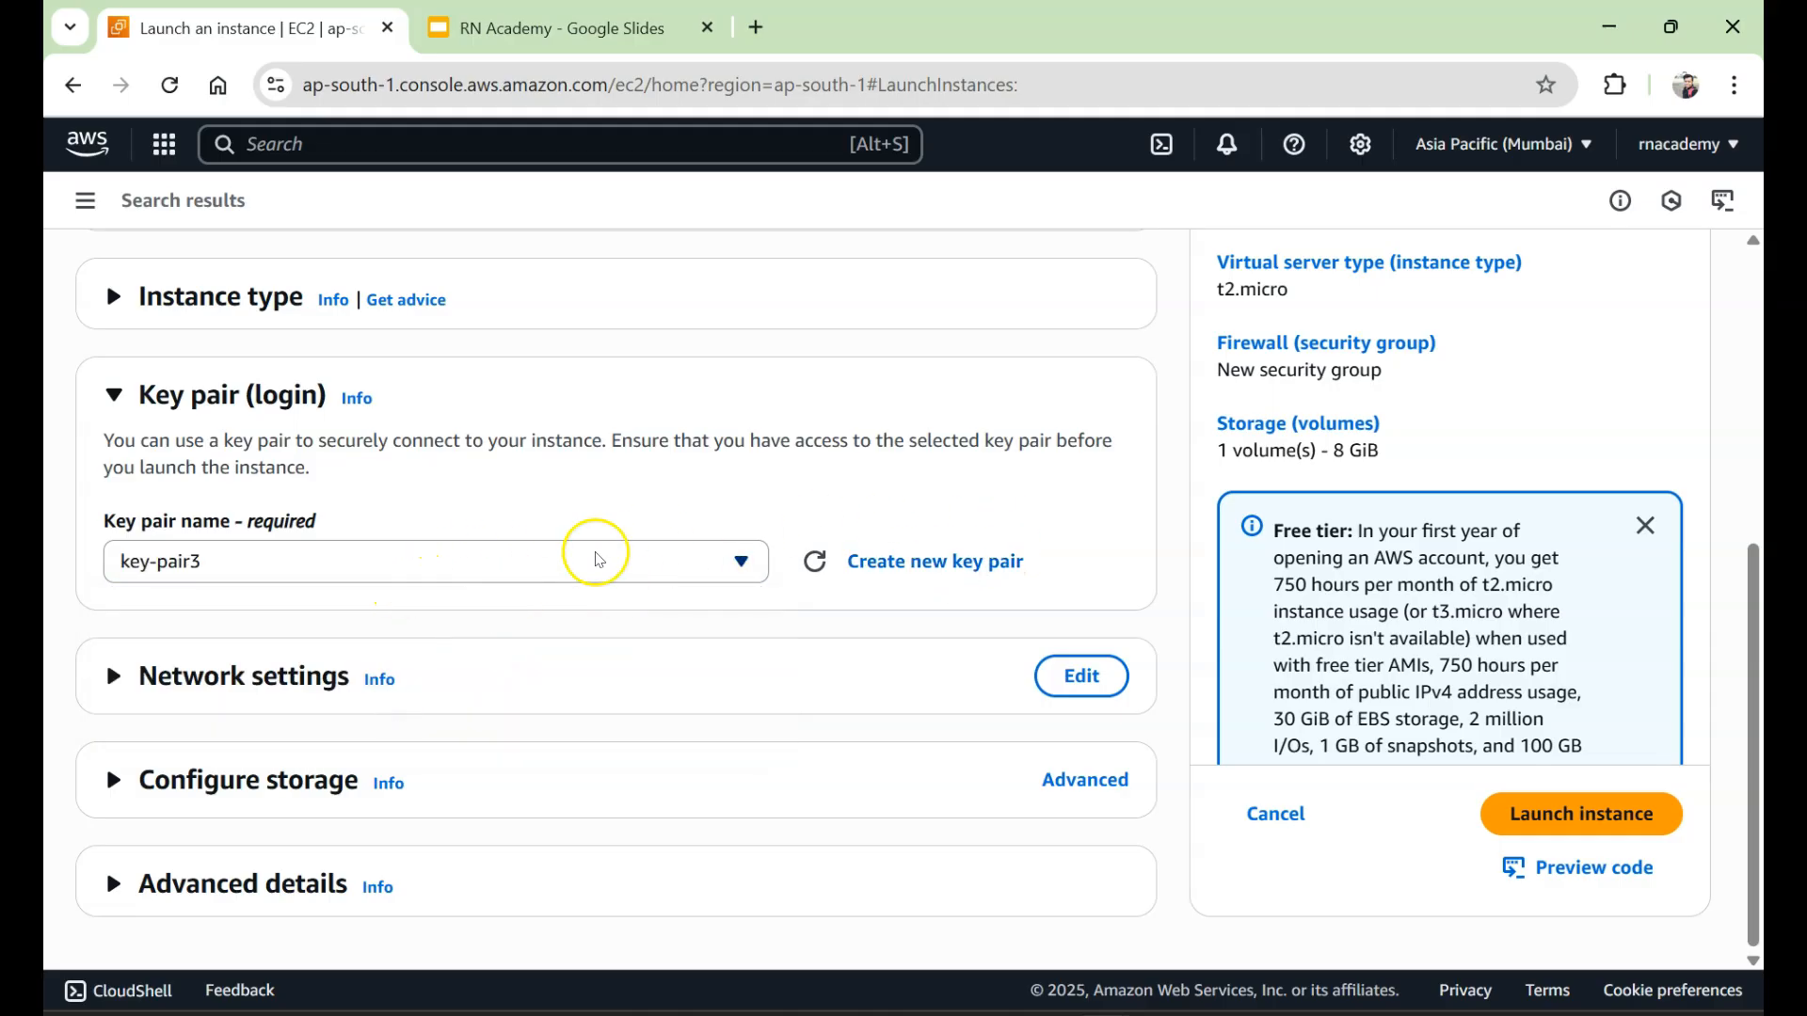
left_click(861, 562)
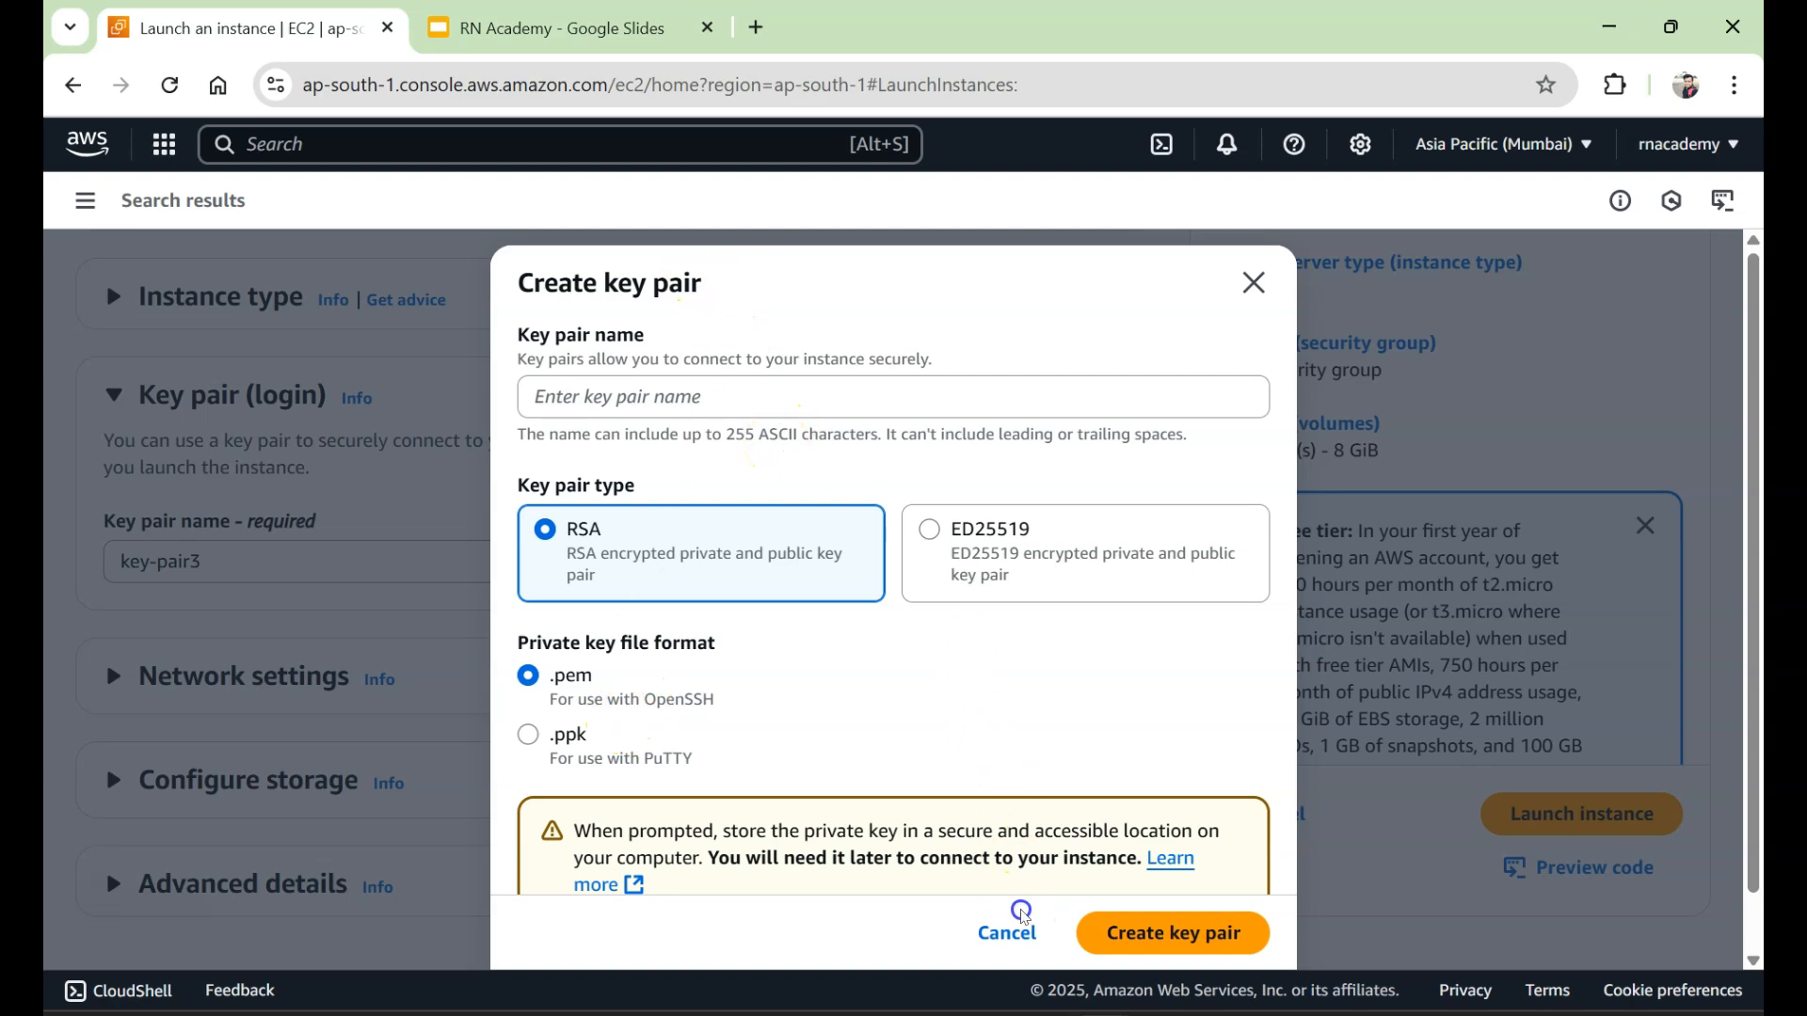
left_click(1012, 929)
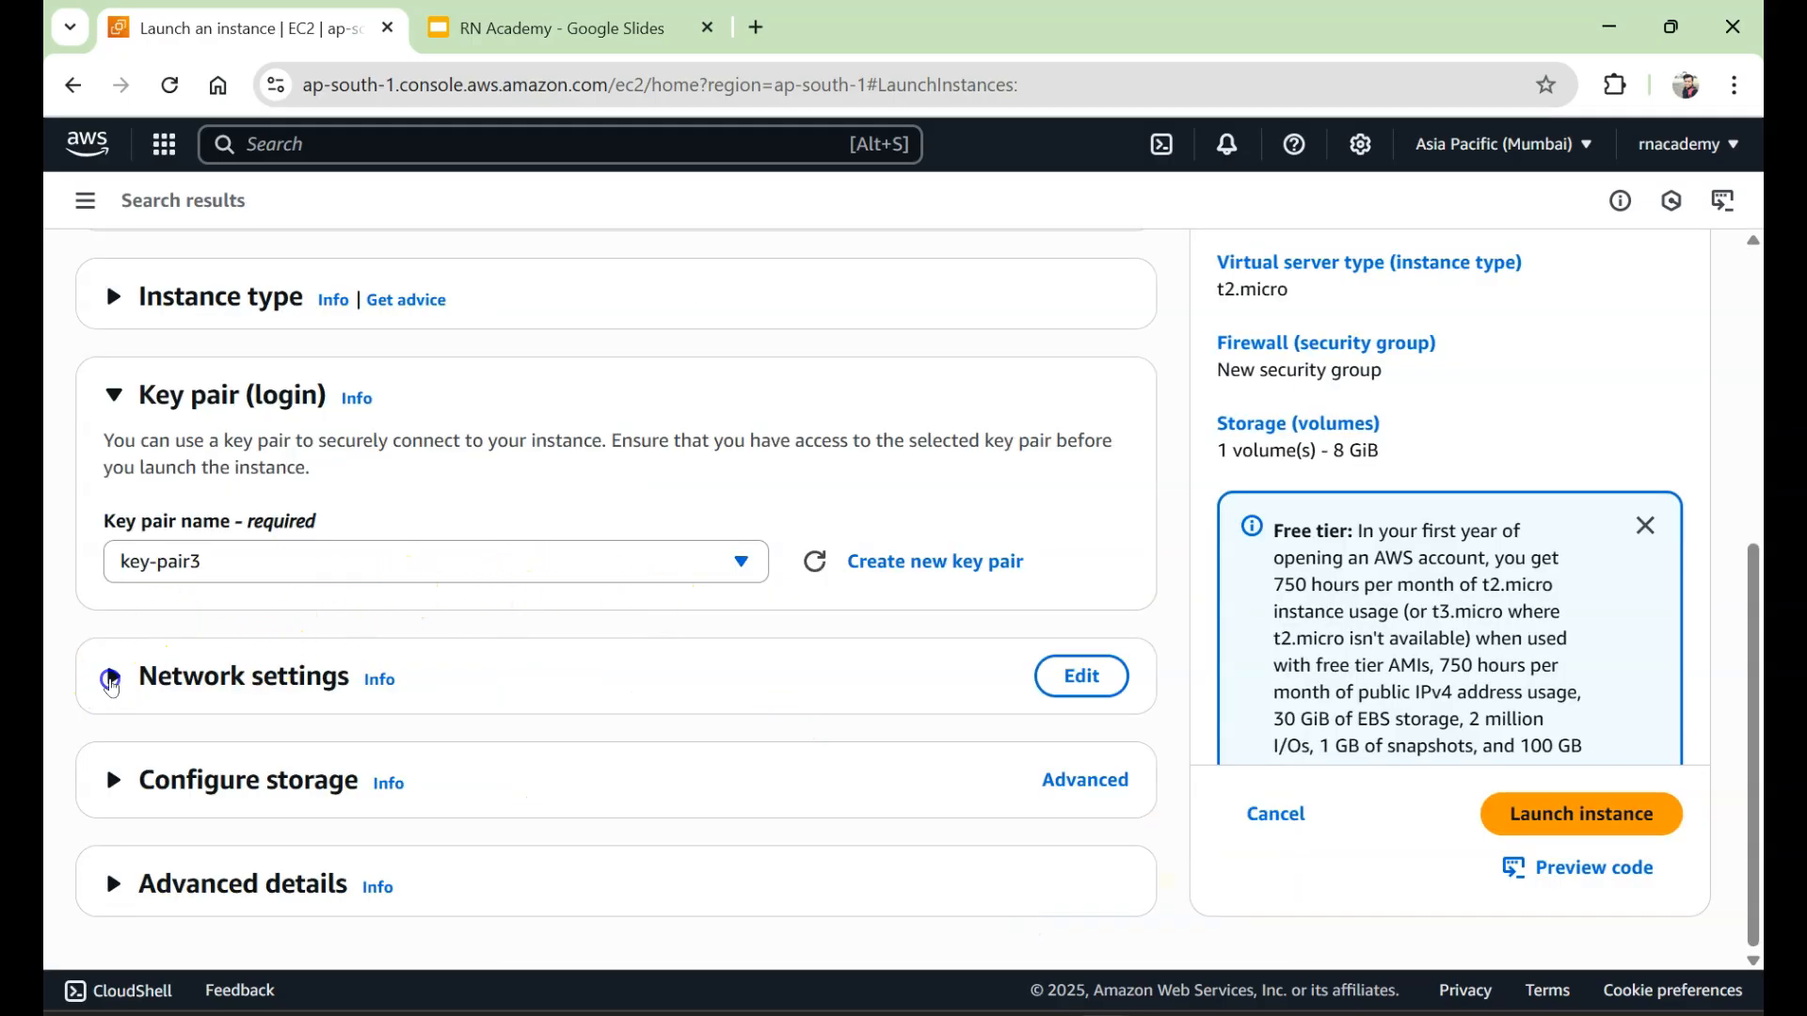
Expand the Network settings and examine the VPC, subnet and auto-assigned public IP settings.
left_click(111, 679)
scroll(505, 593, "down", 4)
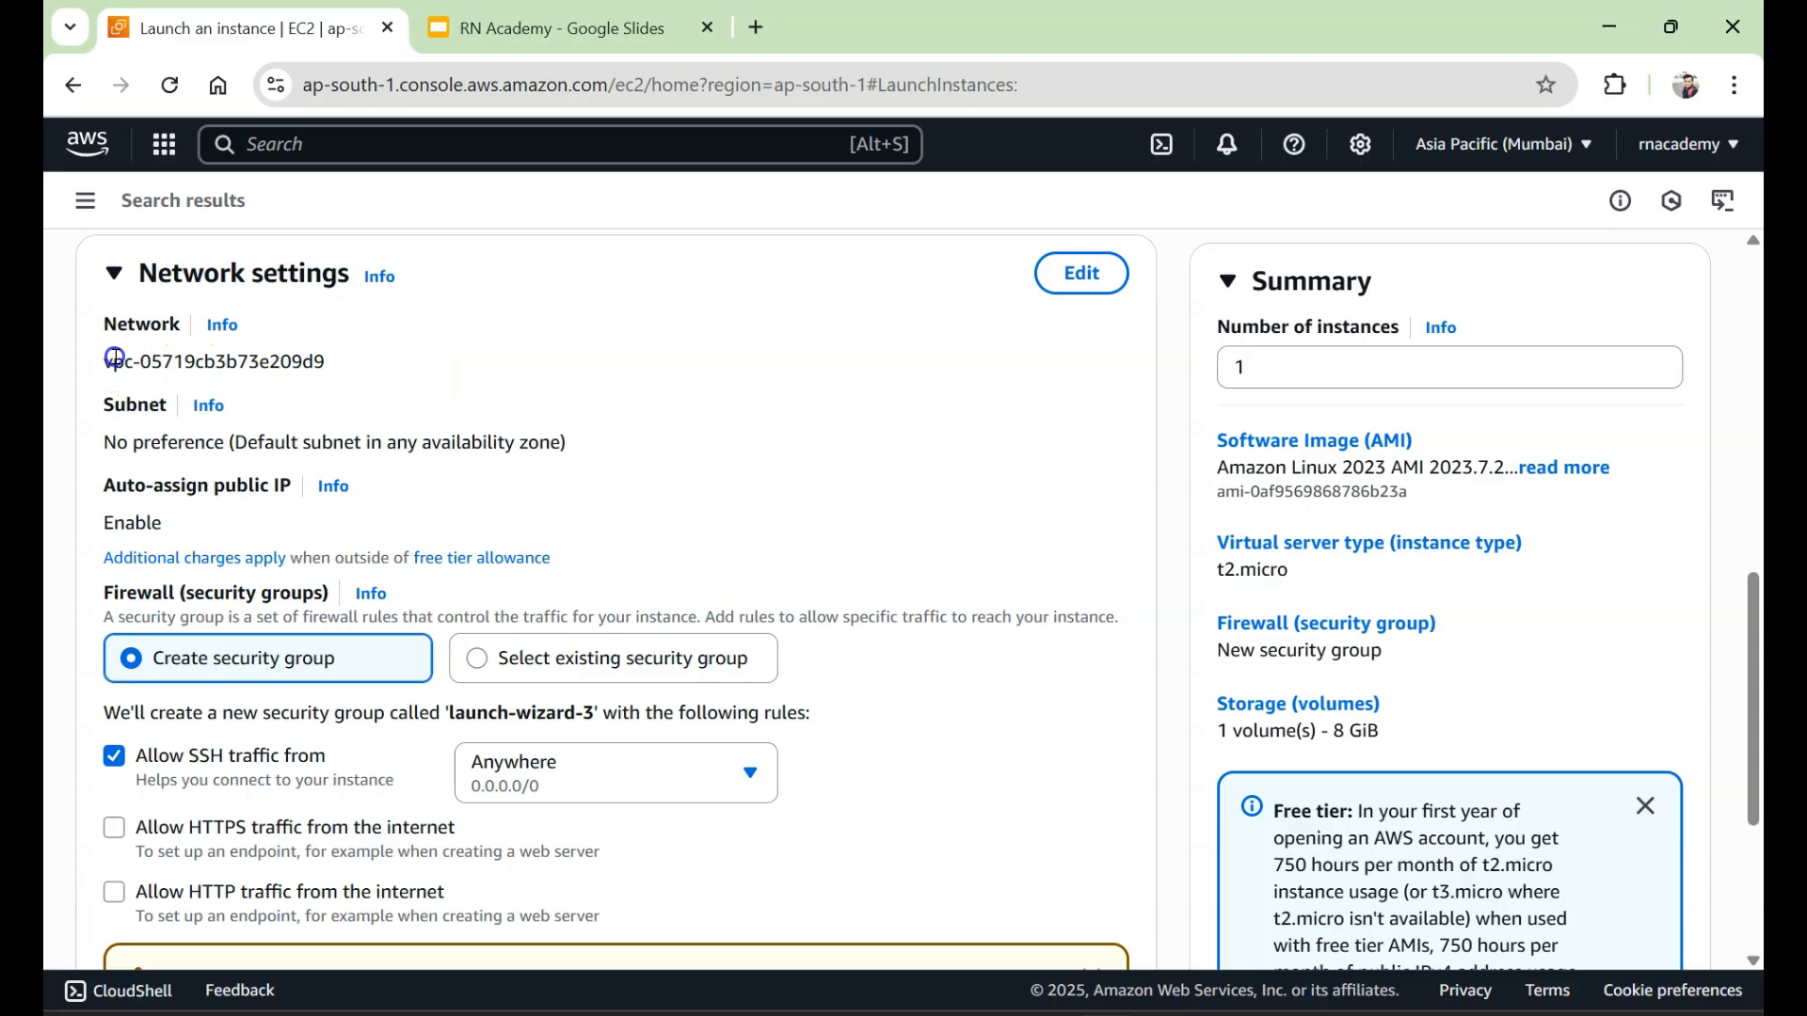
left_click_drag(113, 361, 281, 362)
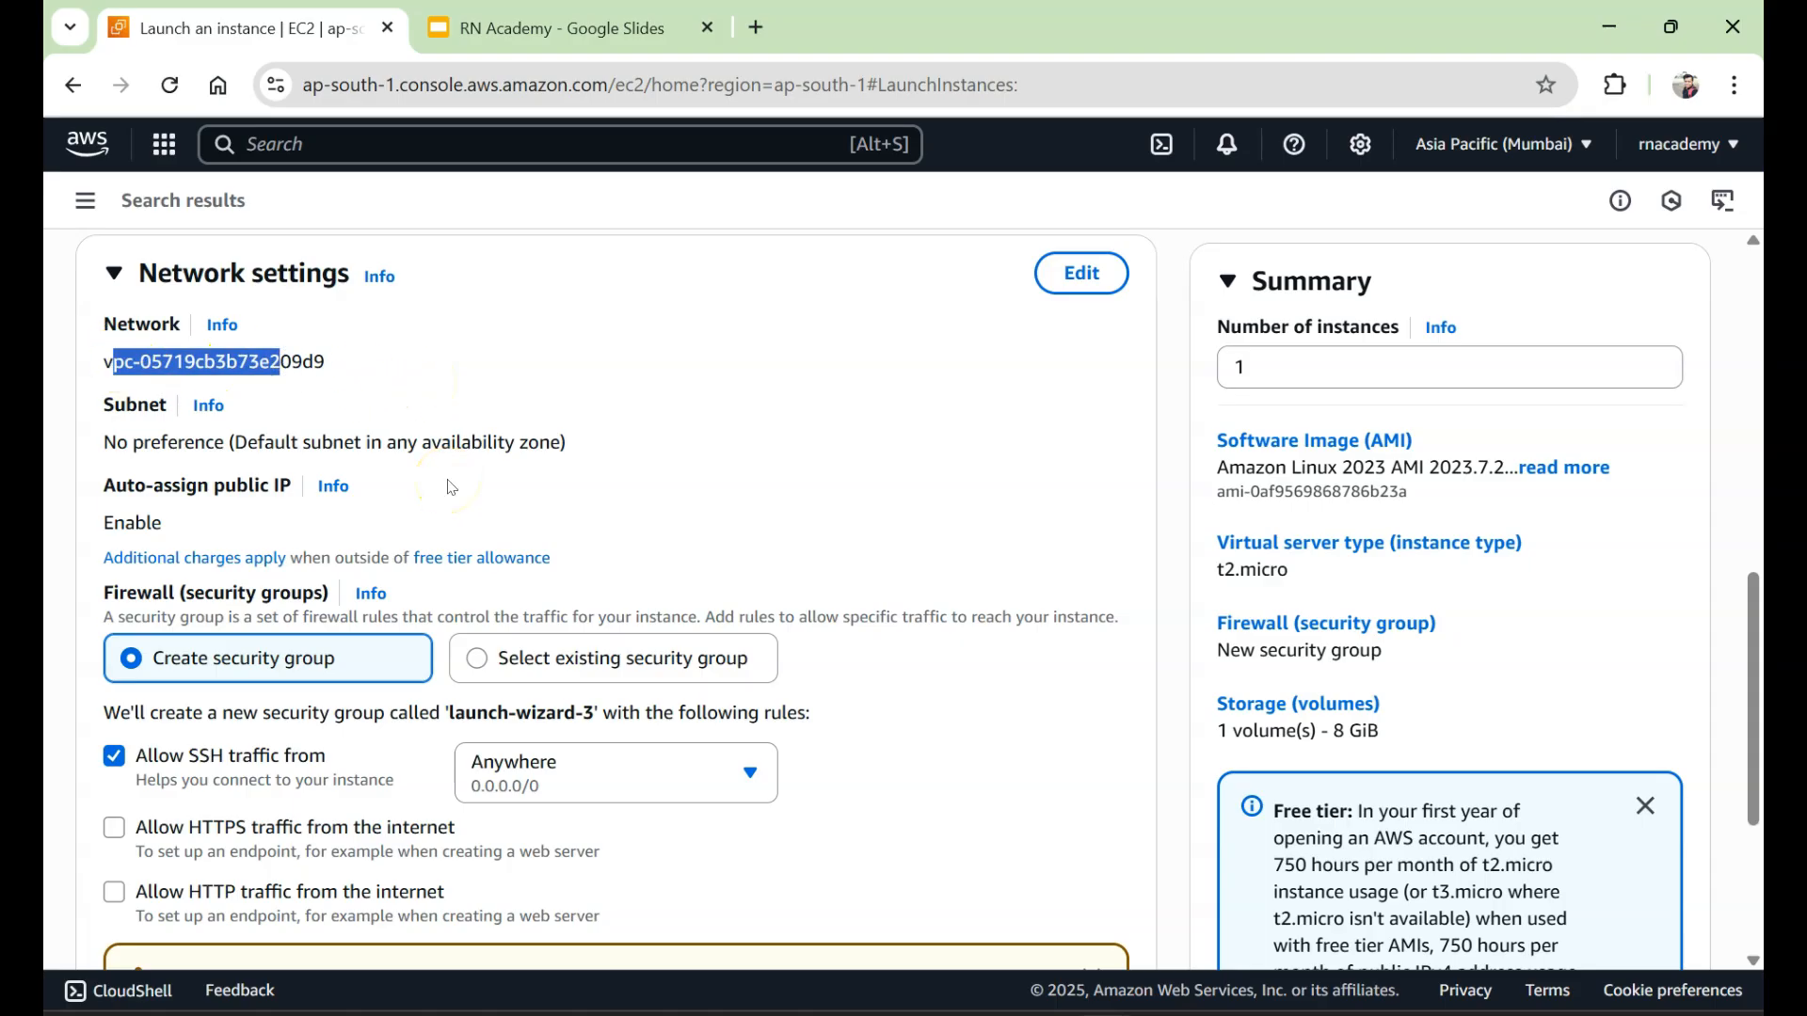
scroll(451, 488, "down", 1)
triple_click(235, 356)
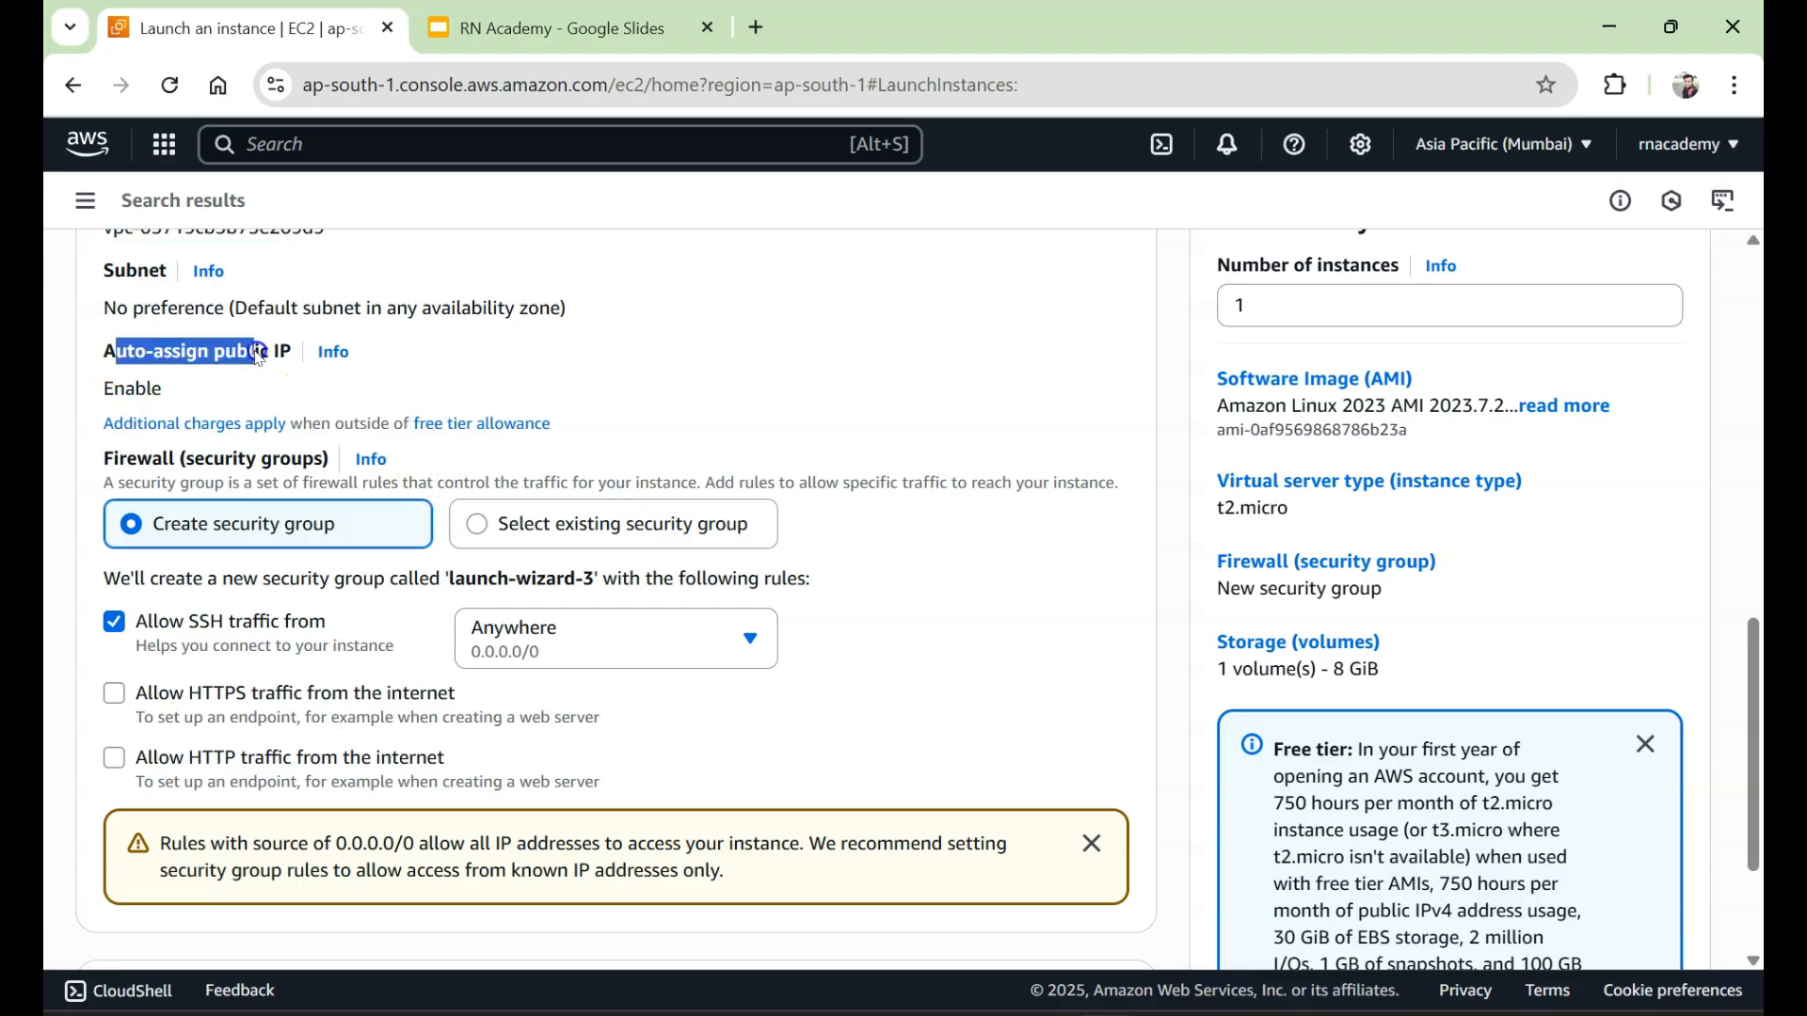
double_click(146, 388)
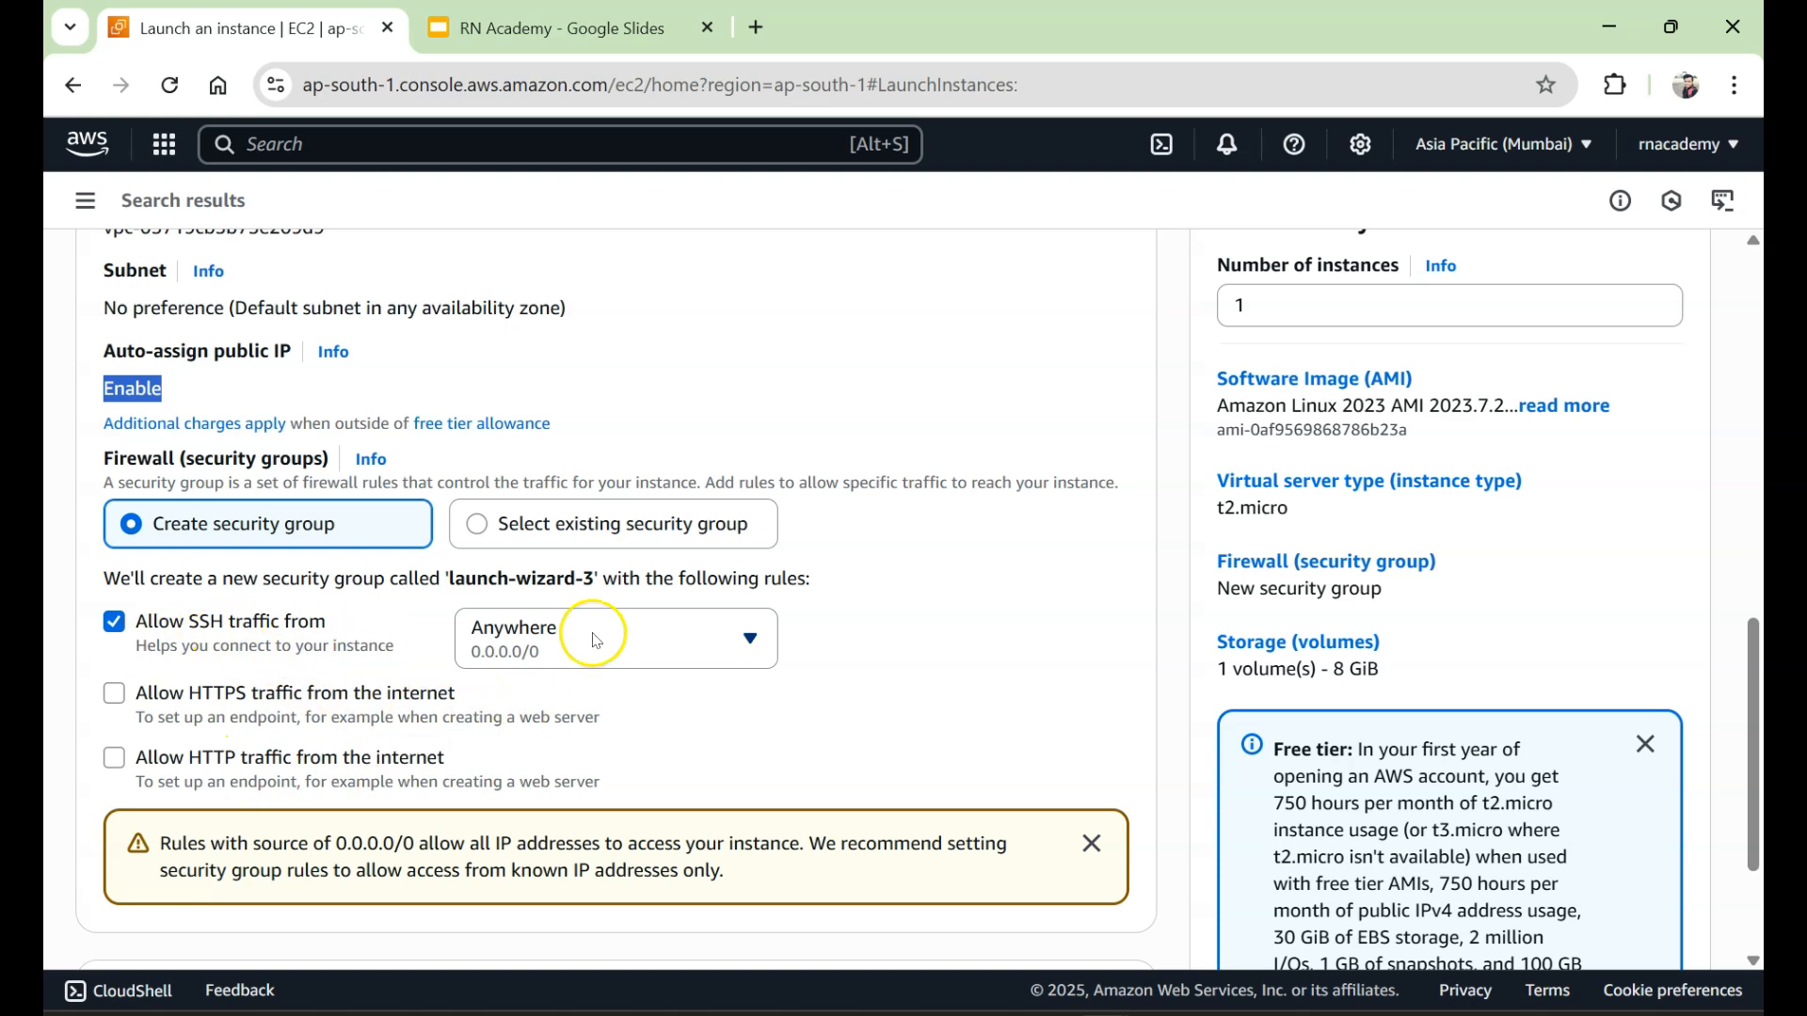
Check the allowed source options for SSH traffic, keeping Anywhere, and collapse the Network settings.
left_click(552, 651)
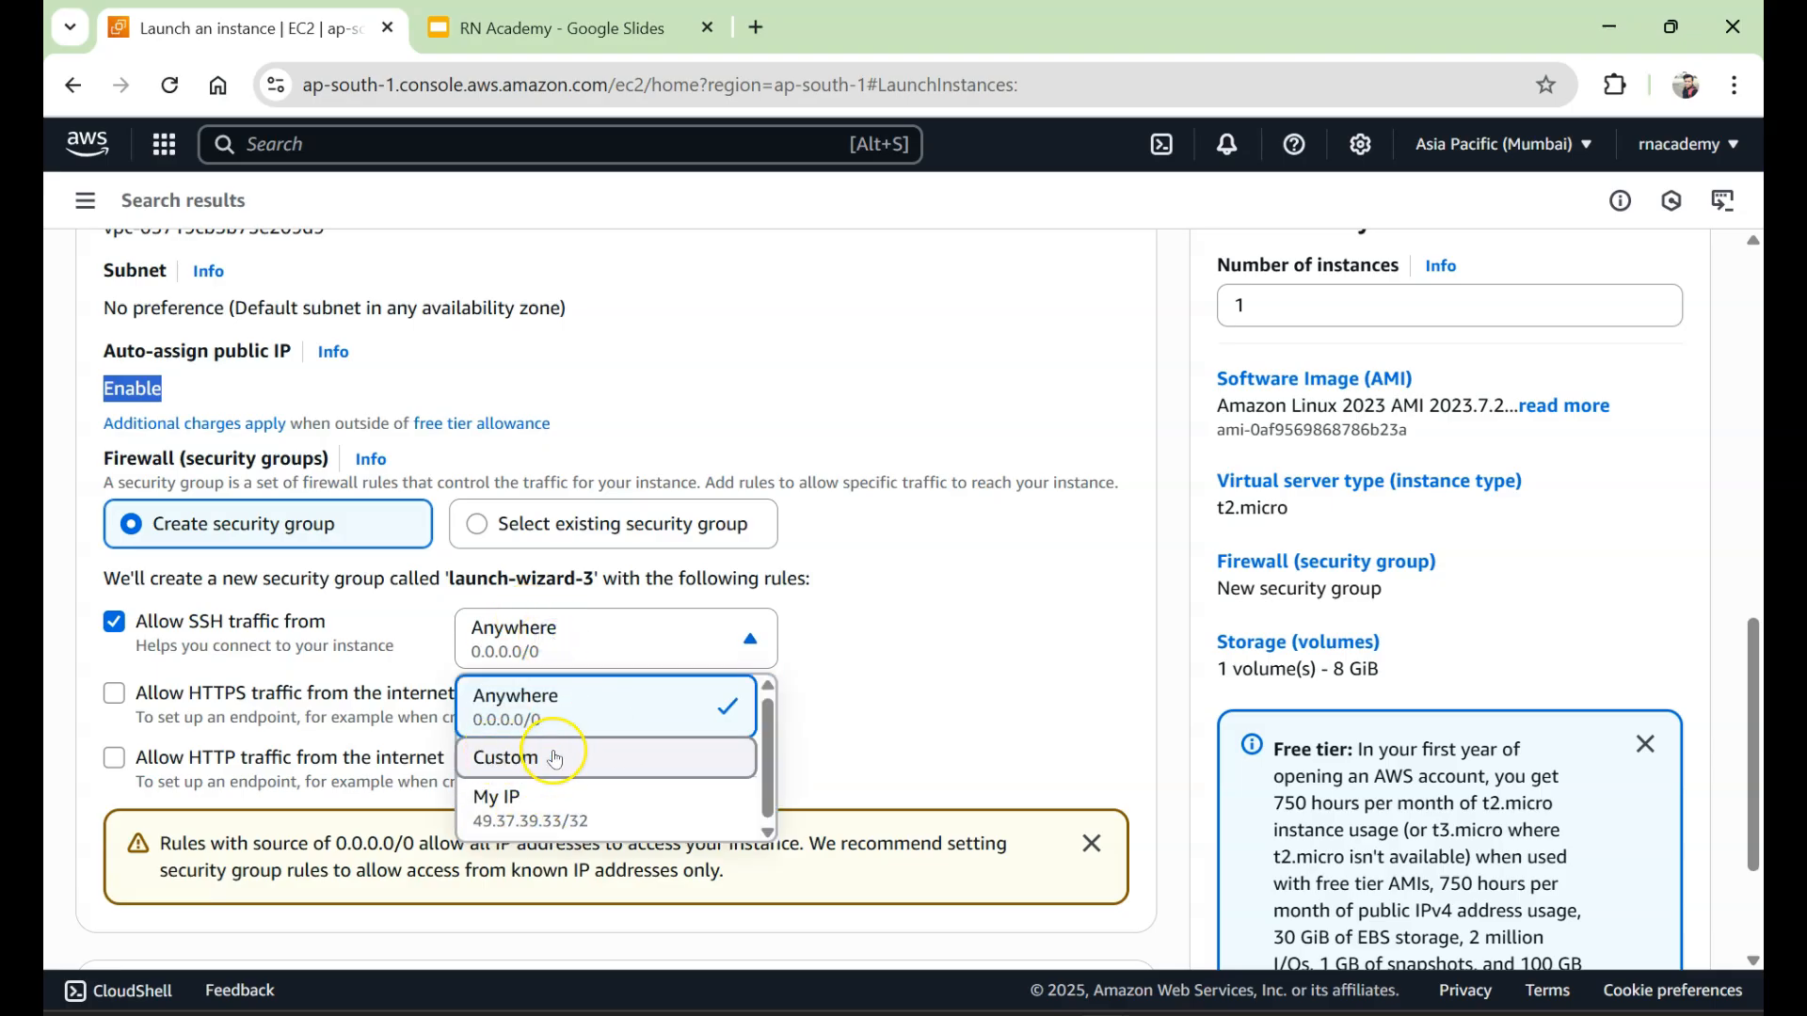
left_click(936, 618)
scroll(936, 618, "down", 1)
scroll(455, 524, "up", 4)
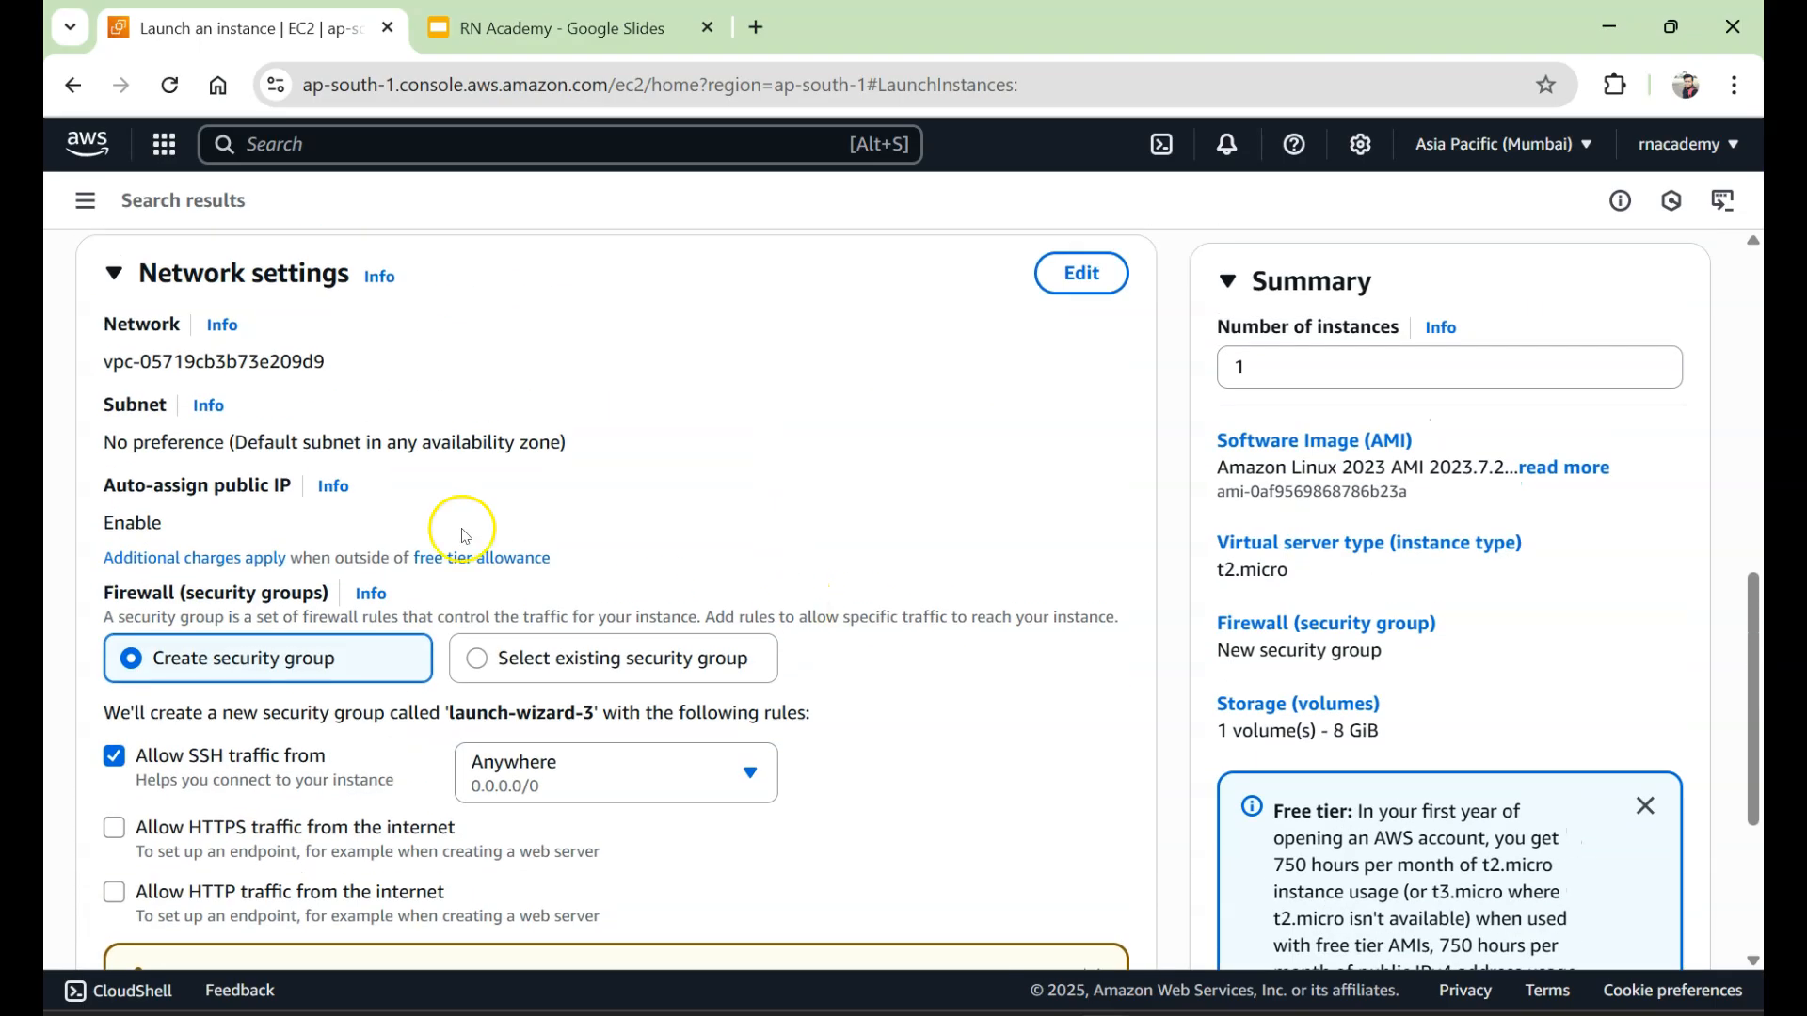
left_click(113, 536)
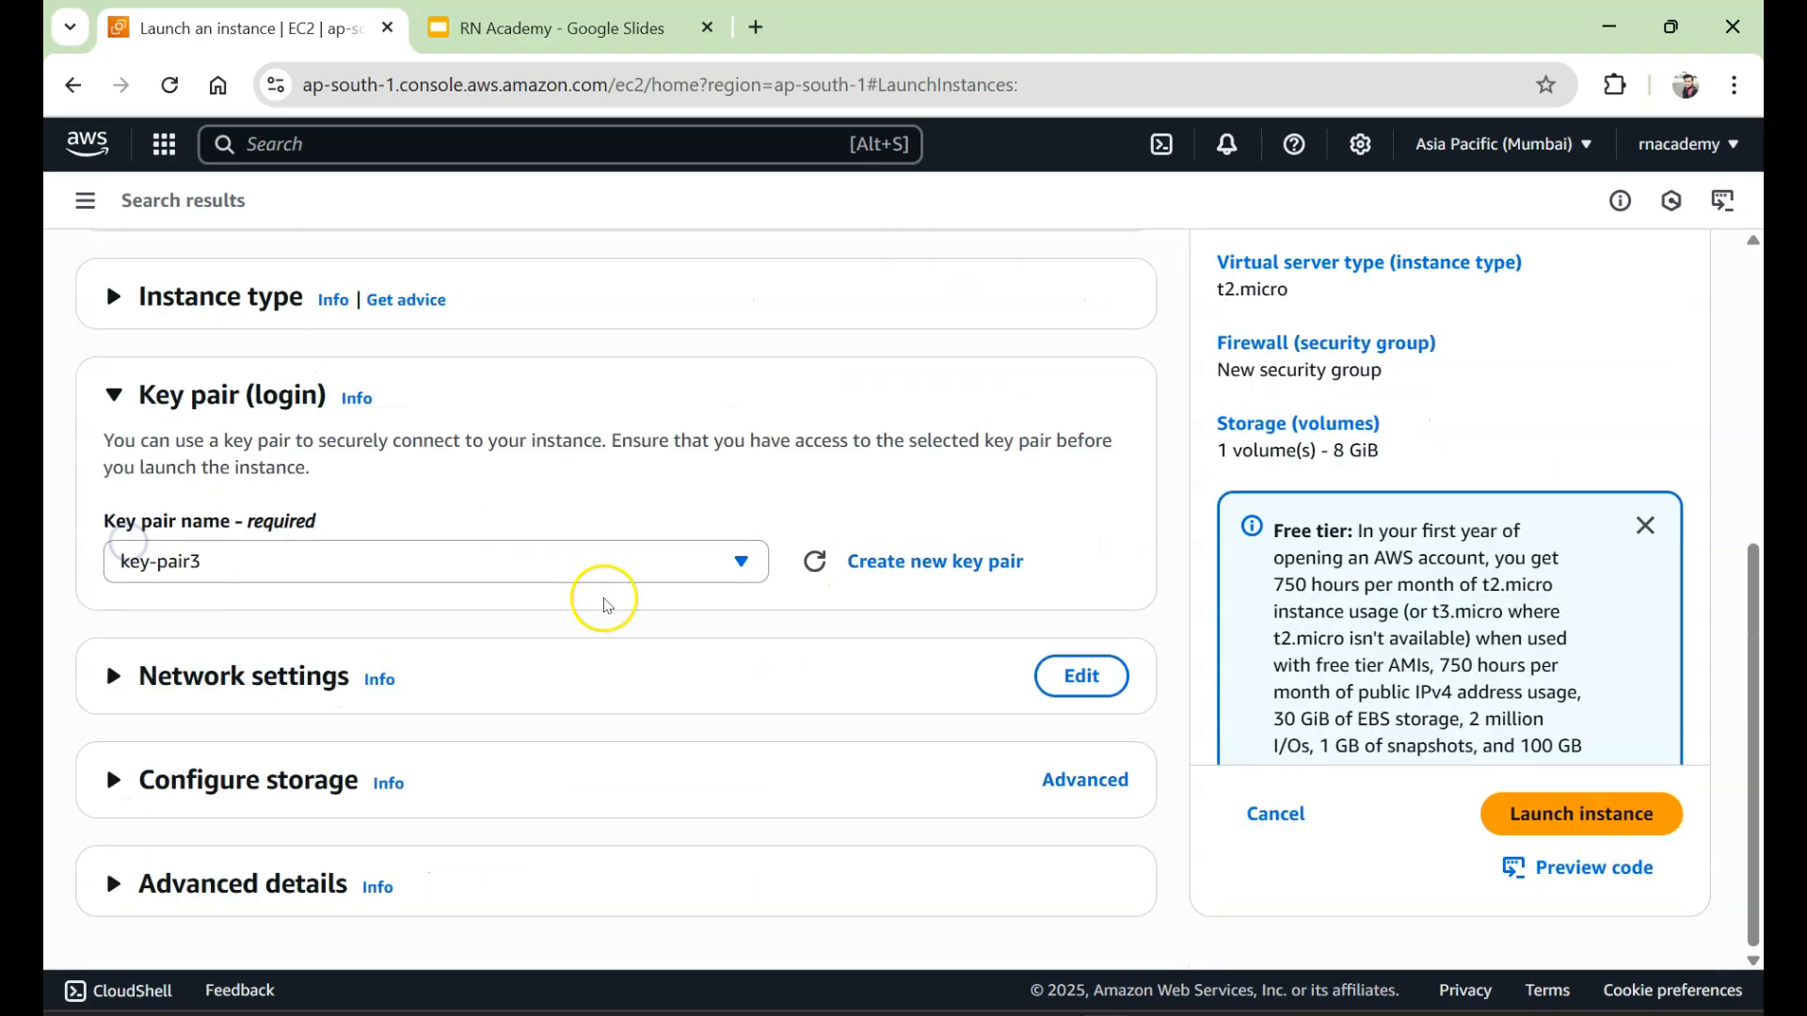
Examine the storage configuration's free tier allowance and root volume types, keeping 8 GiB of gp3, and collapse the section.
left_click(113, 780)
scroll(603, 717, "down", 4)
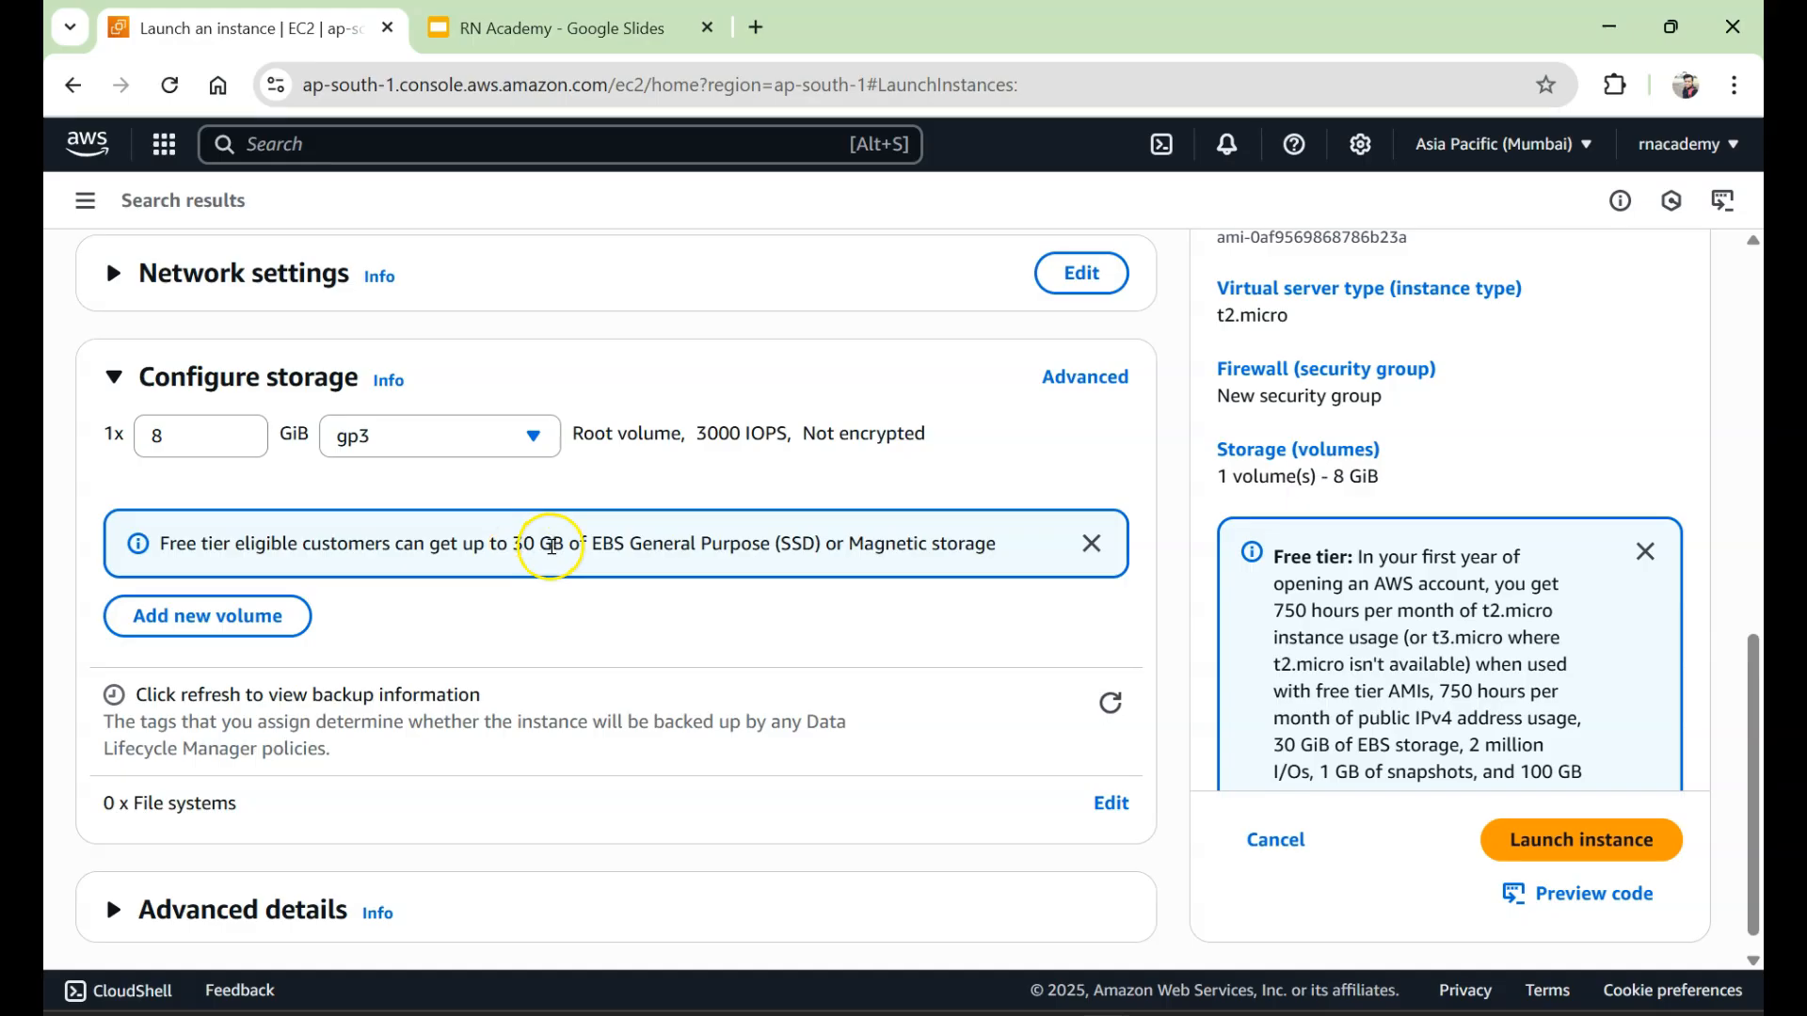
left_click_drag(596, 546, 784, 544)
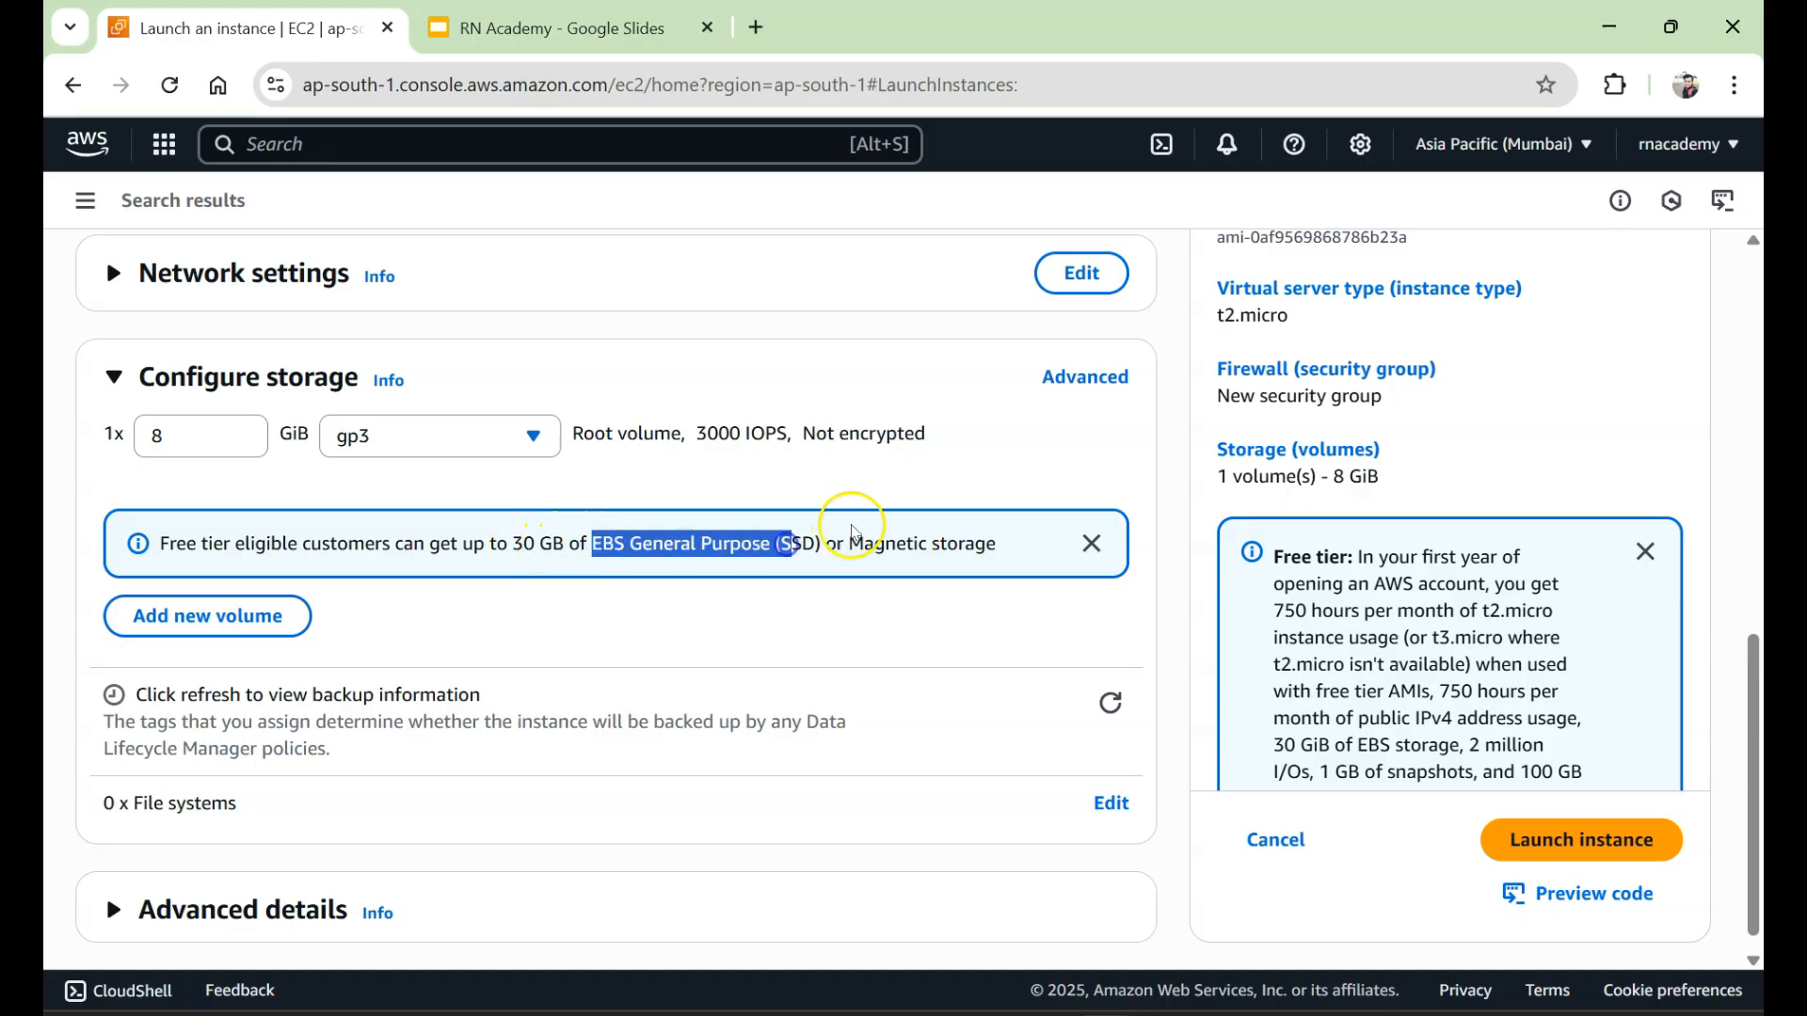
left_click(484, 435)
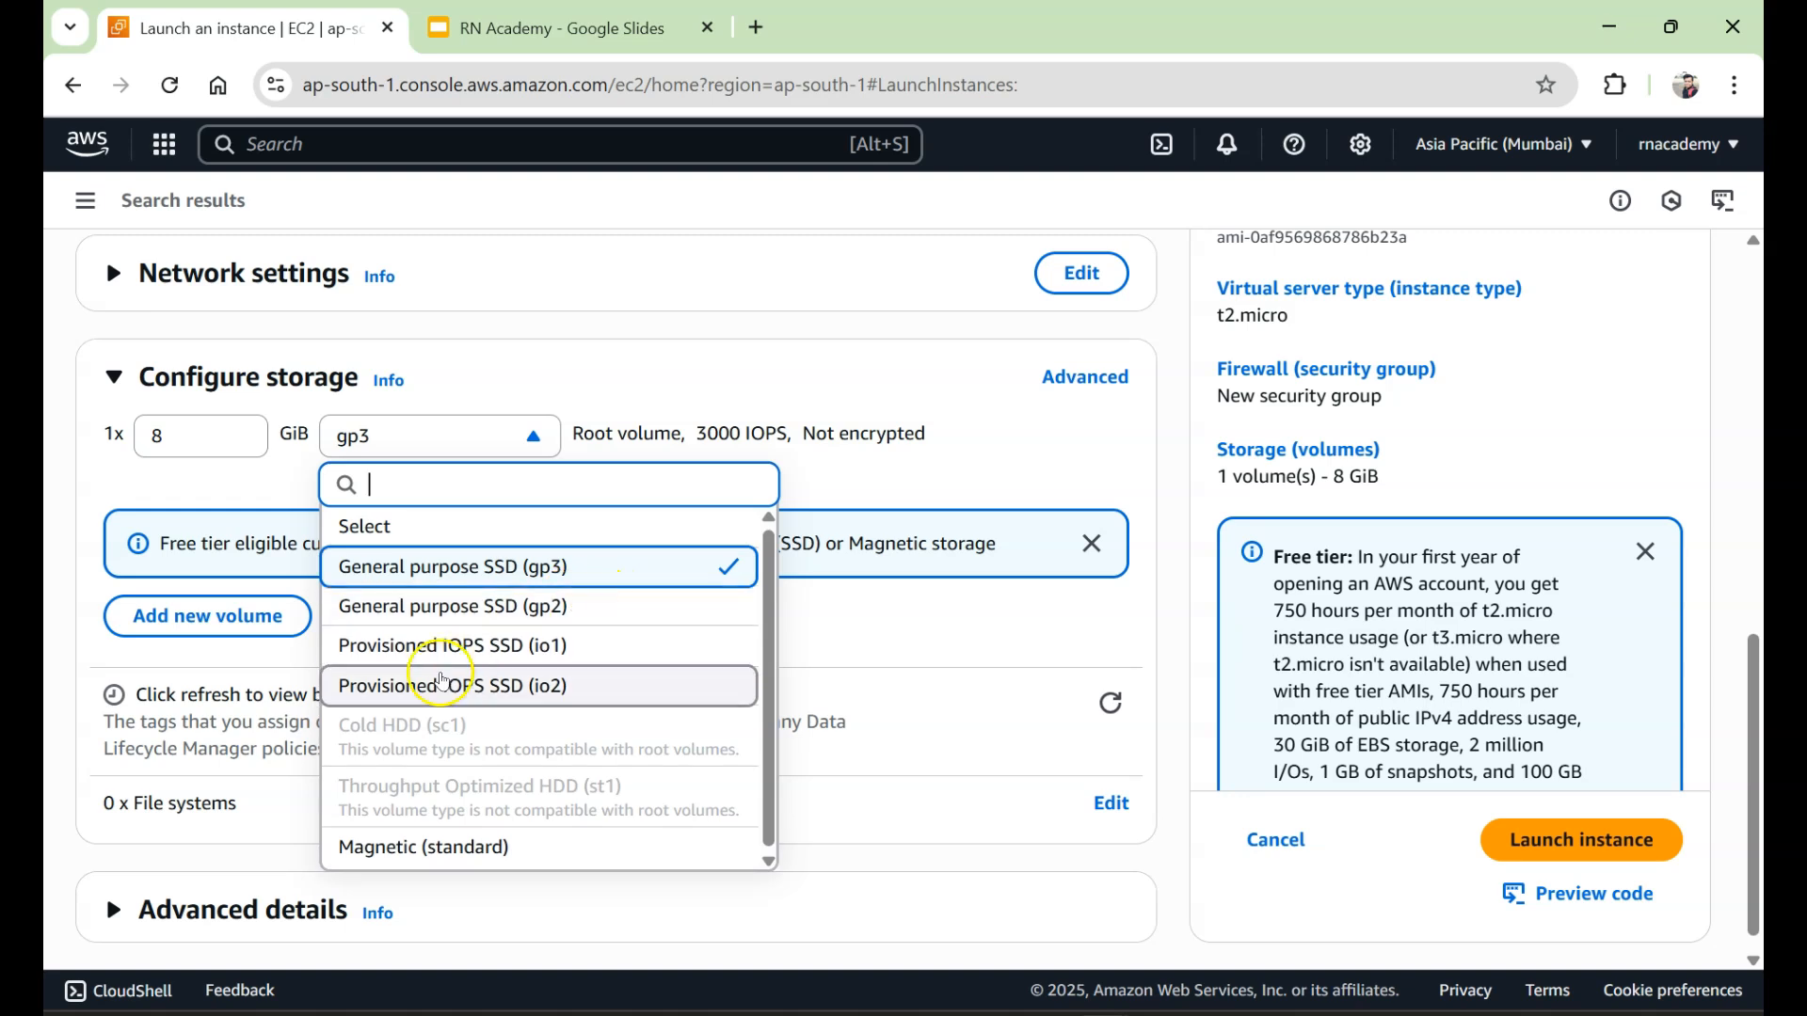
left_click(883, 499)
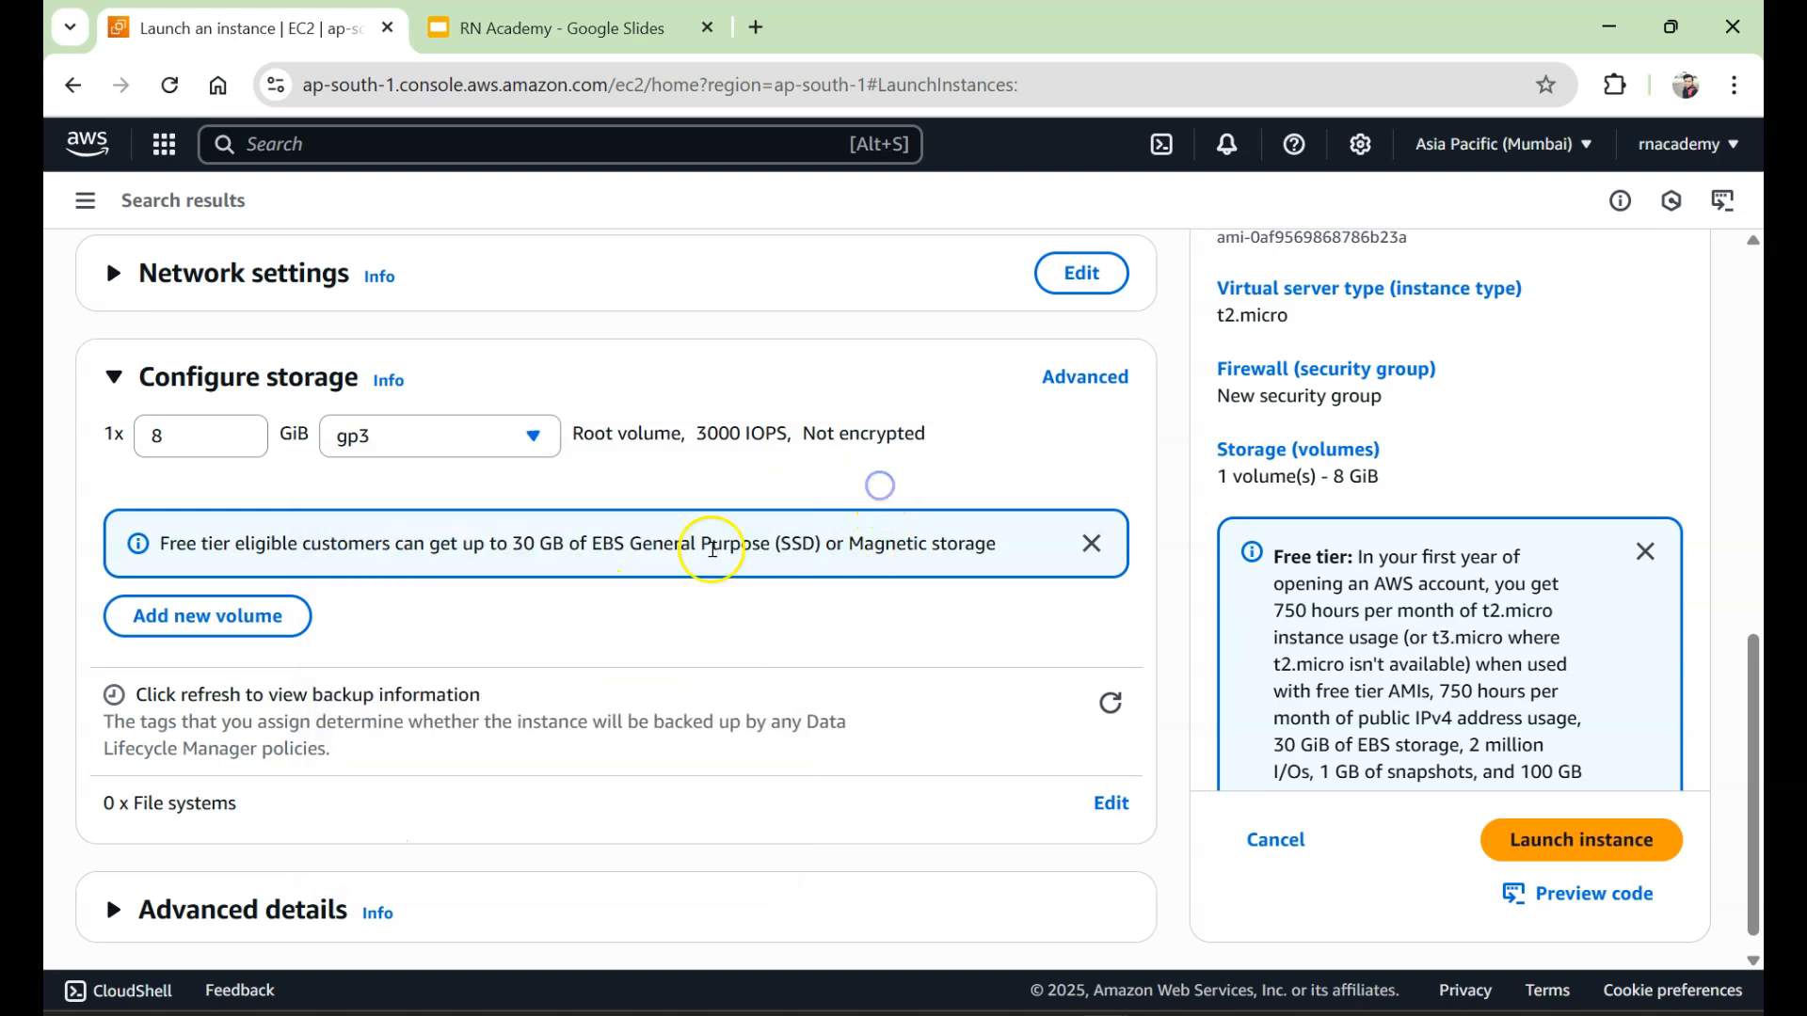
scroll(134, 528, "up", 1)
left_click(114, 507)
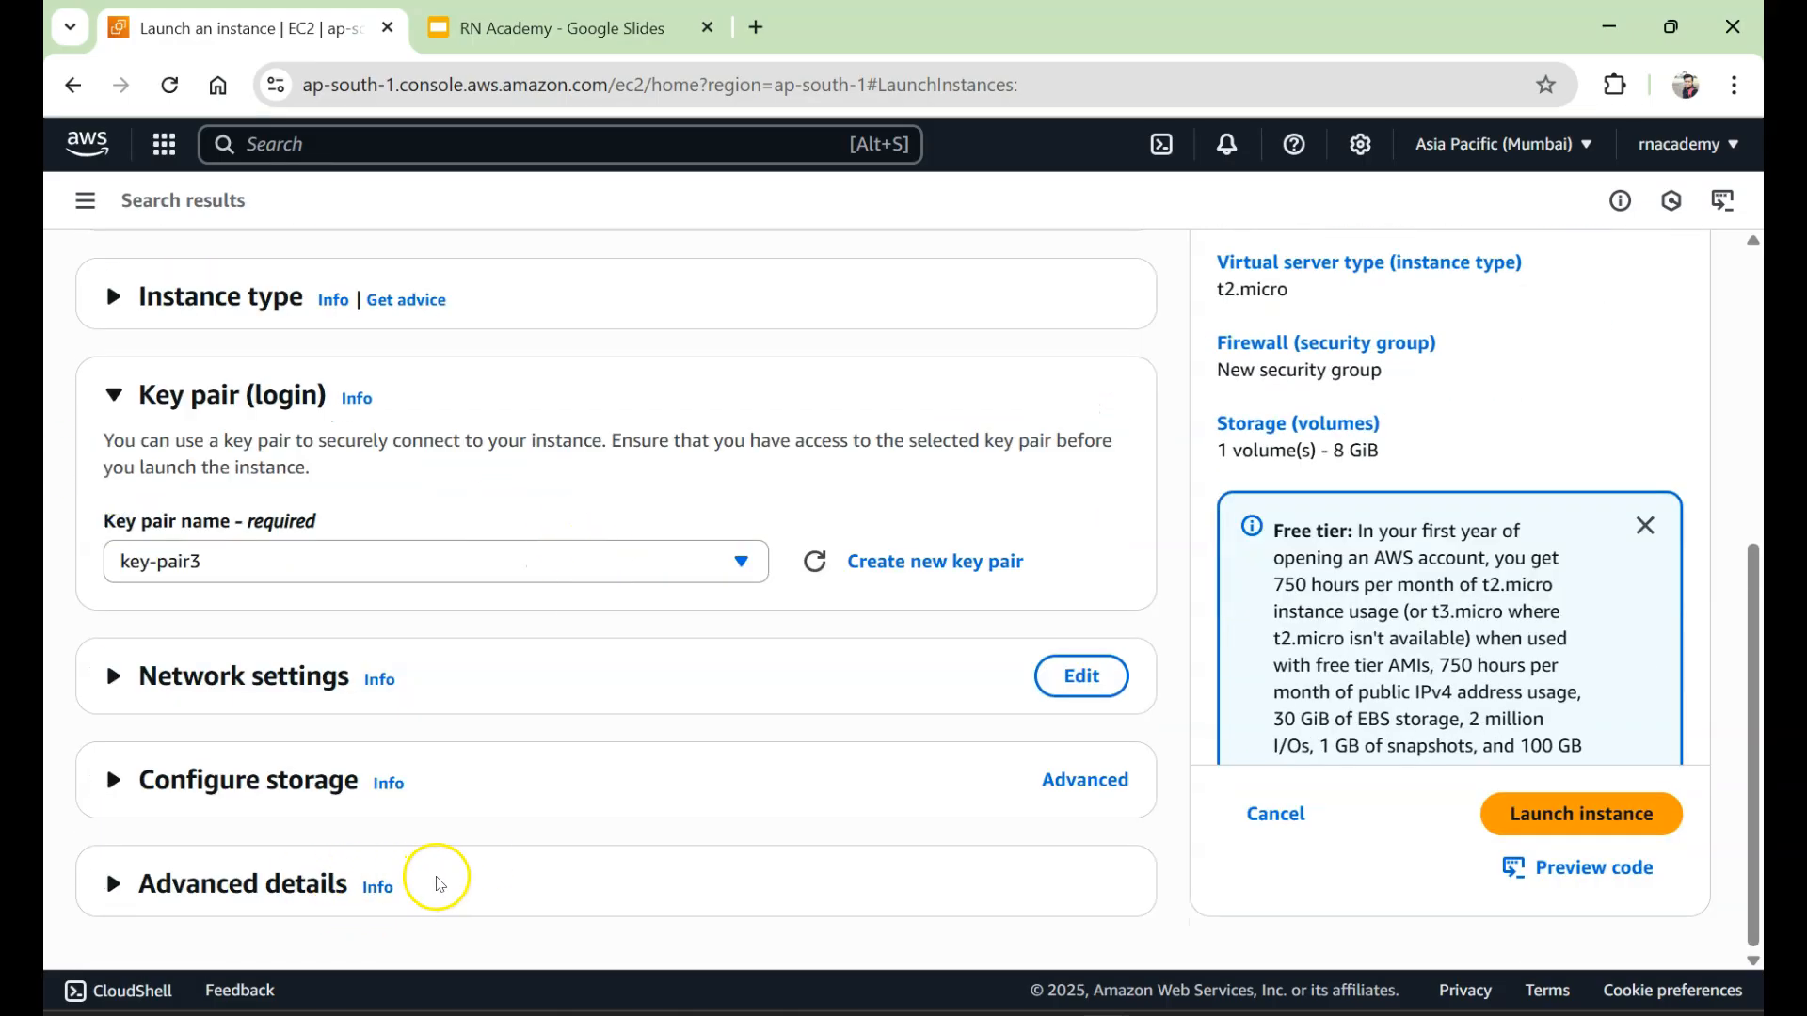
Launch the instance and open the details of test2 in the instances list.
left_click(1539, 815)
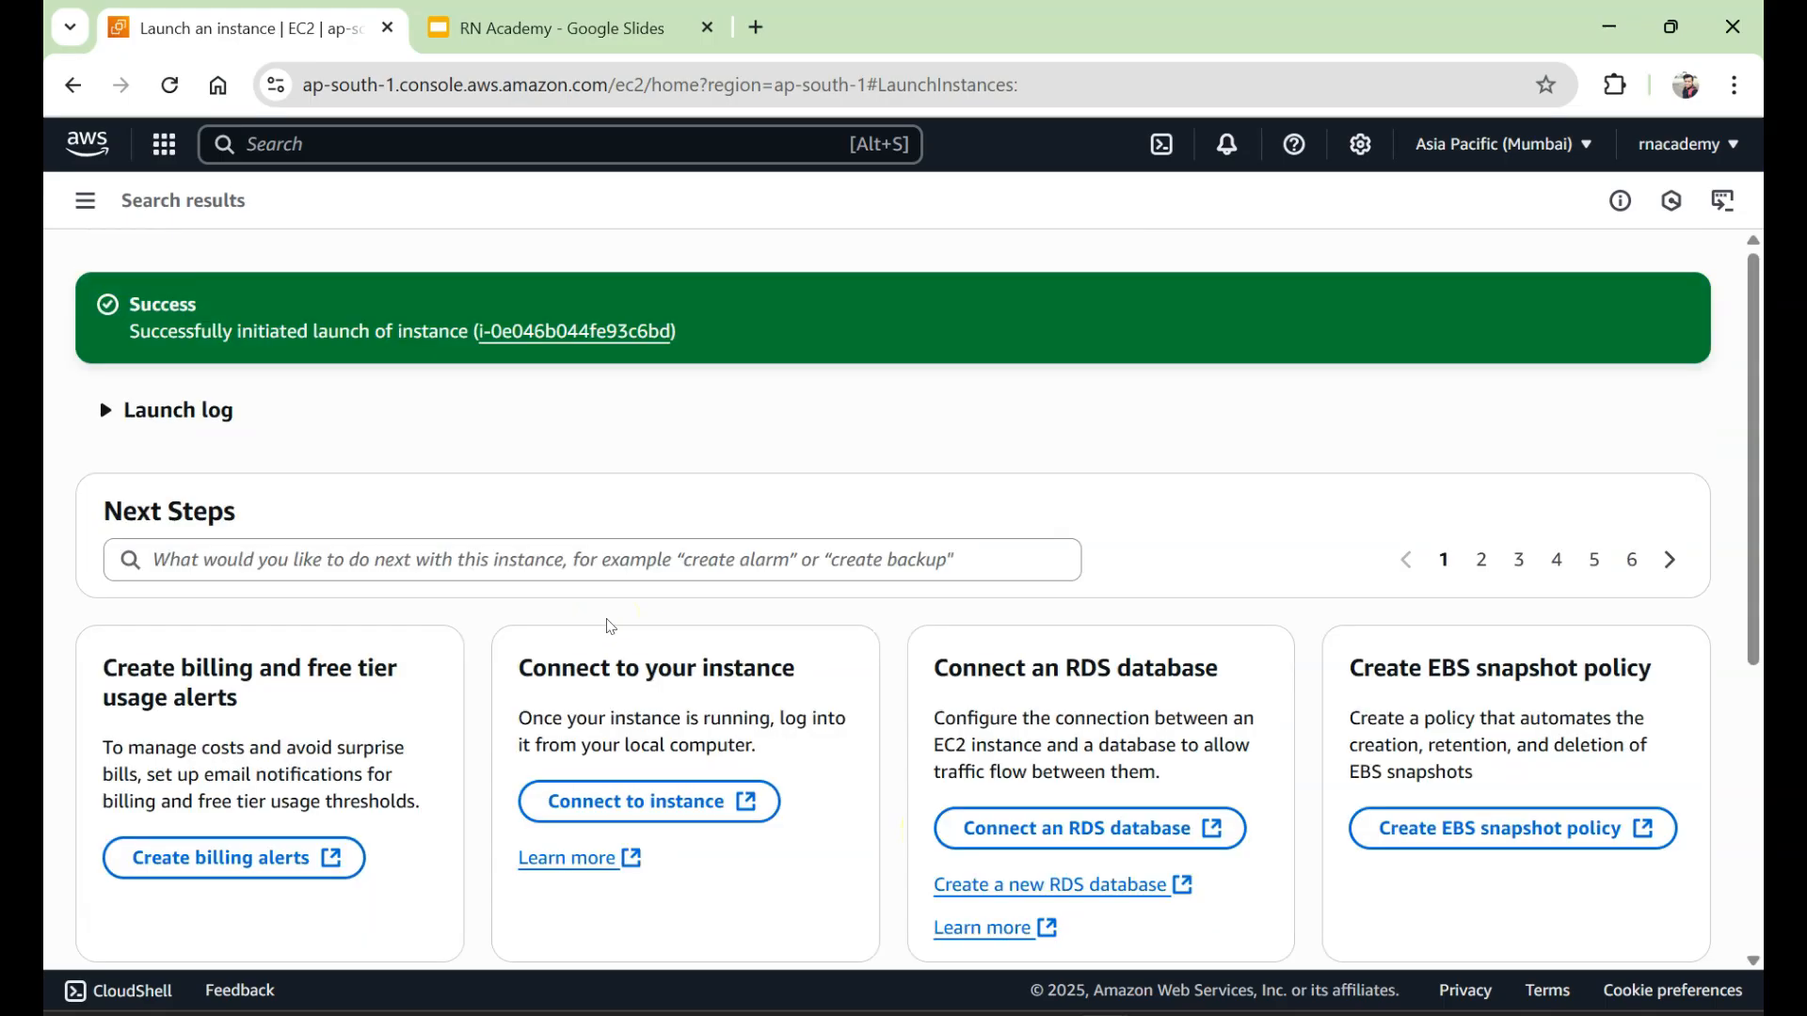
left_click(597, 330)
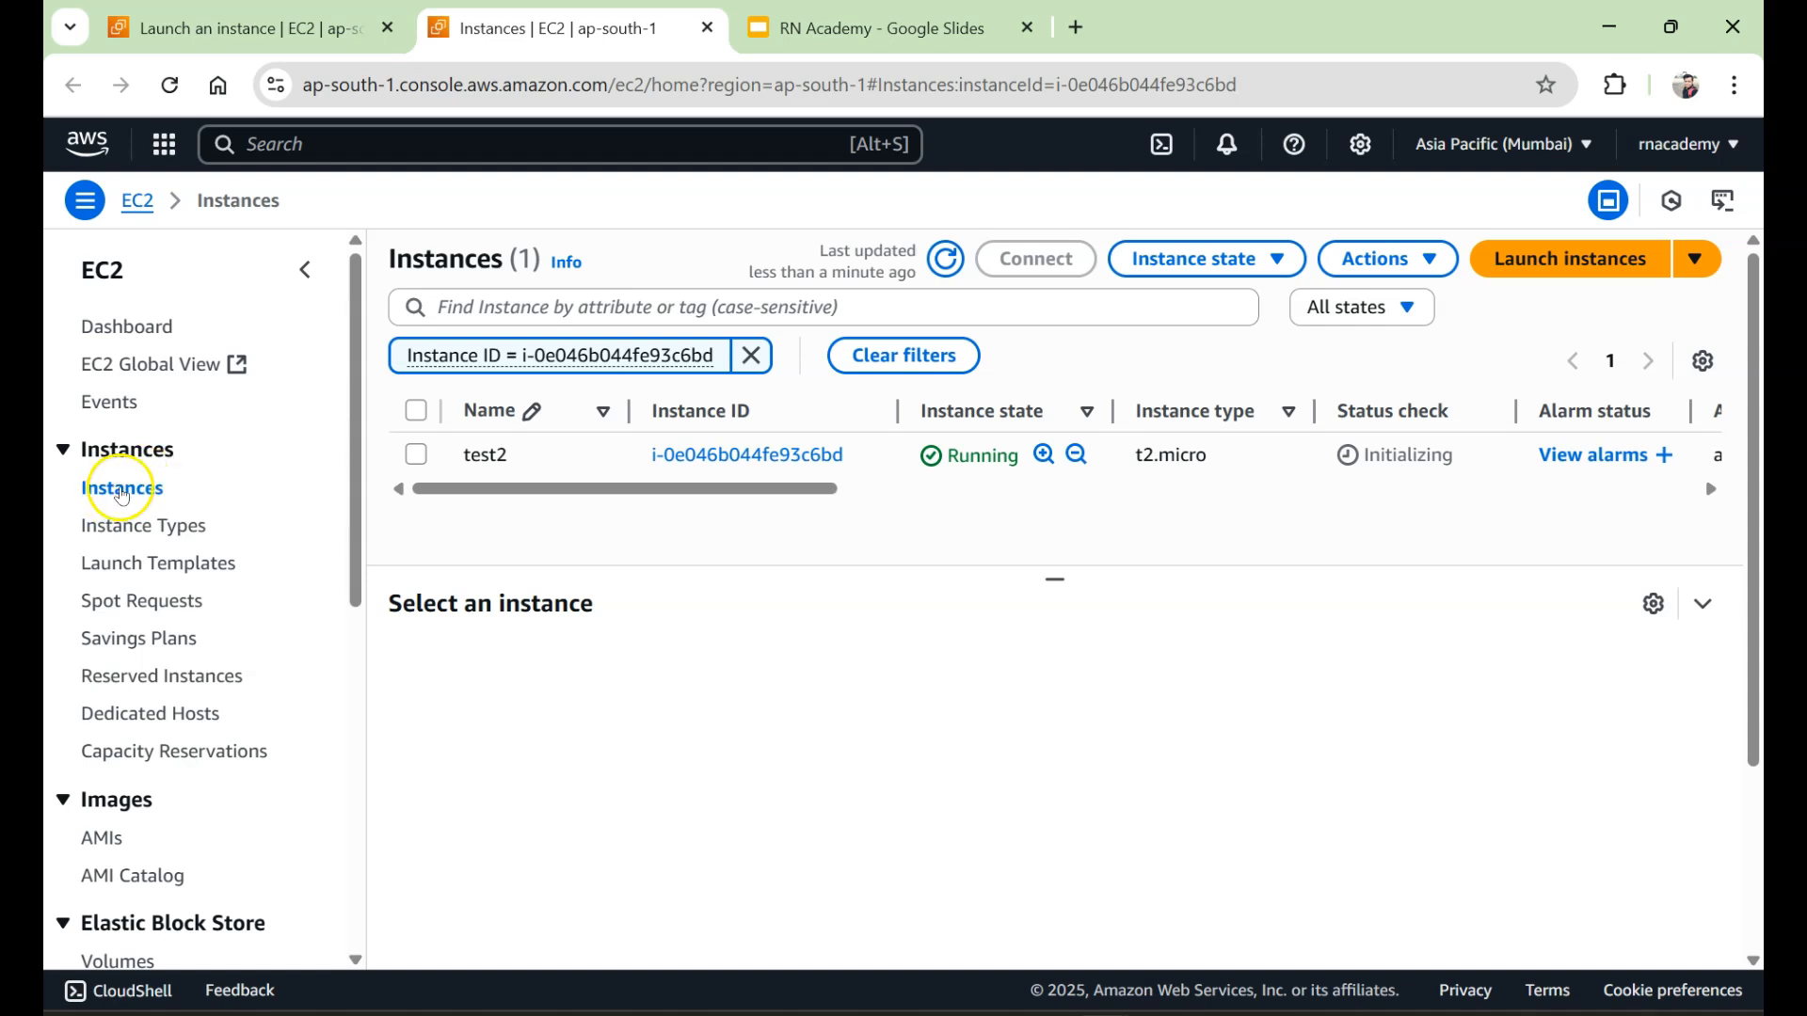
left_click(417, 455)
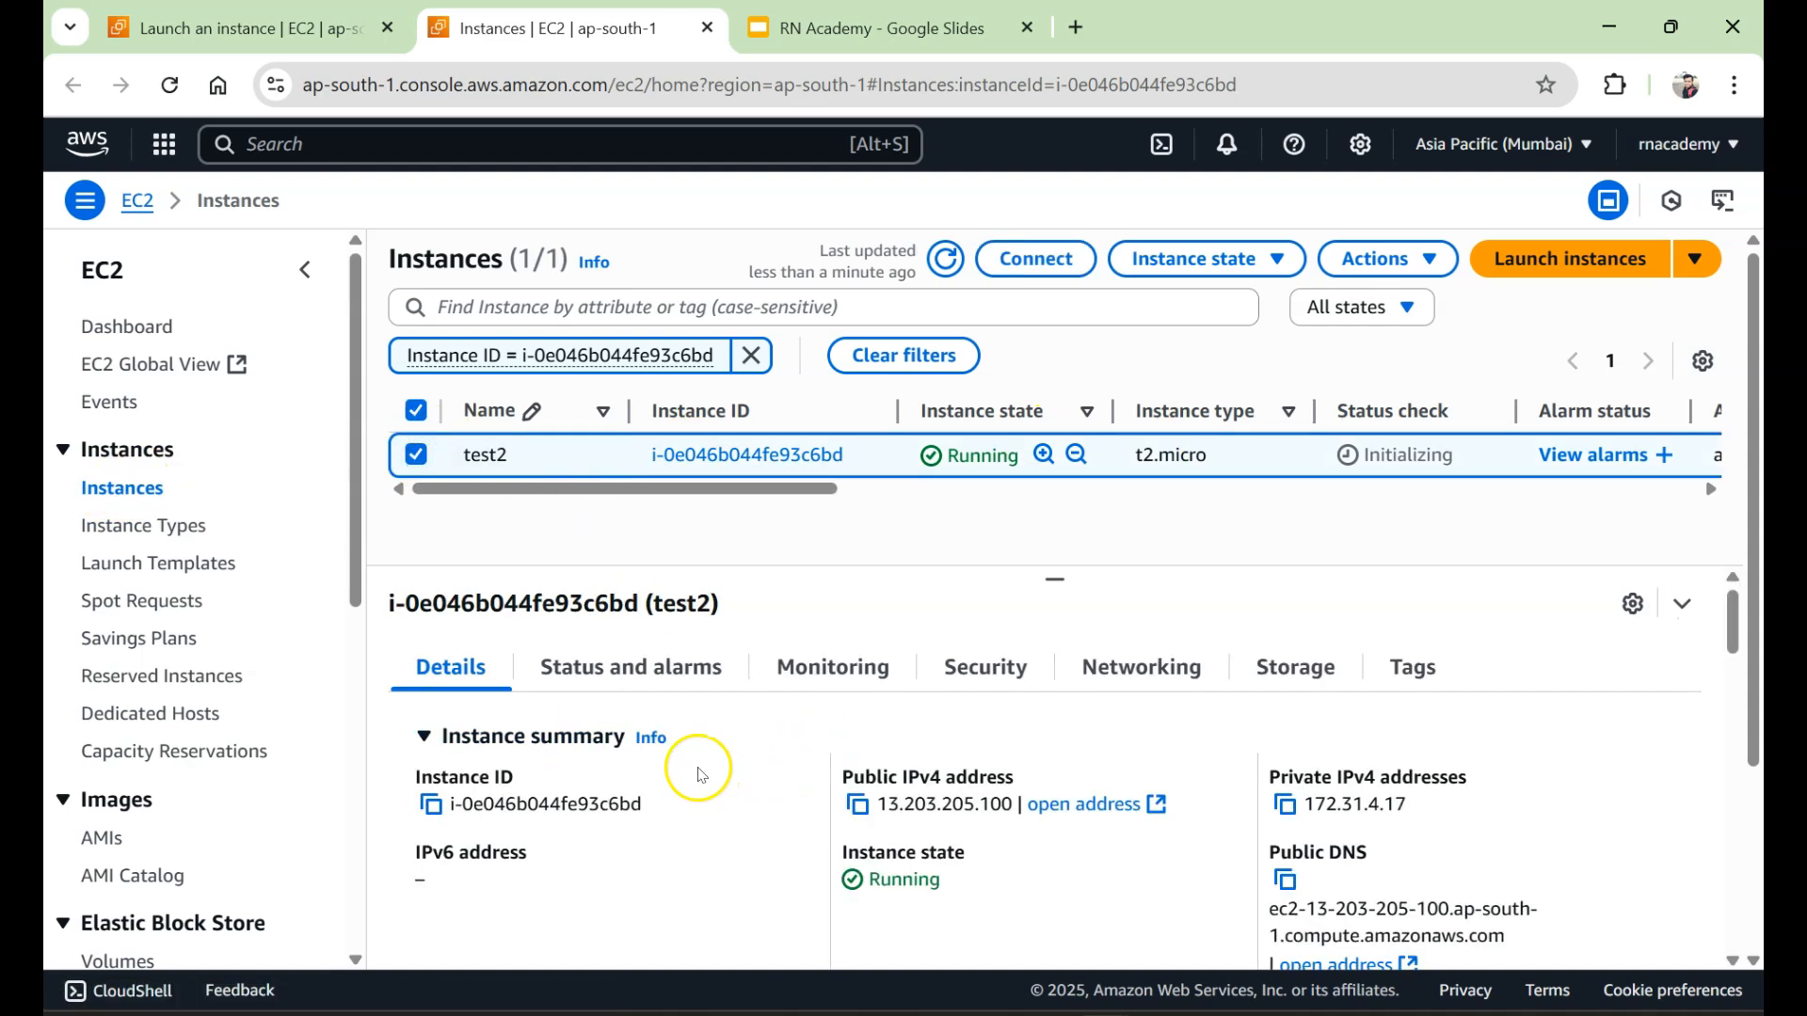
Examine test2's status and alarms, monitoring, security, networking, storage and tags.
left_click(591, 666)
left_click(847, 667)
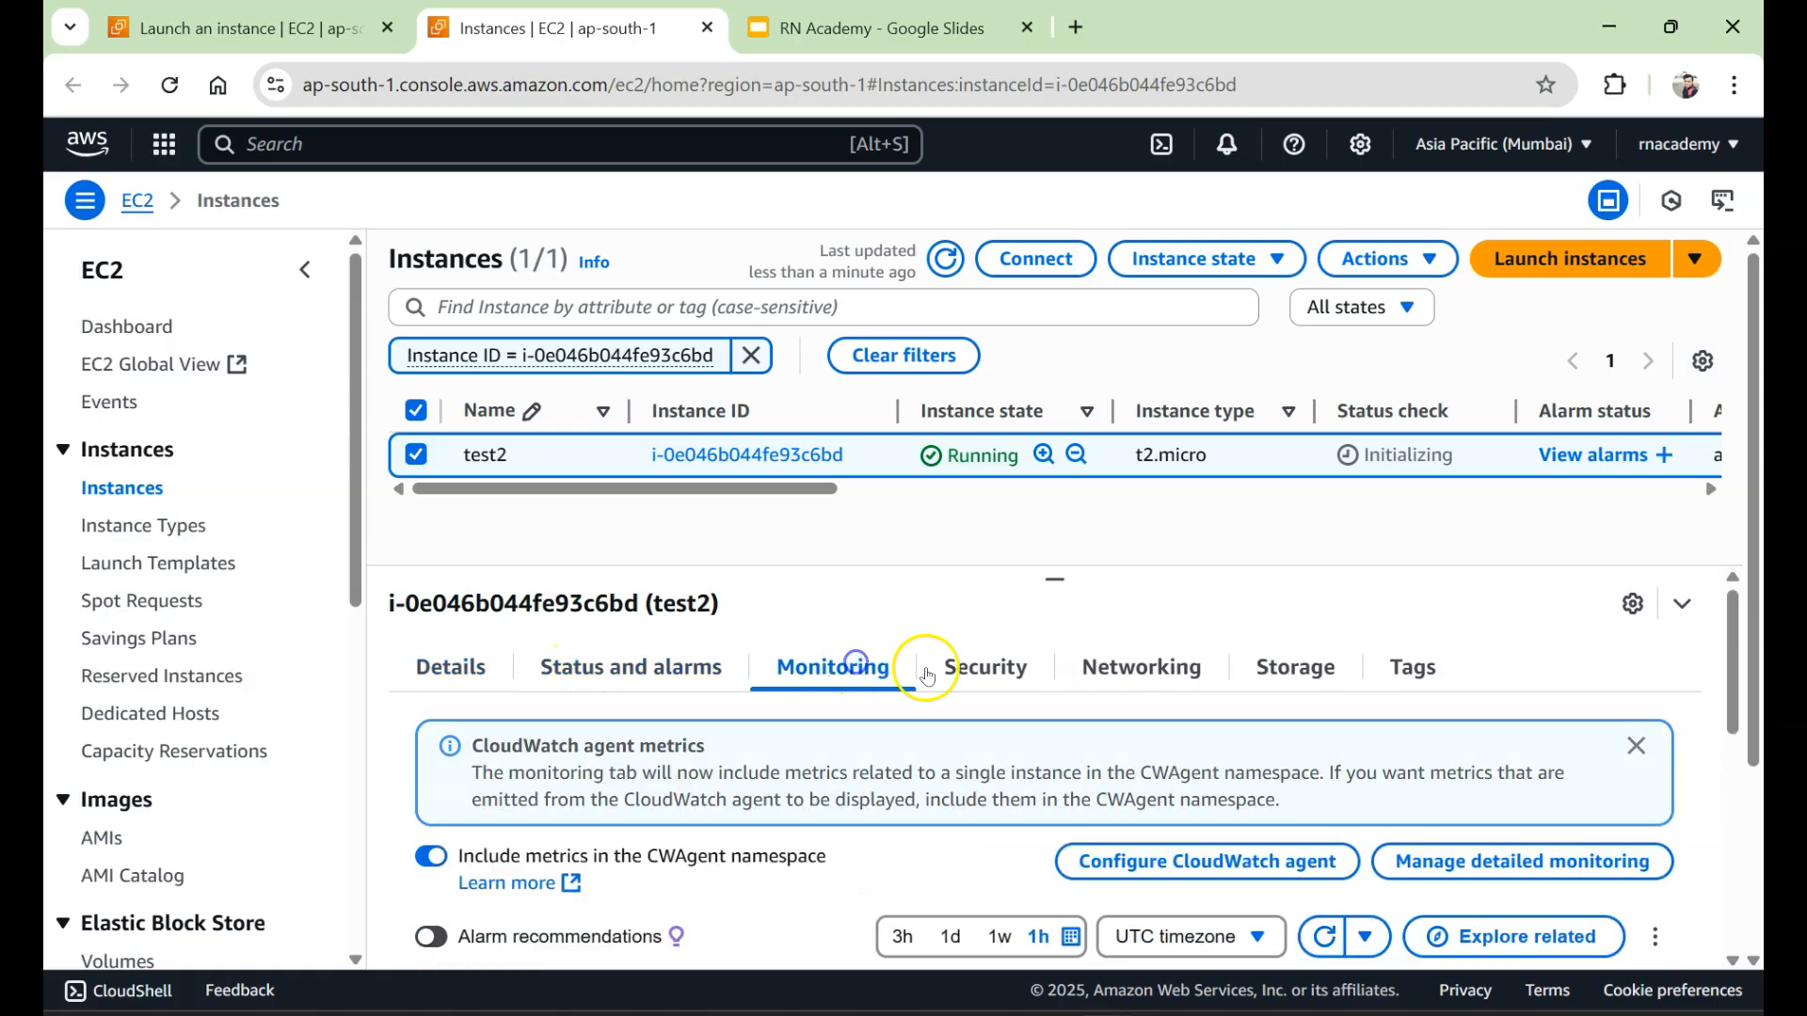
left_click(978, 668)
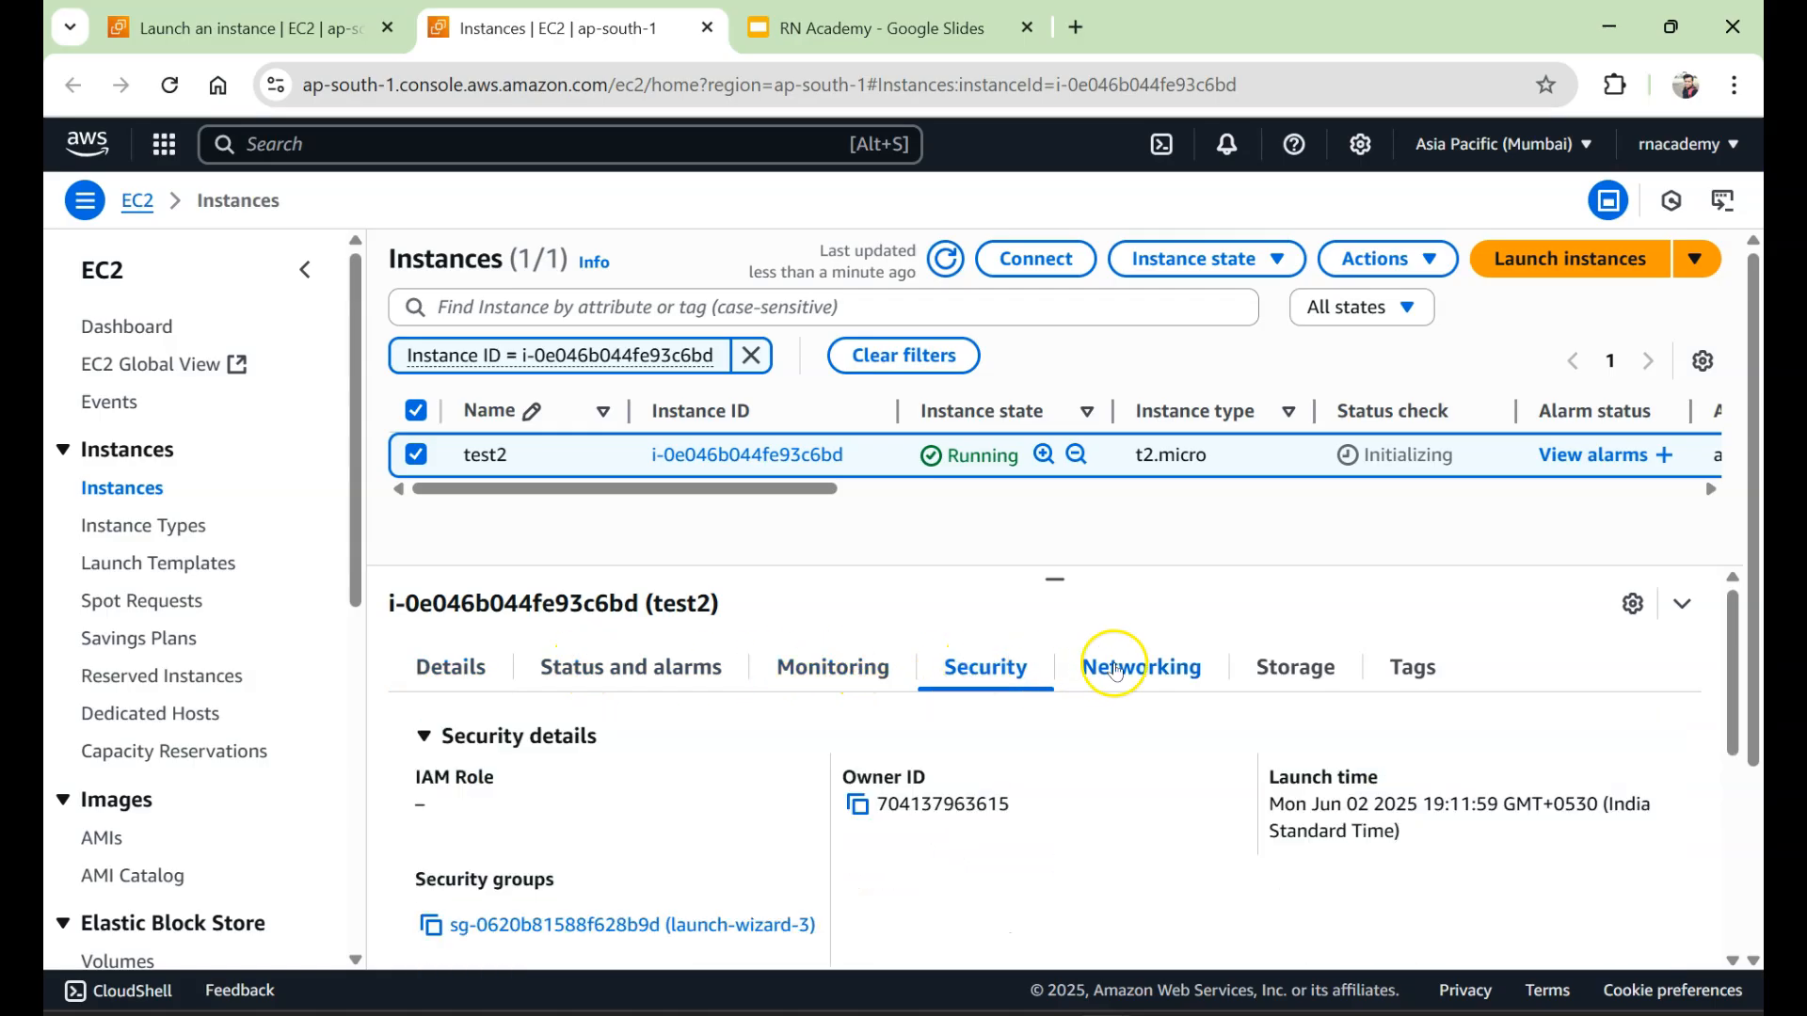
left_click(1149, 668)
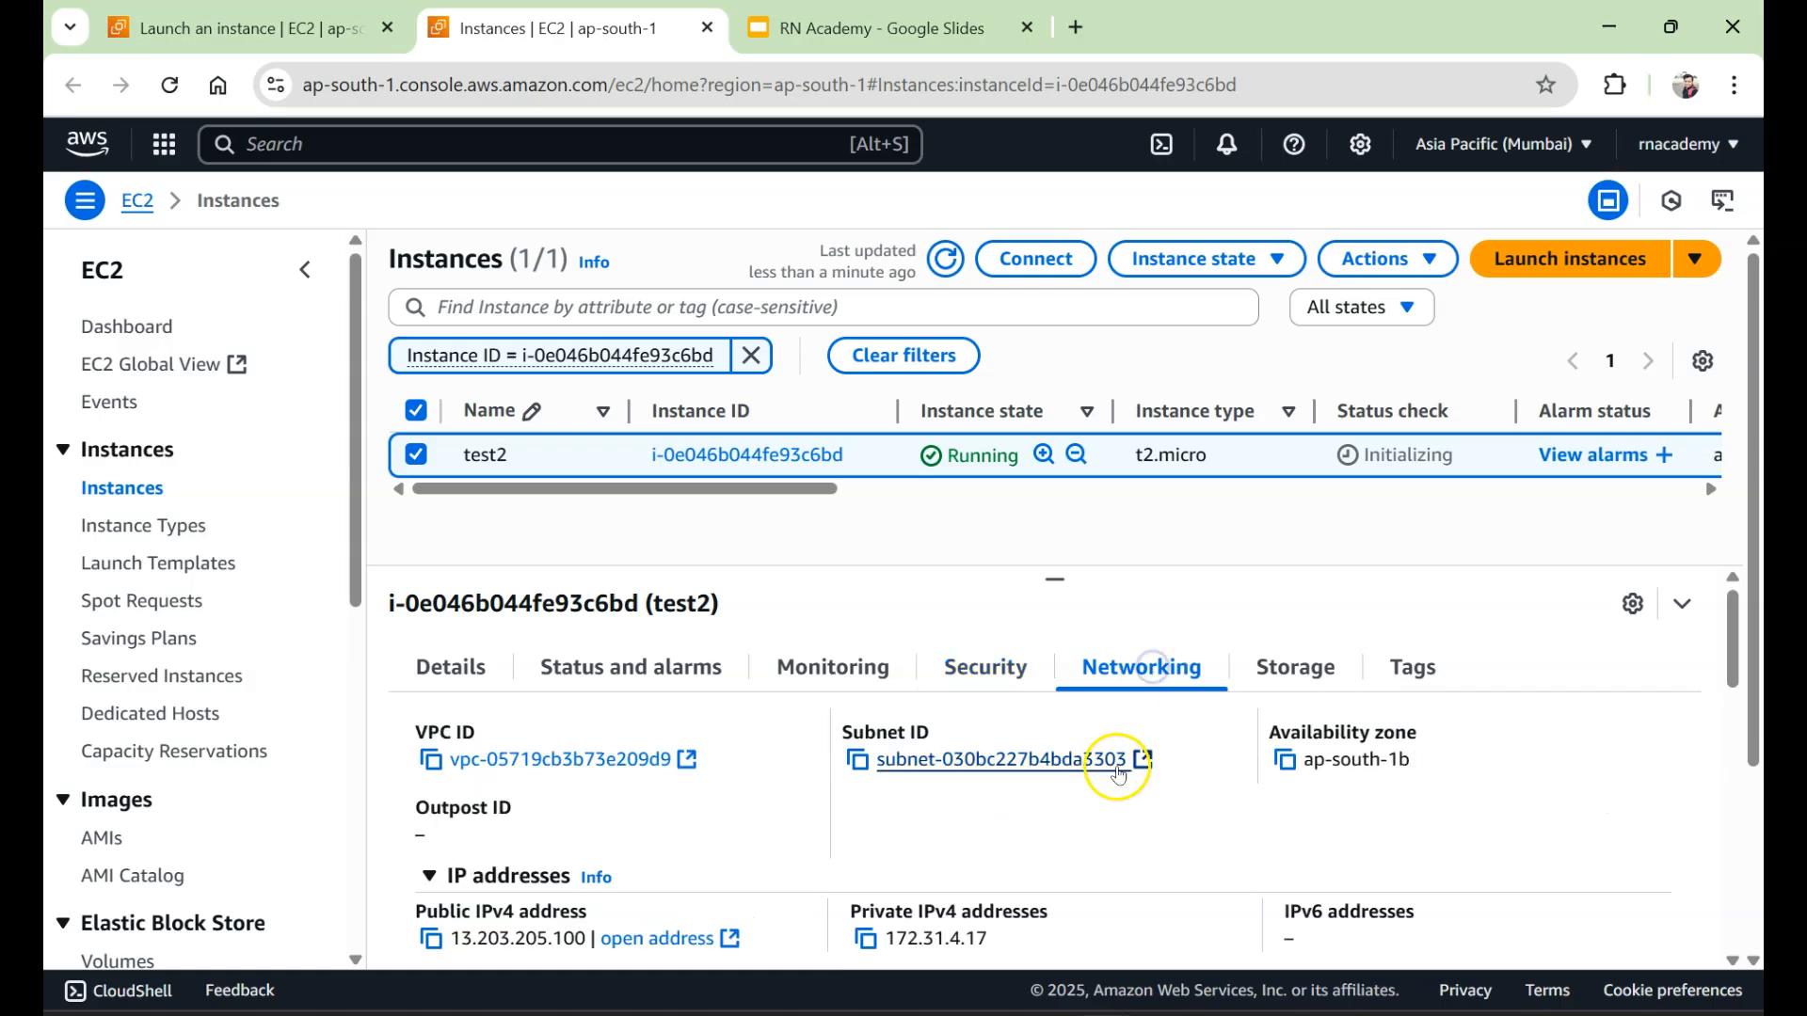
scroll(1130, 767, "down", 3)
scroll(1169, 758, "up", 3)
left_click(1303, 668)
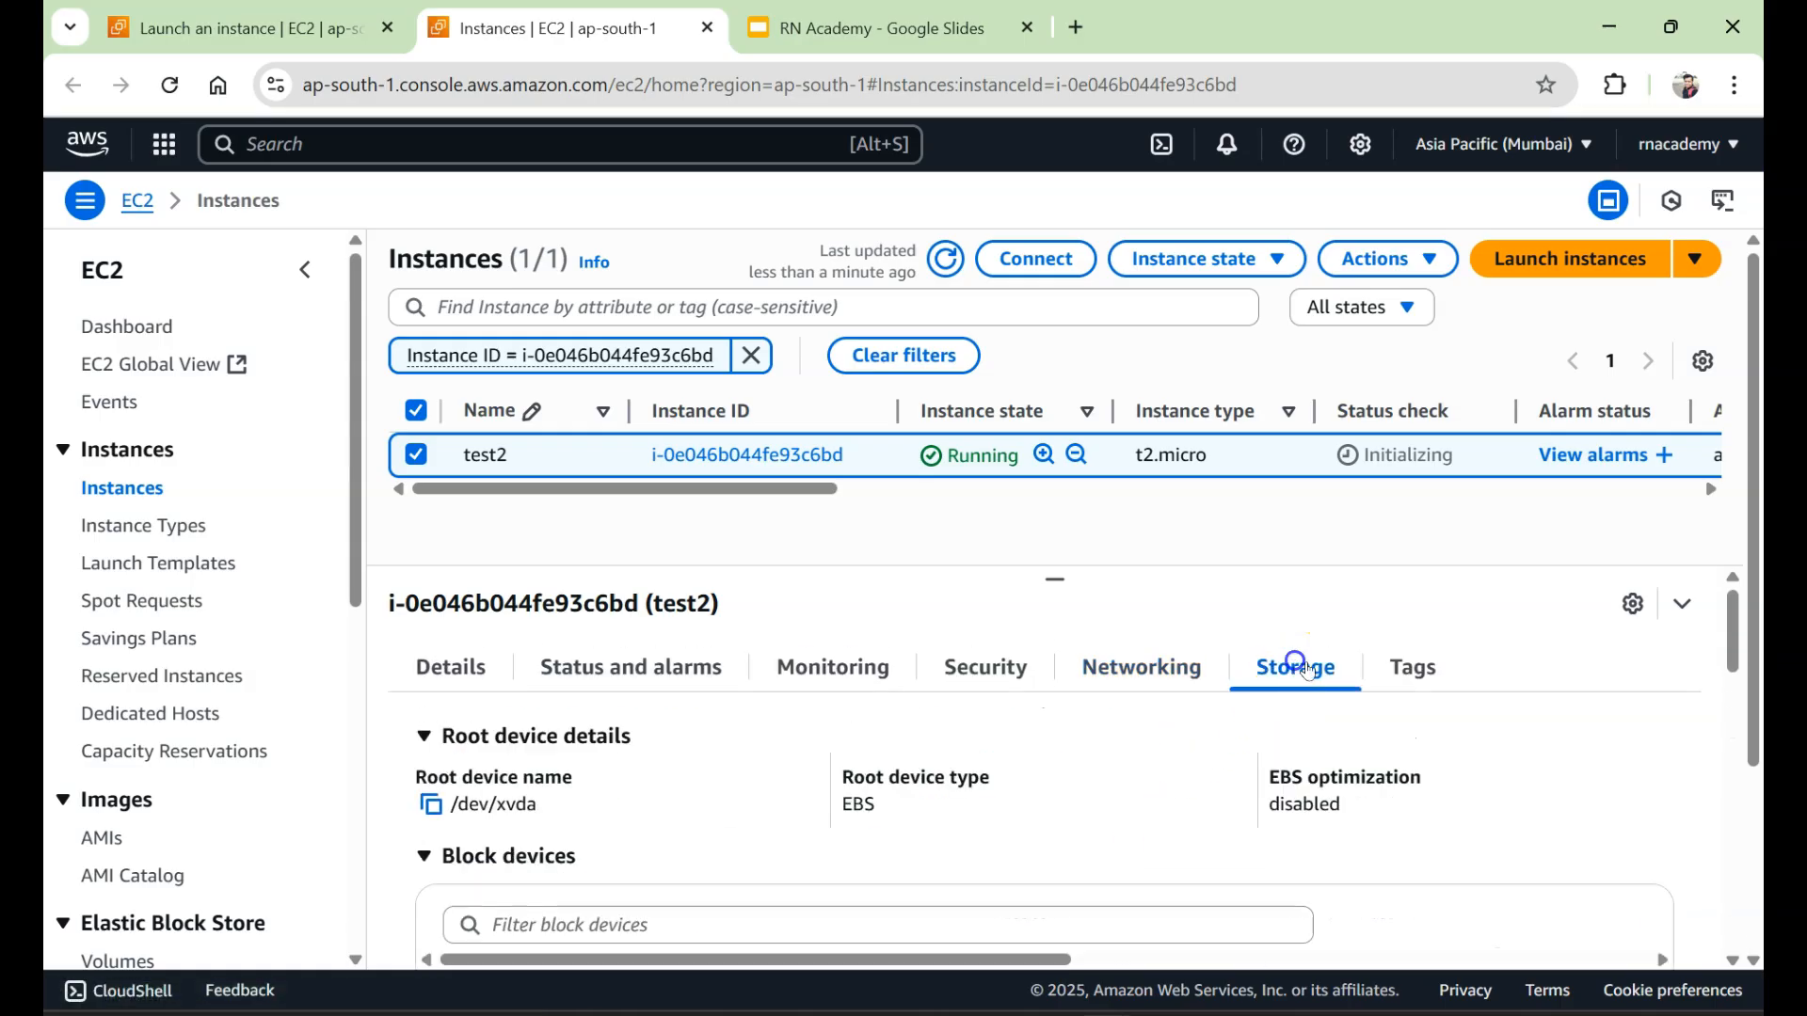
scroll(1308, 778, "down", 3)
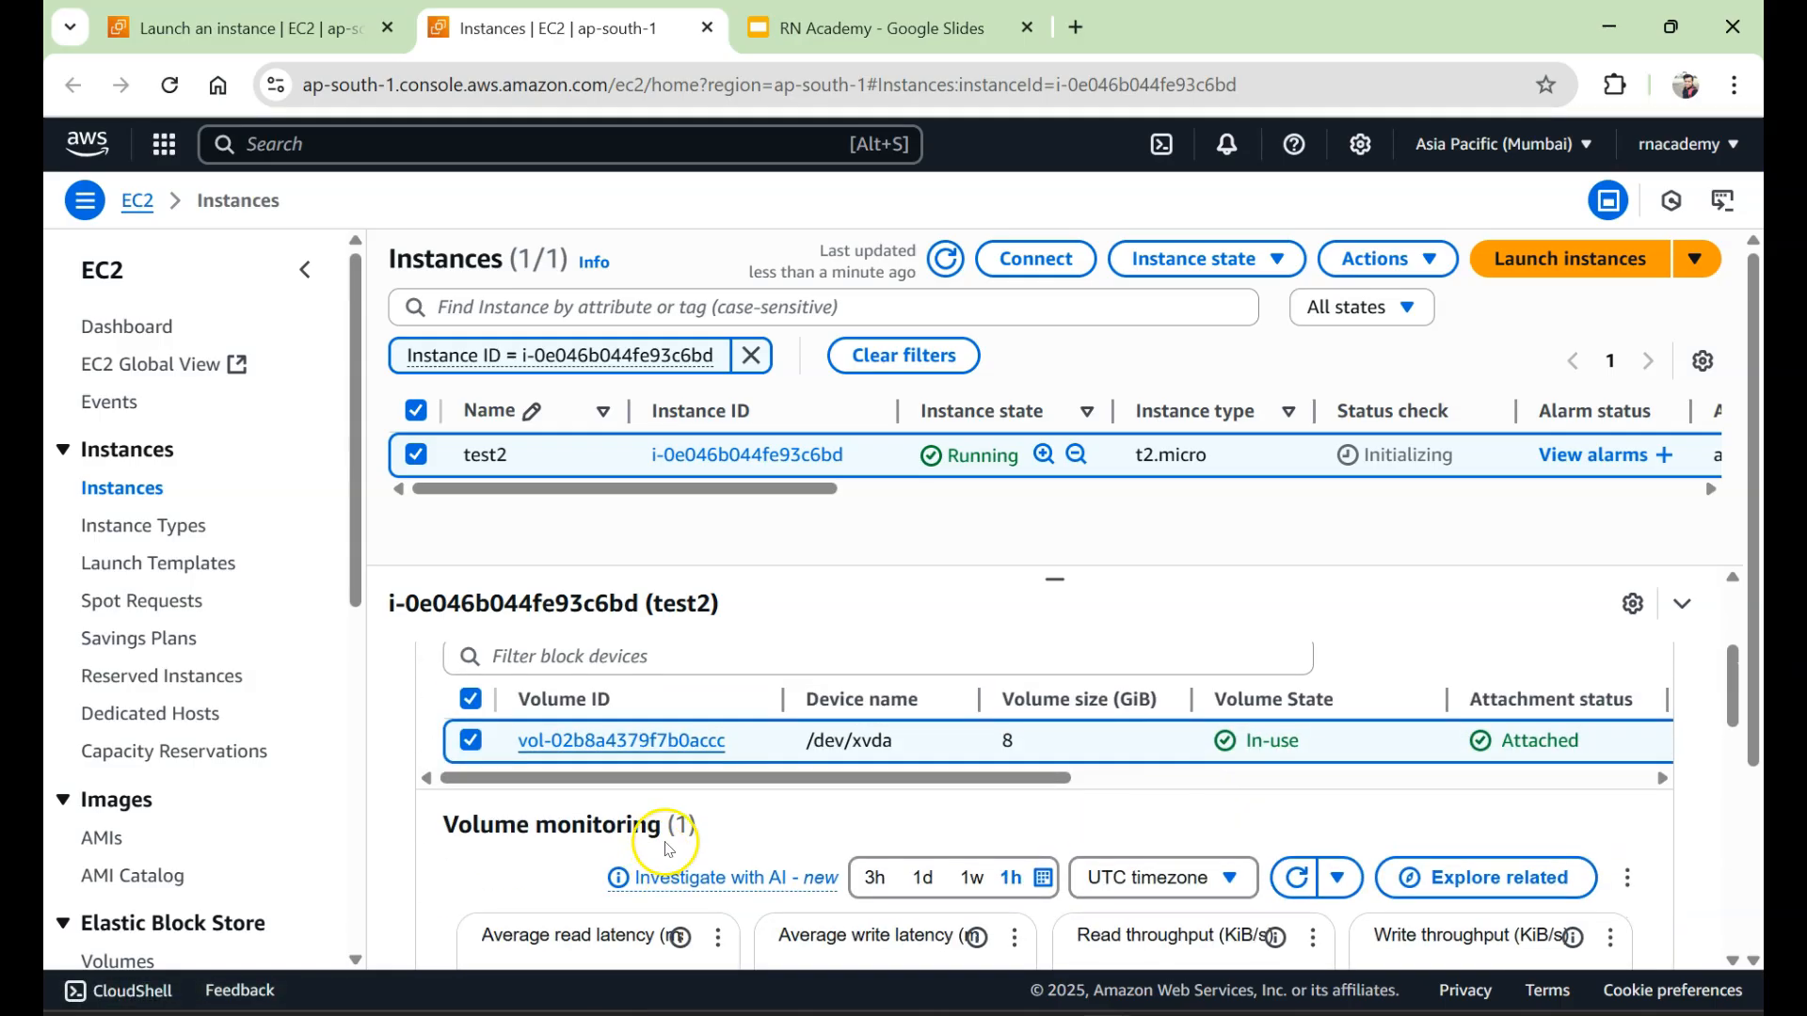
scroll(1057, 710, "up", 3)
left_click(1416, 666)
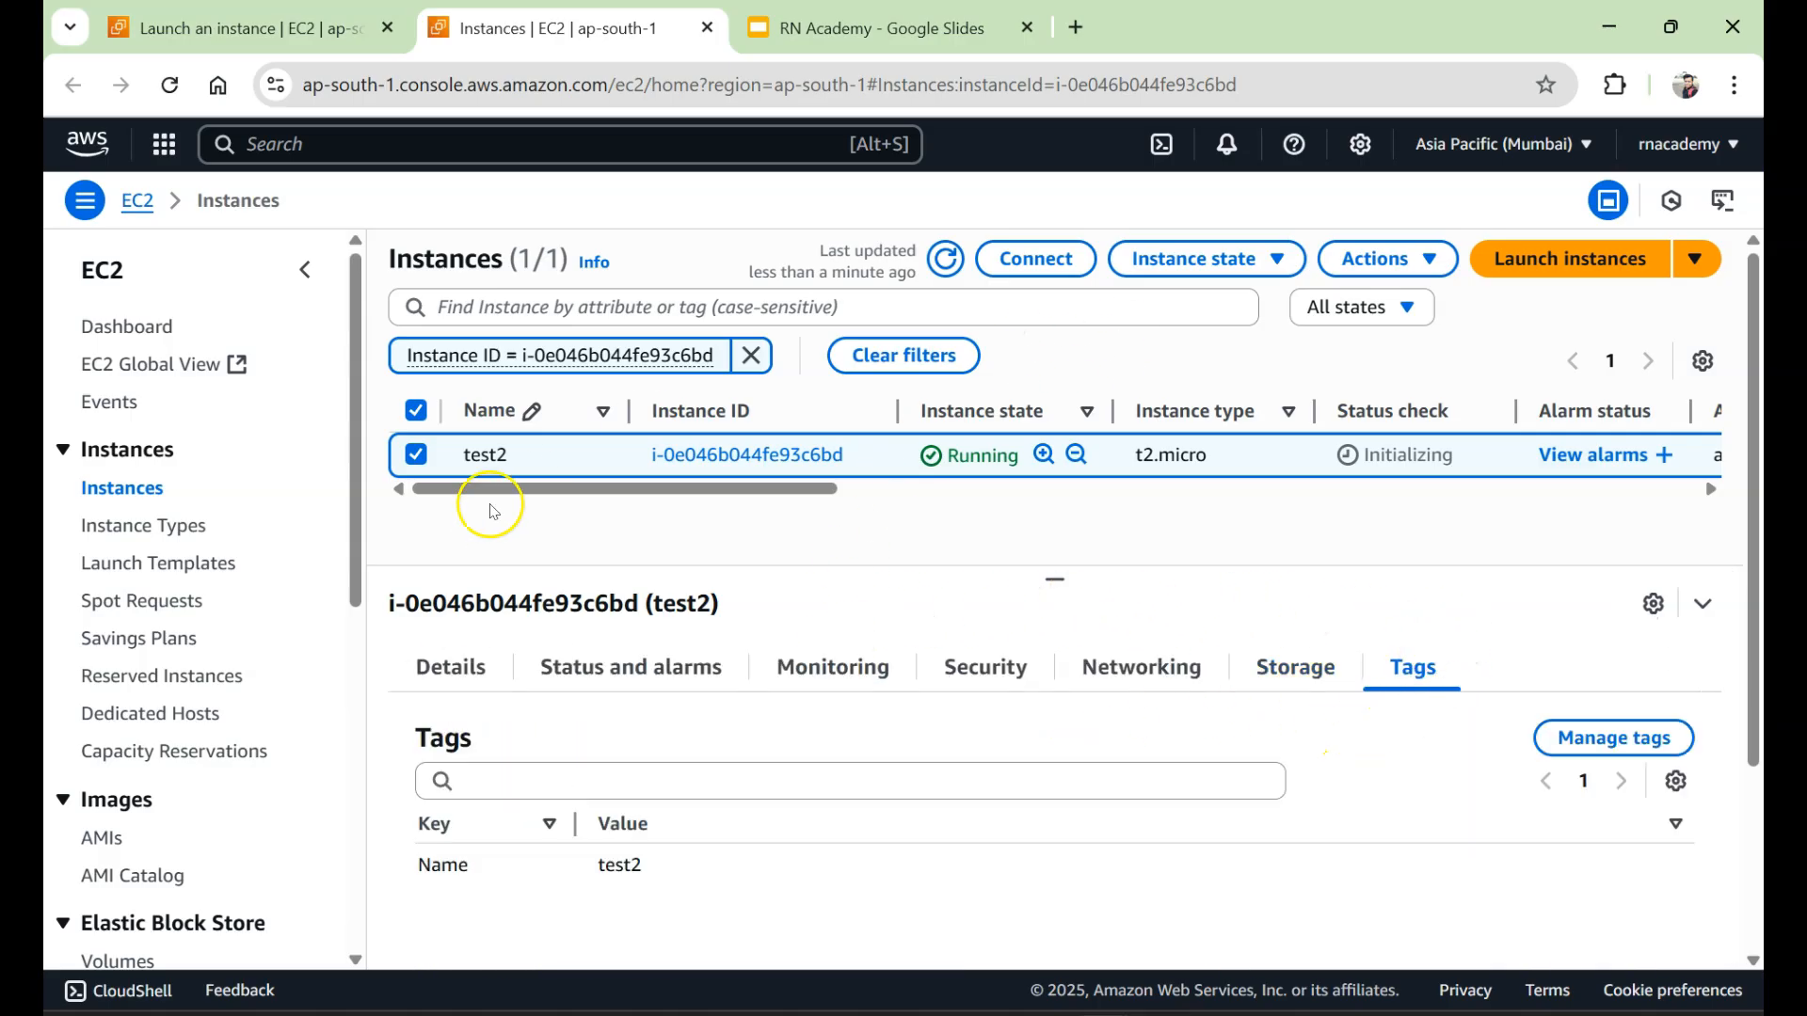
Connect to test2 through EC2 Instance Connect using its public IPv4 address and the username ec2-user.
left_click(1031, 257)
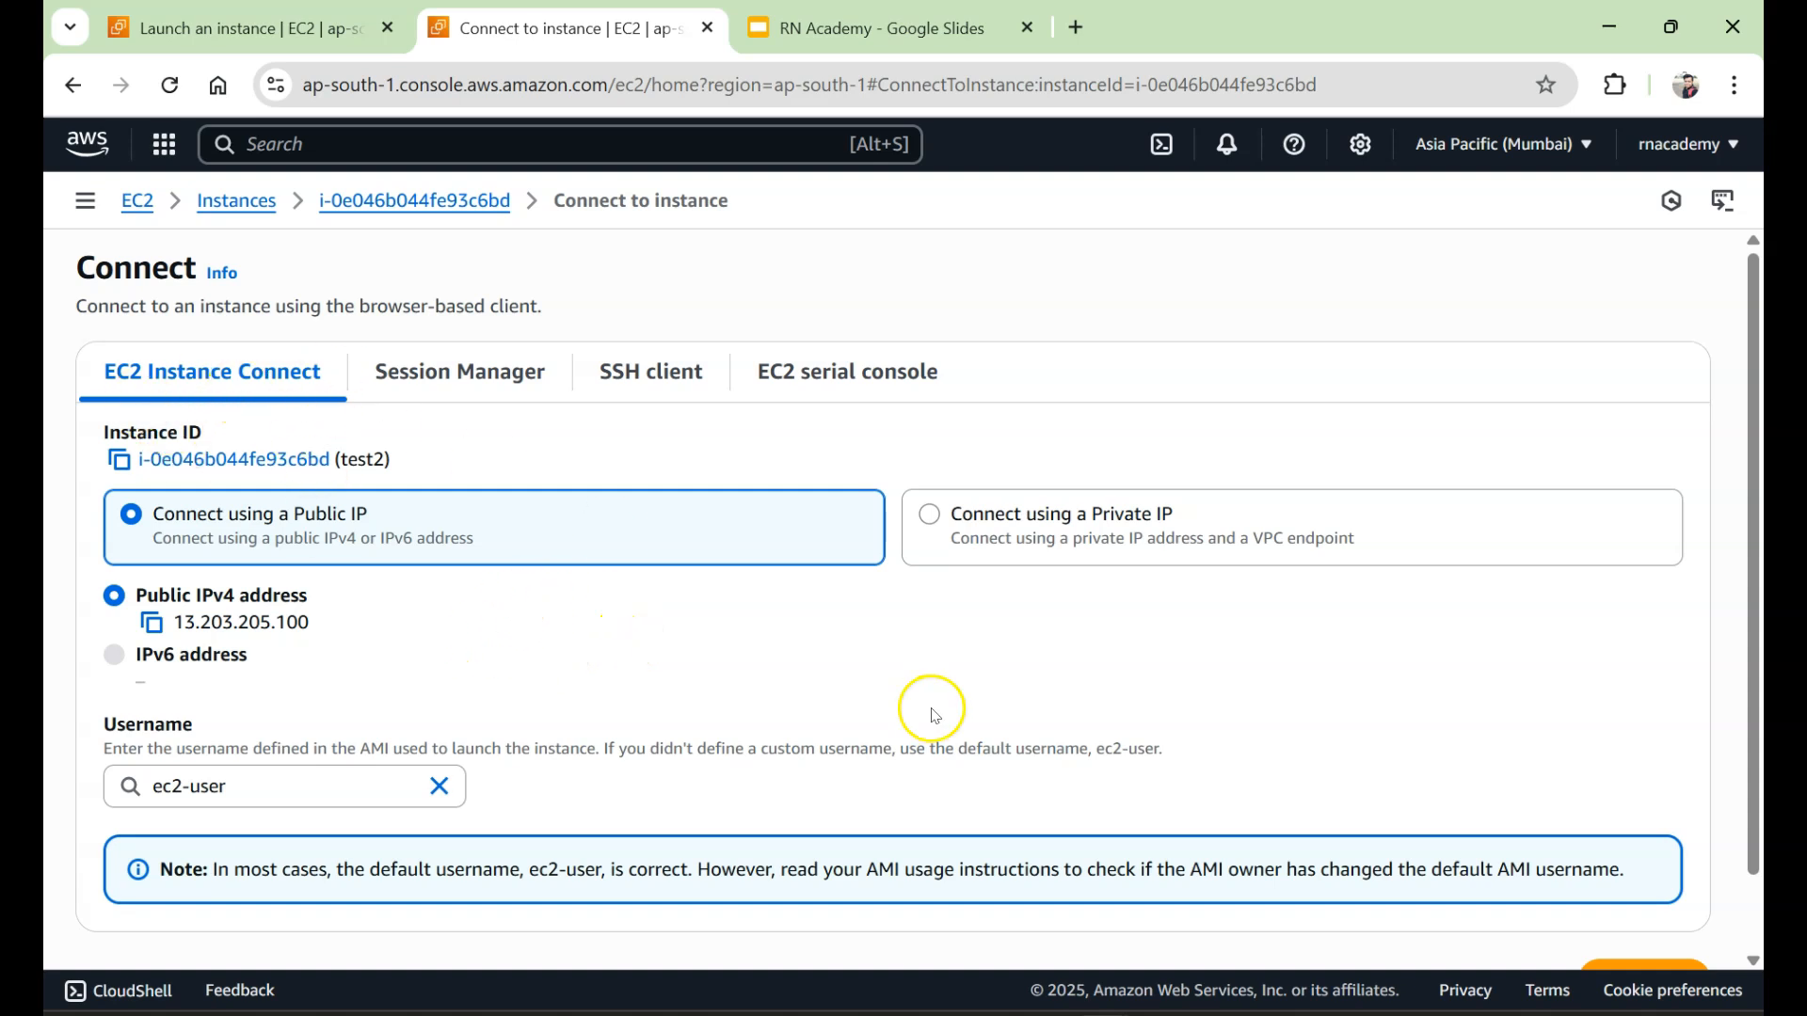
scroll(928, 709, "down", 1)
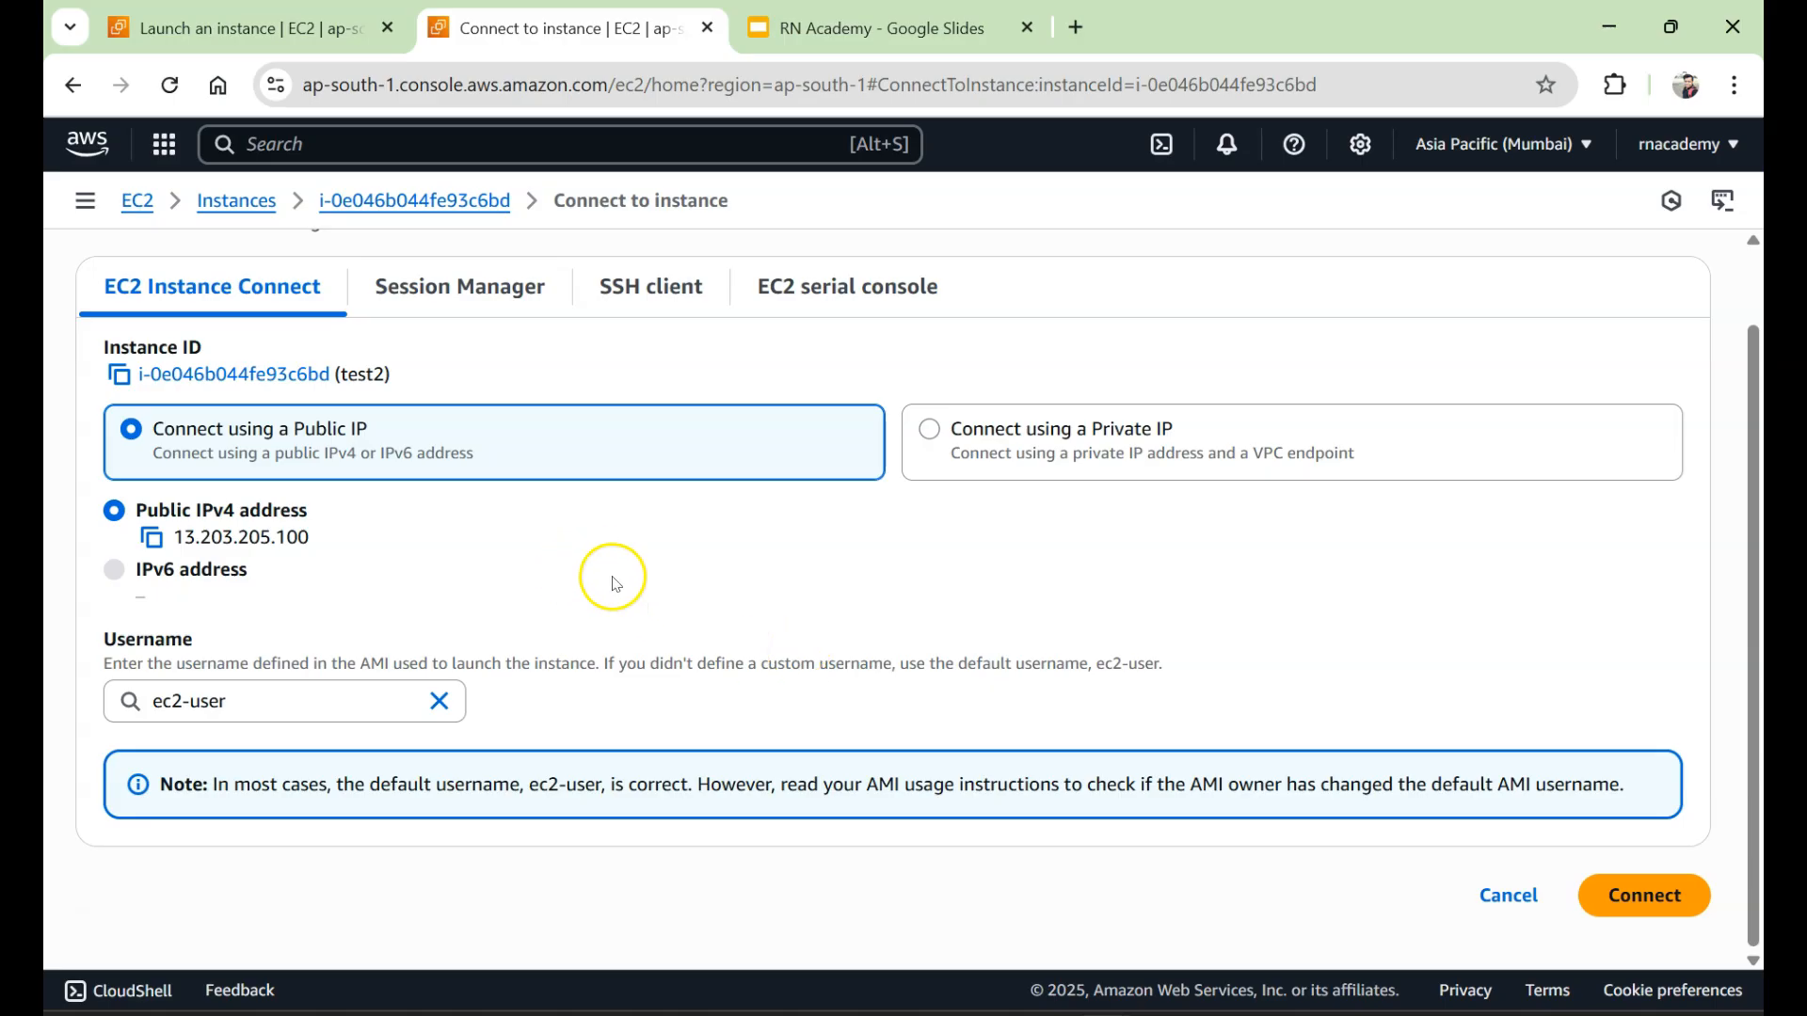
left_click(1656, 899)
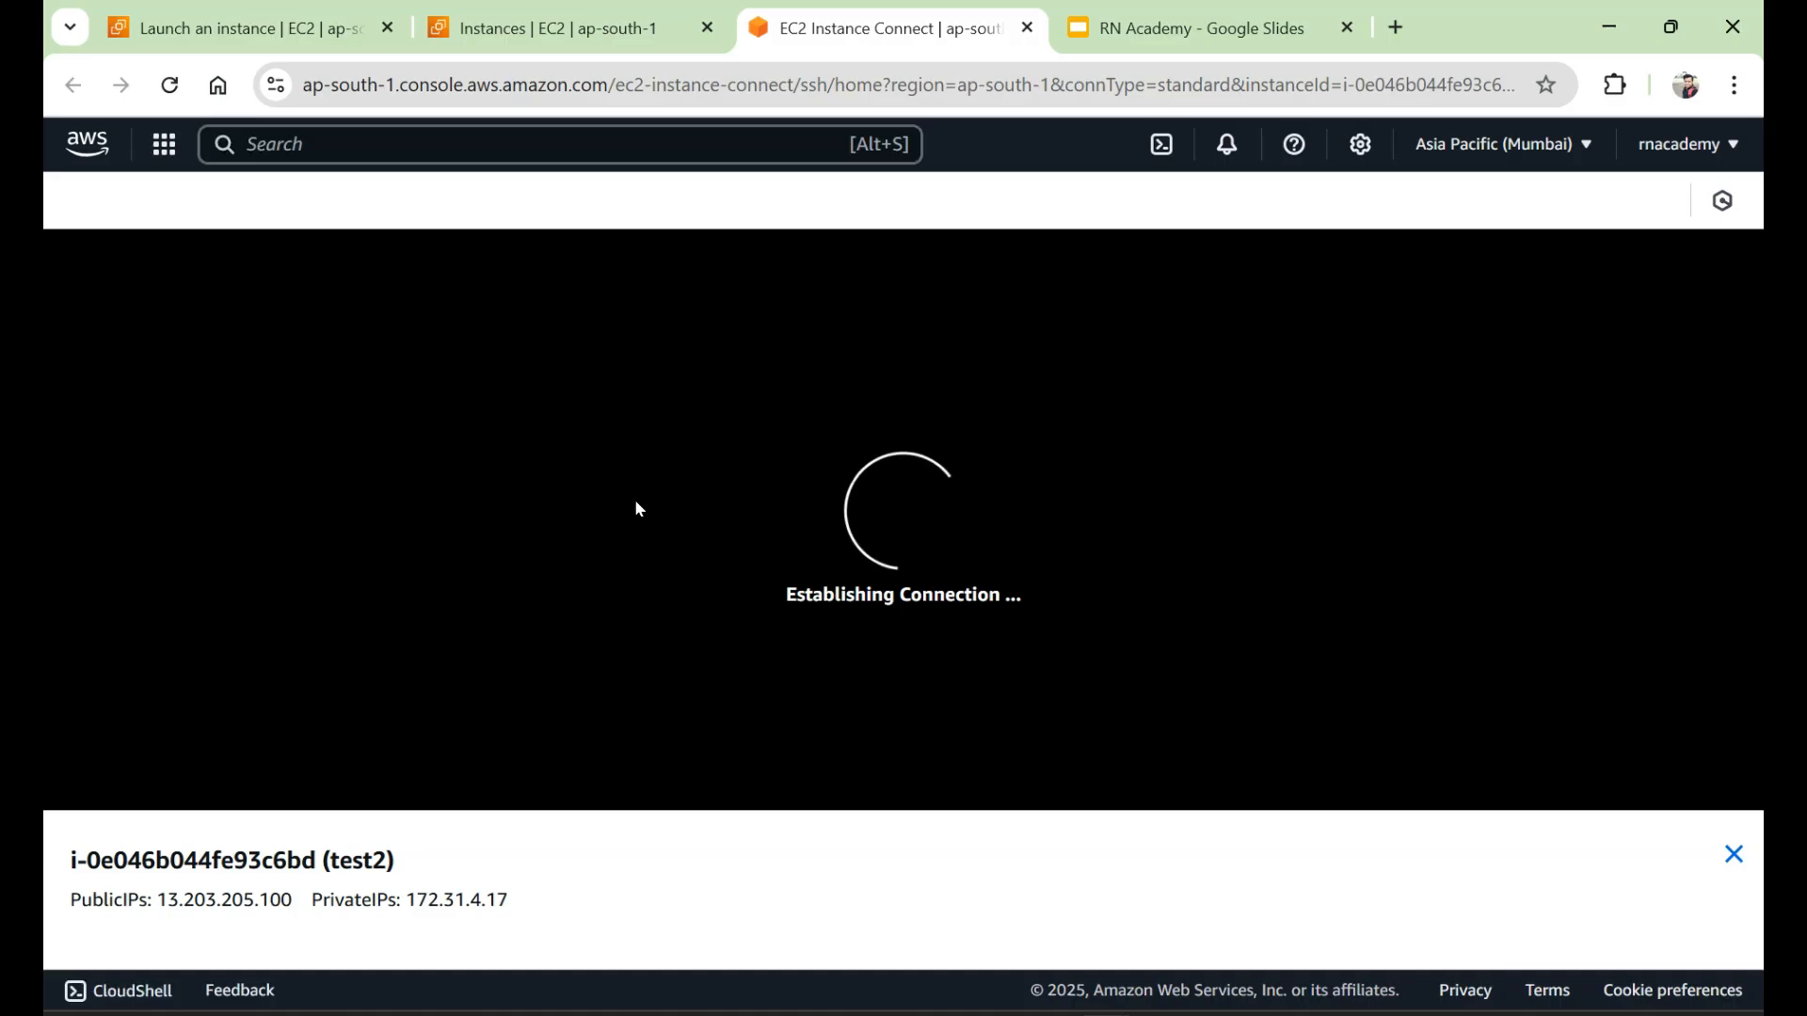
Close the instance information below the terminal and run pwd on the instance.
left_click(1736, 855)
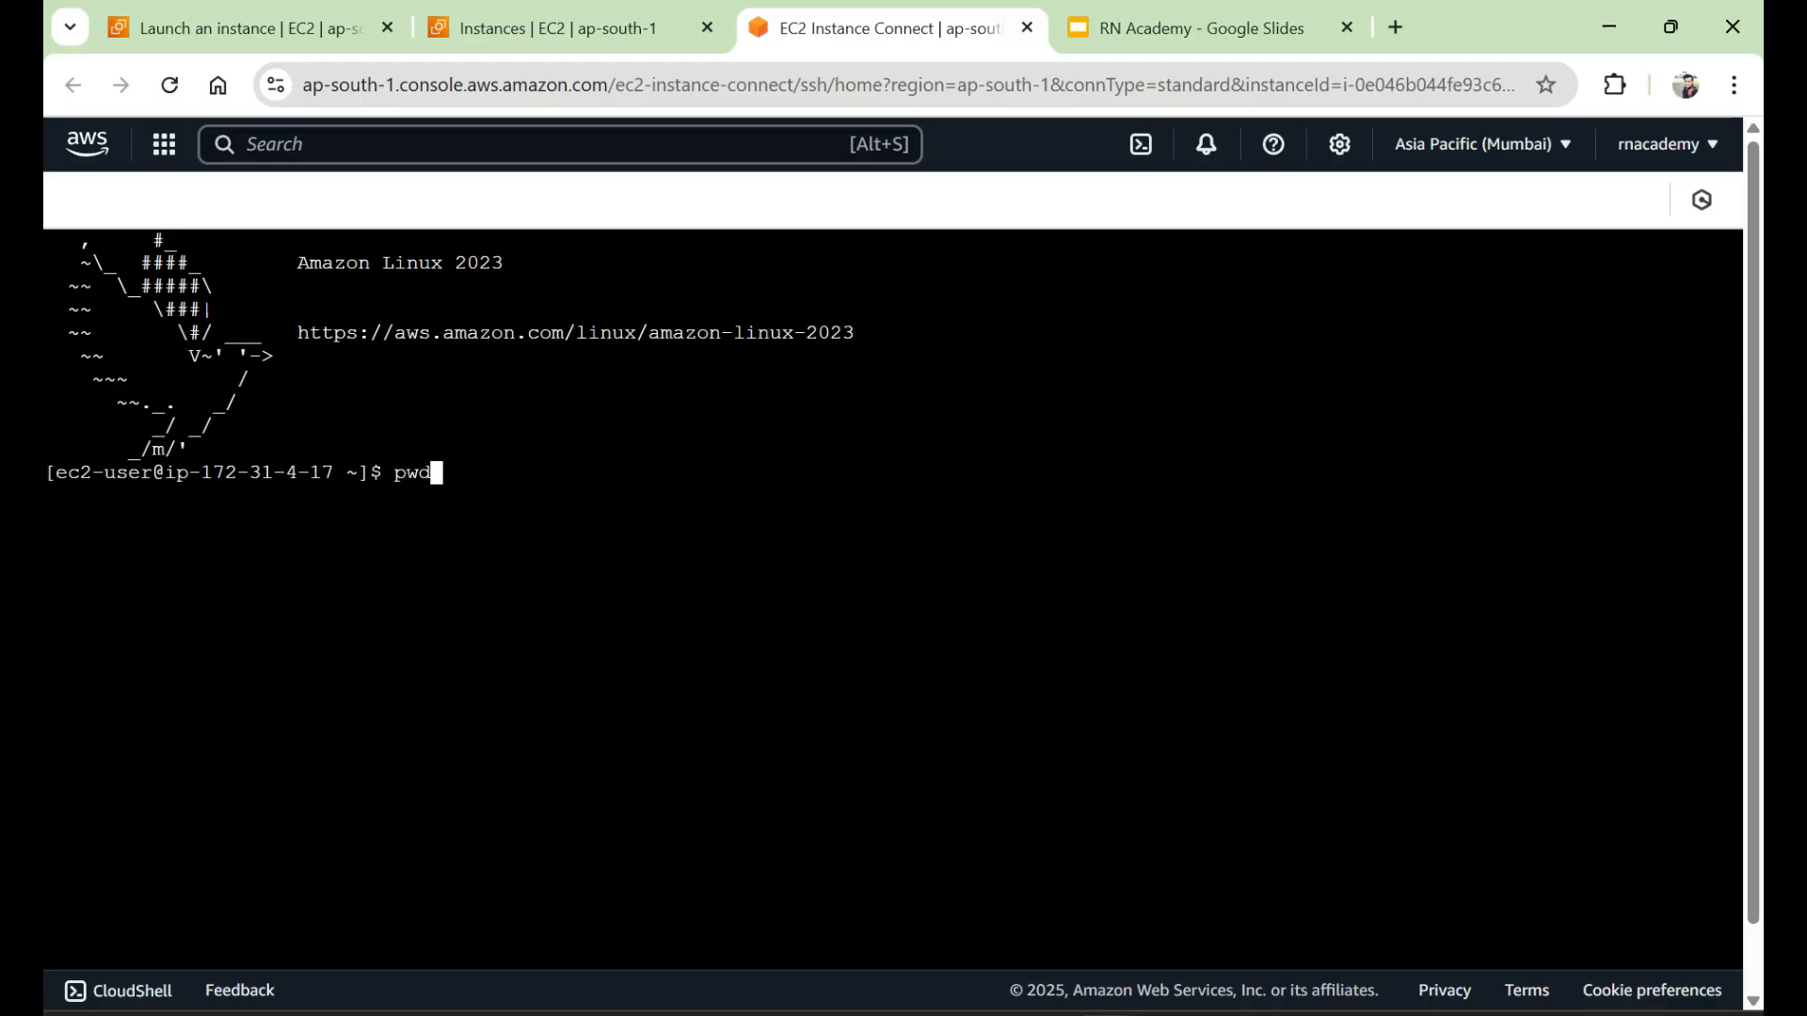
key("Return")
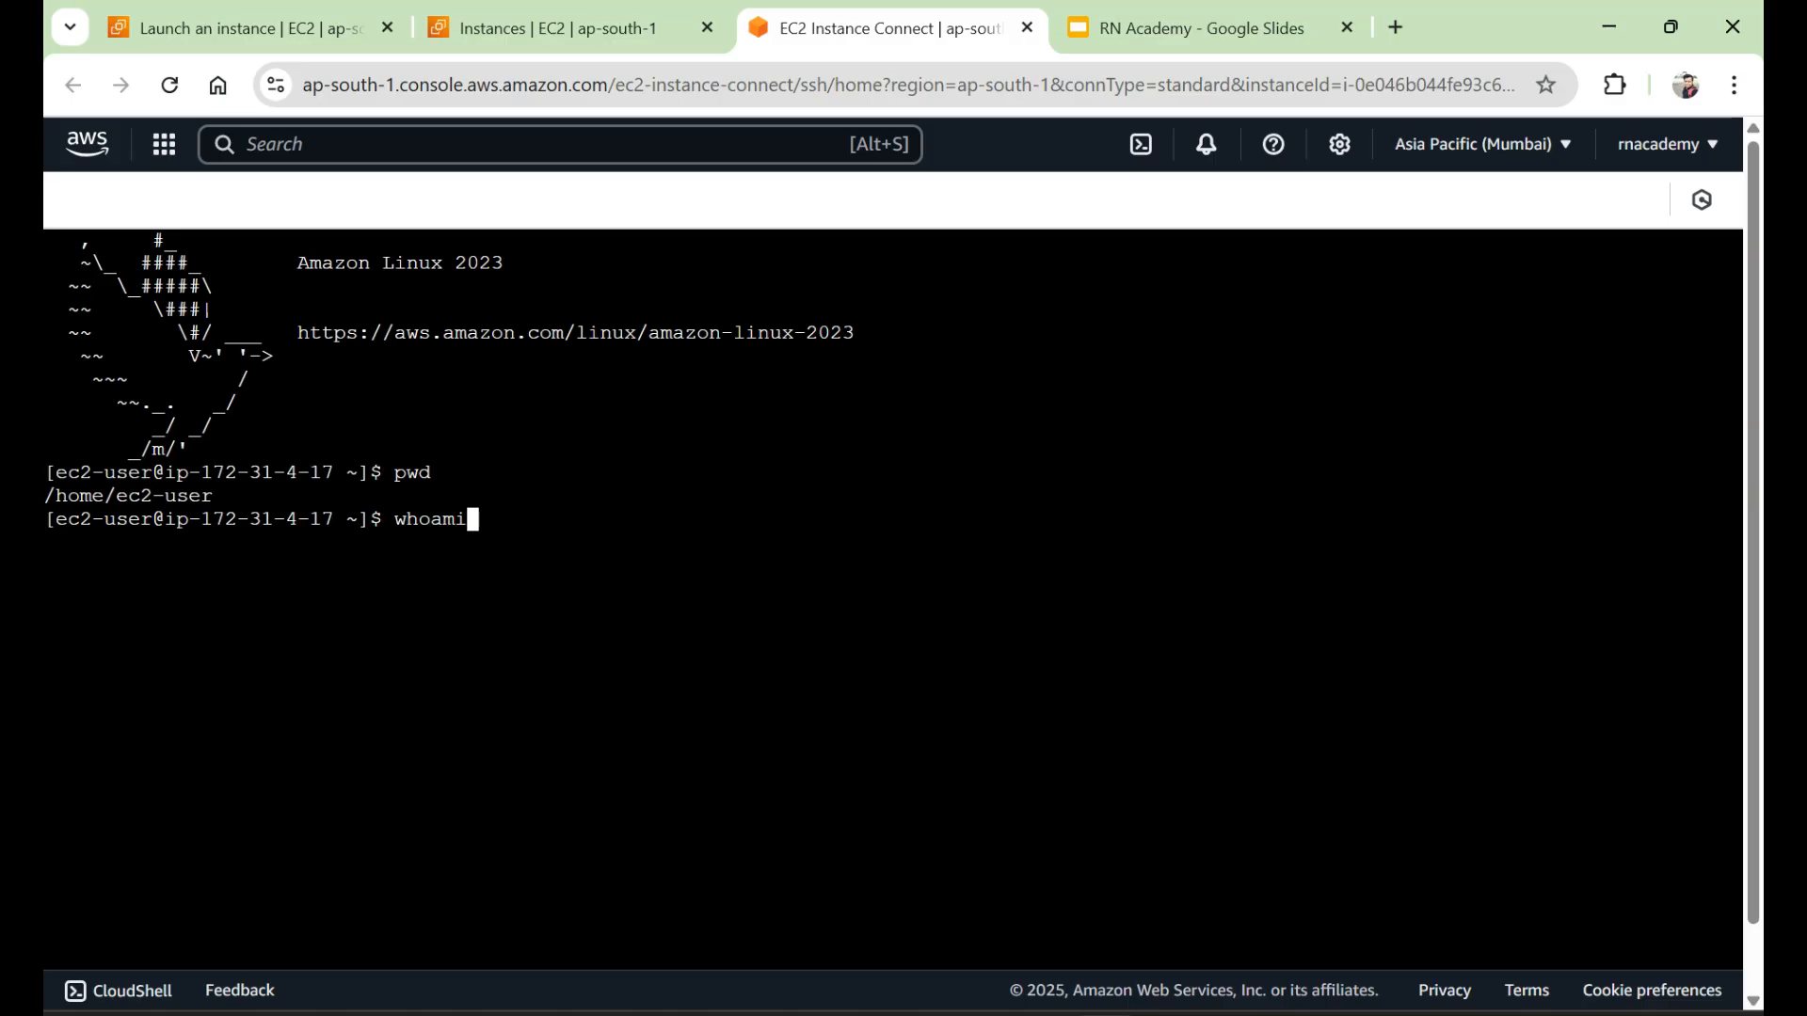
Run whoami and ls in the instance's terminal.
key("Return")
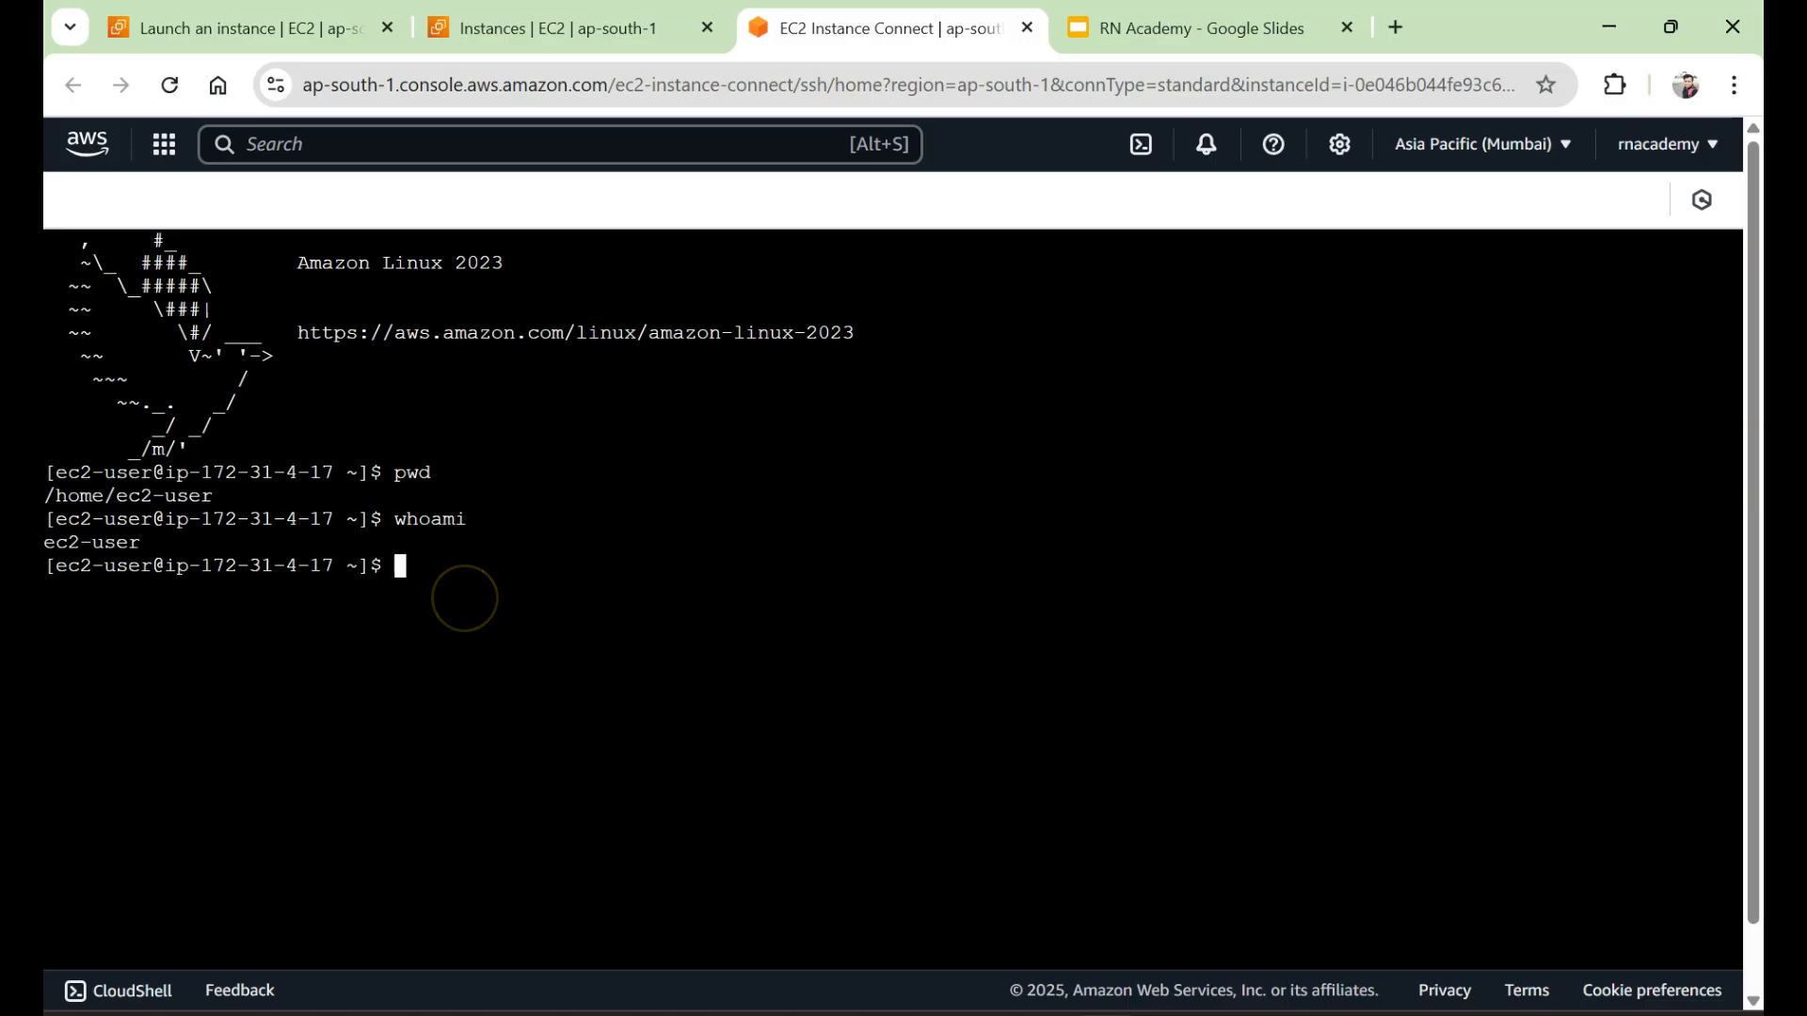
type("ls")
key("Return")
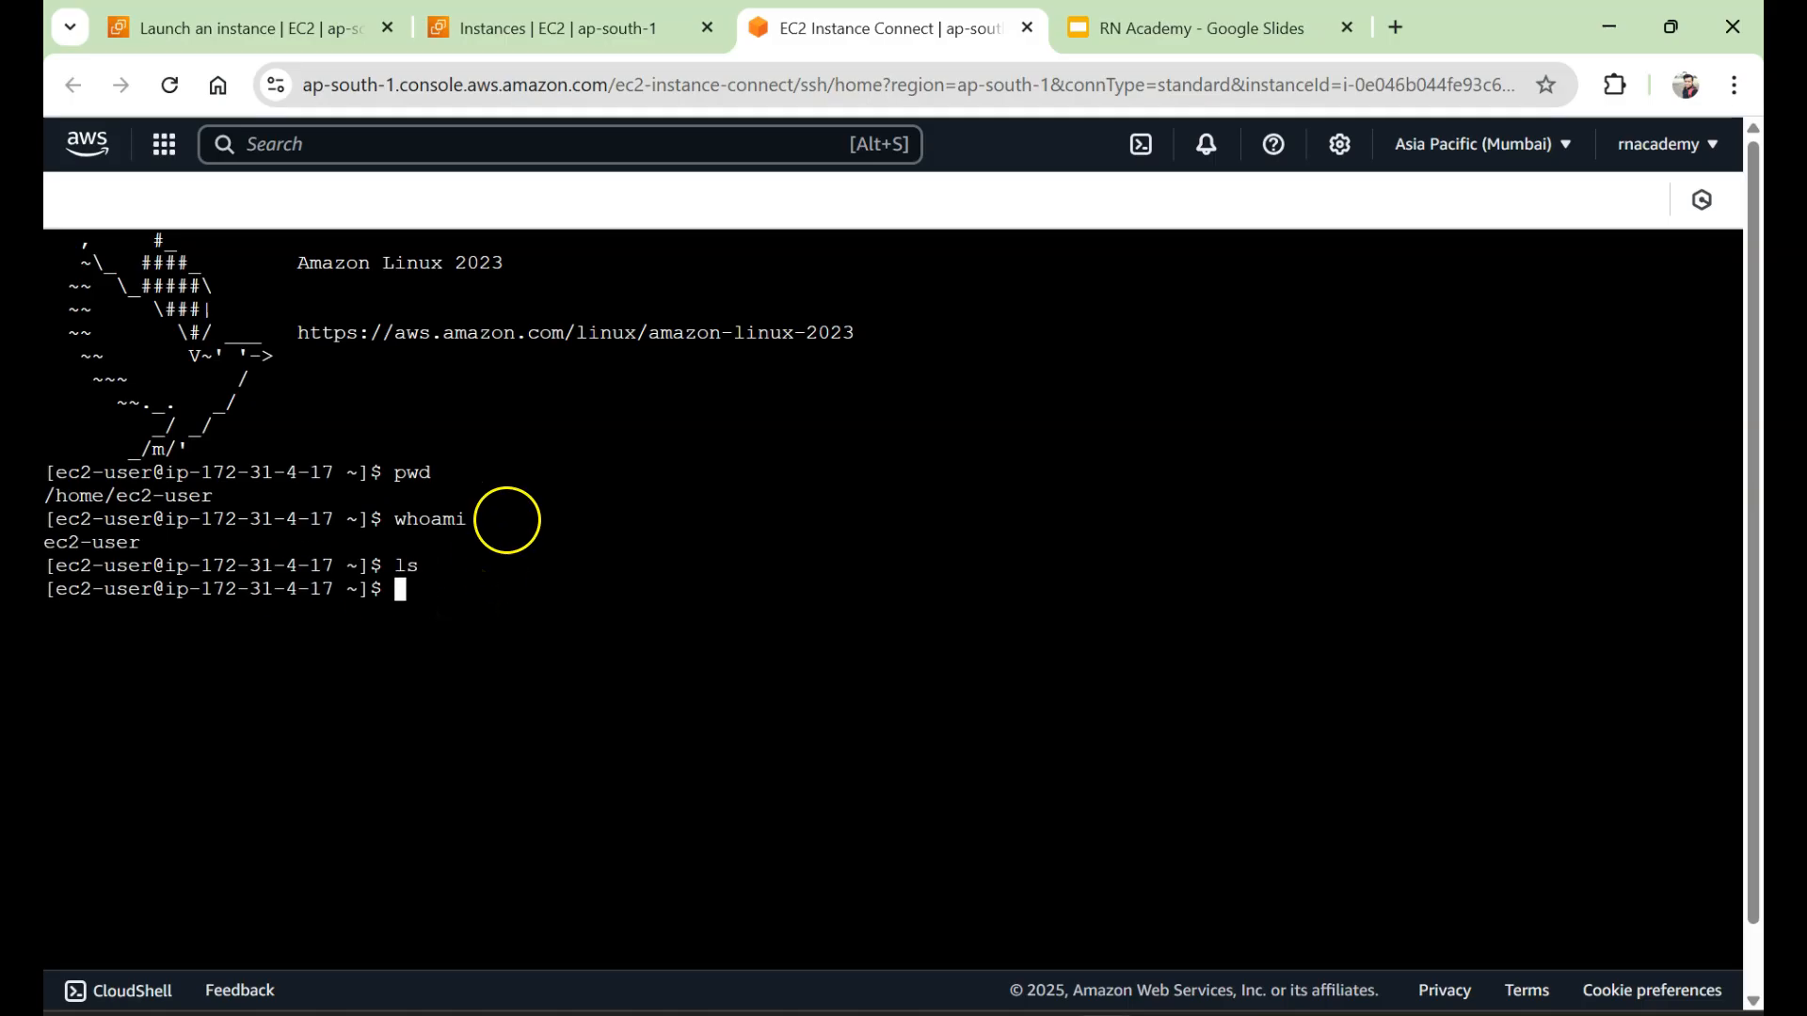
Return to the EC2 instances list and stop the test2 instance.
left_click(561, 50)
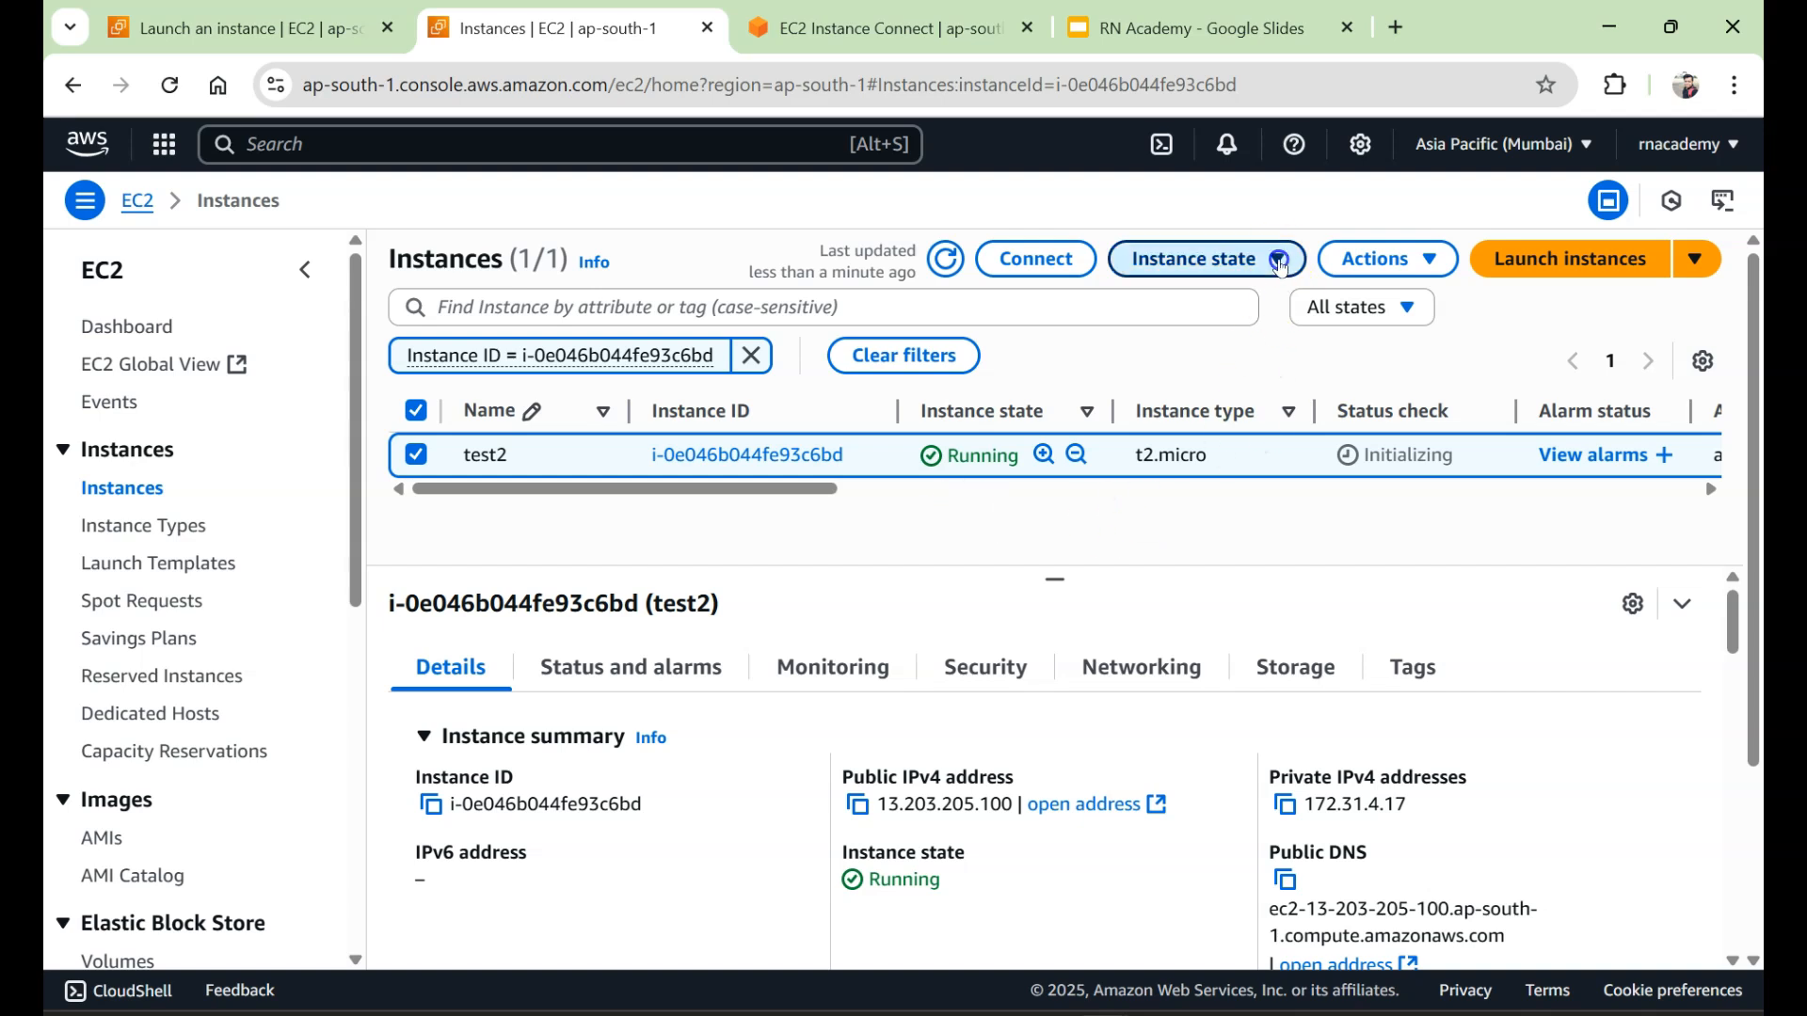
left_click(1253, 273)
left_click(1249, 306)
left_click(1532, 793)
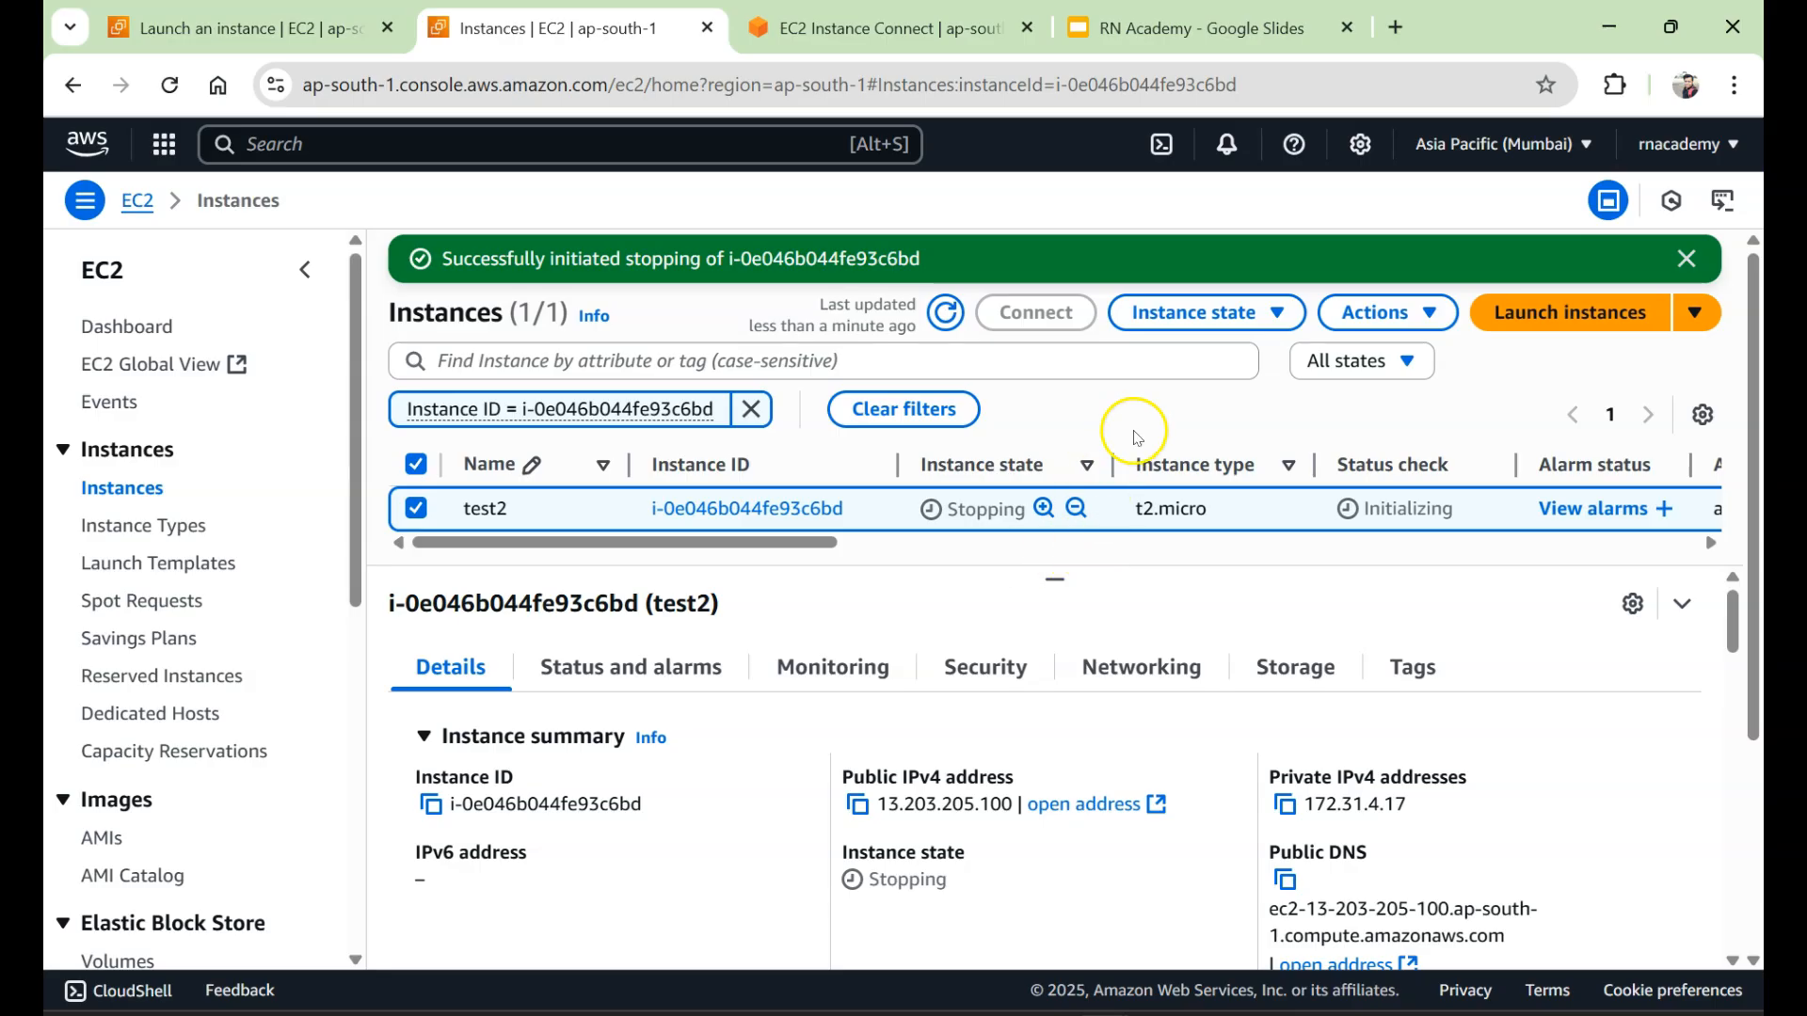
Terminate the test2 instance and confirm its deletion.
left_click(1187, 315)
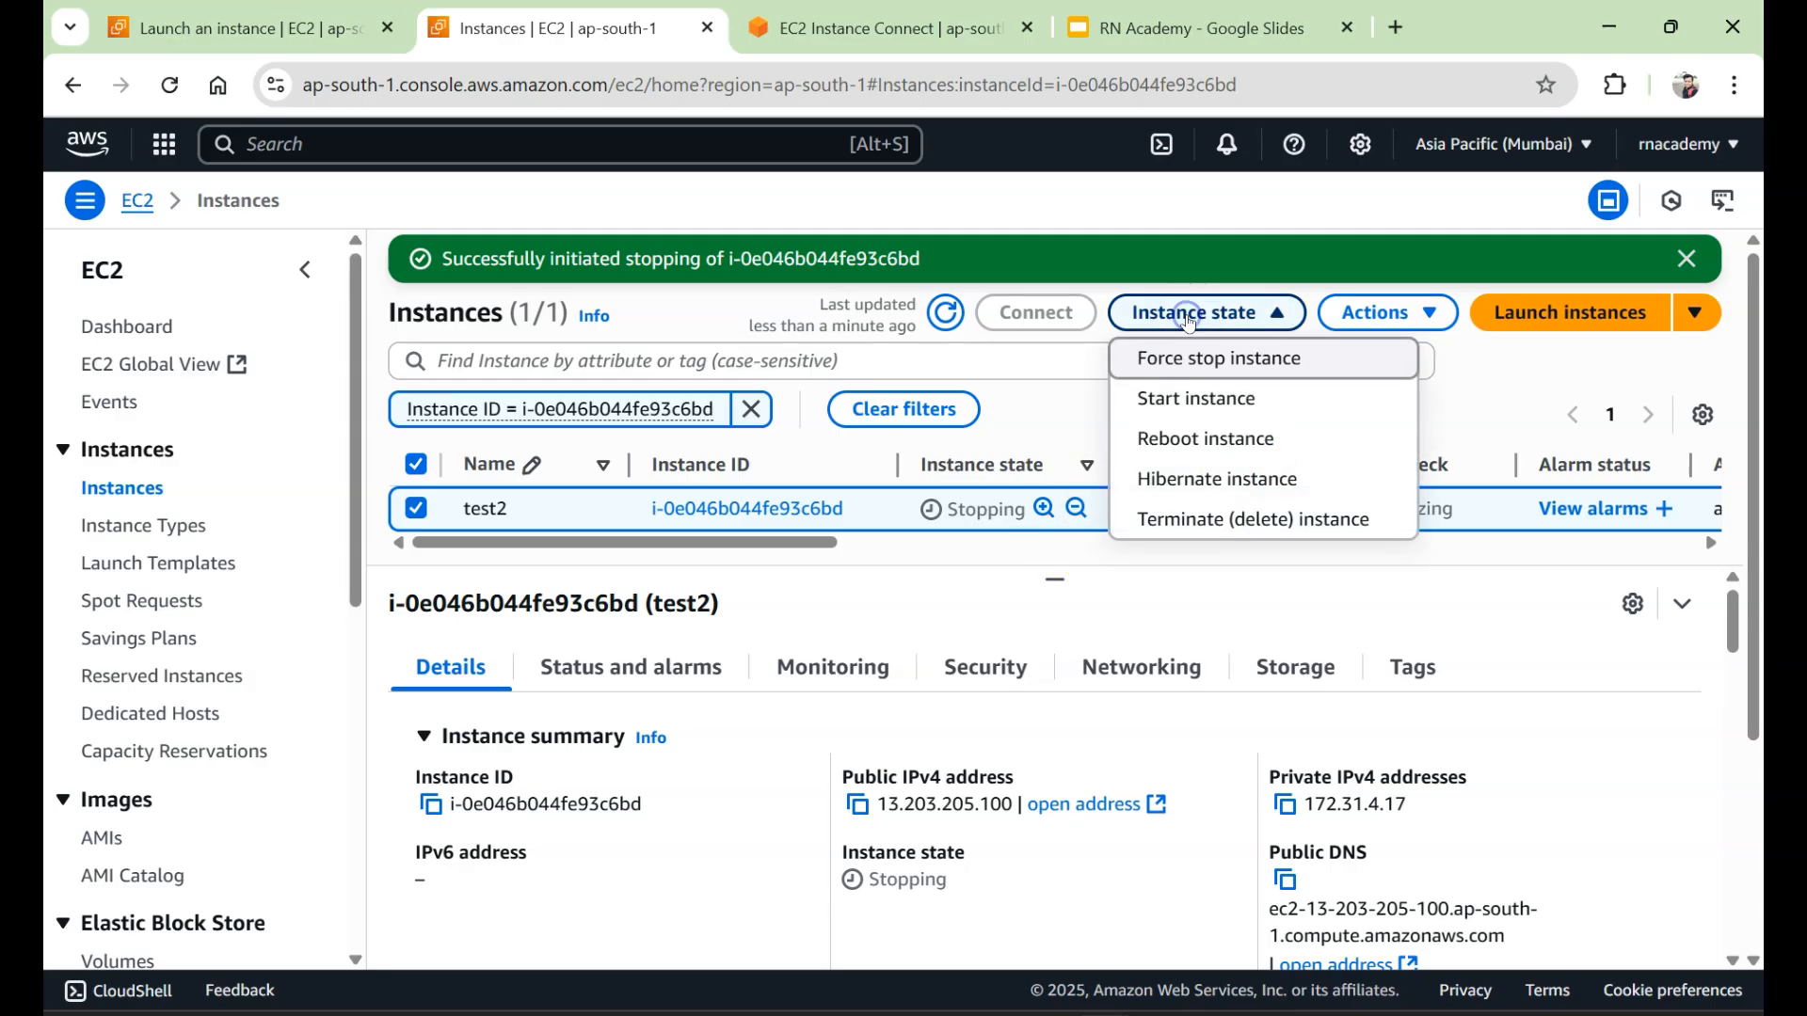
left_click(1203, 519)
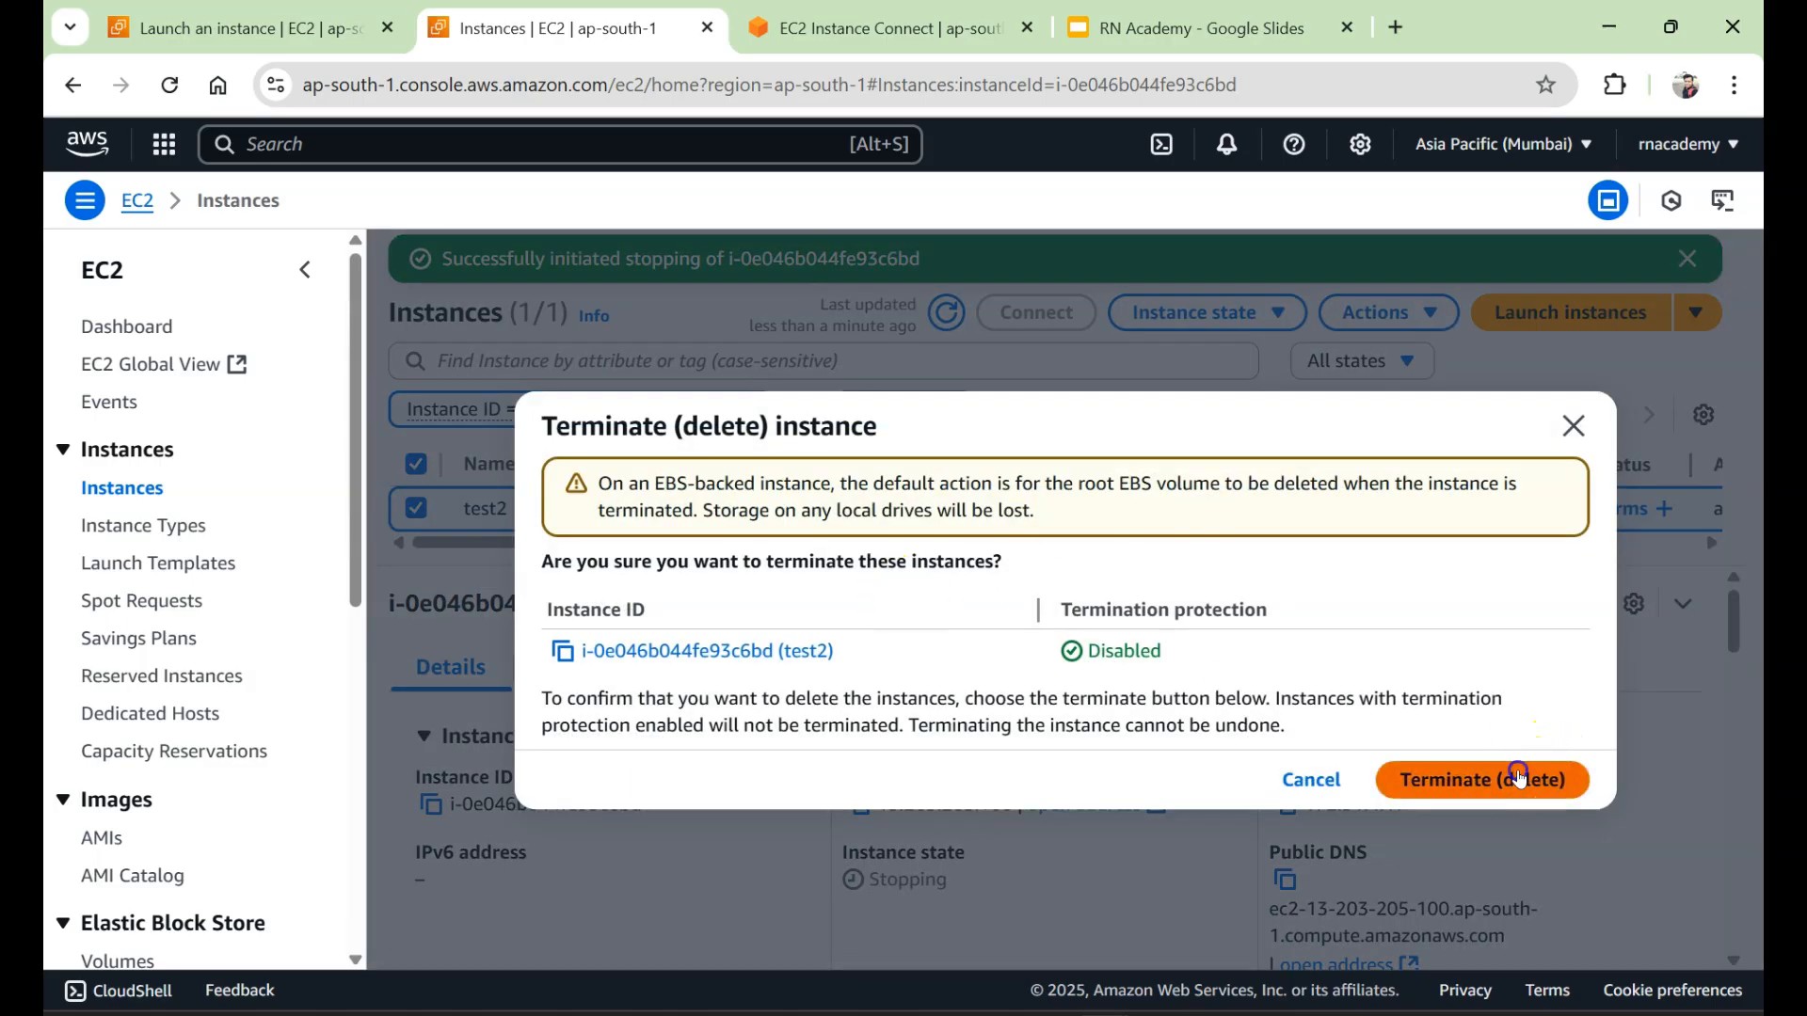
left_click(1520, 775)
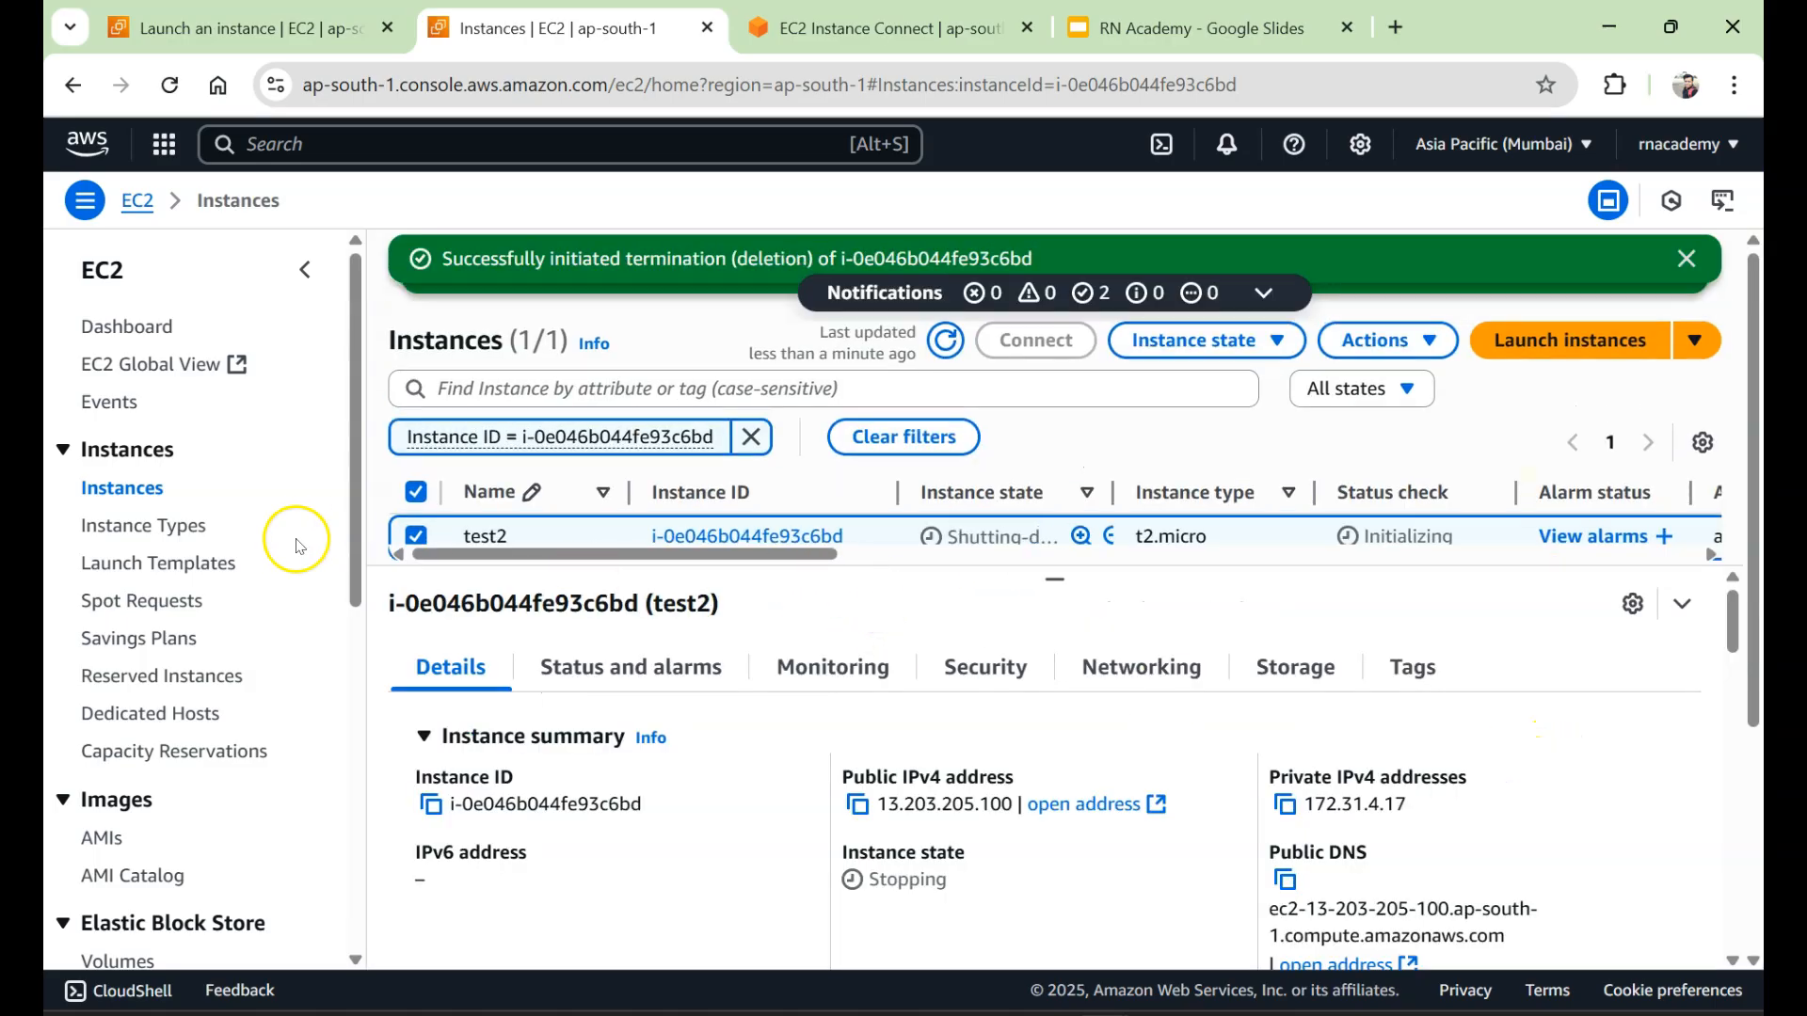
Check the Elastic Block Store volumes for leftovers, and refresh the full instances list to check the instance states.
scroll(165, 621, "down", 4)
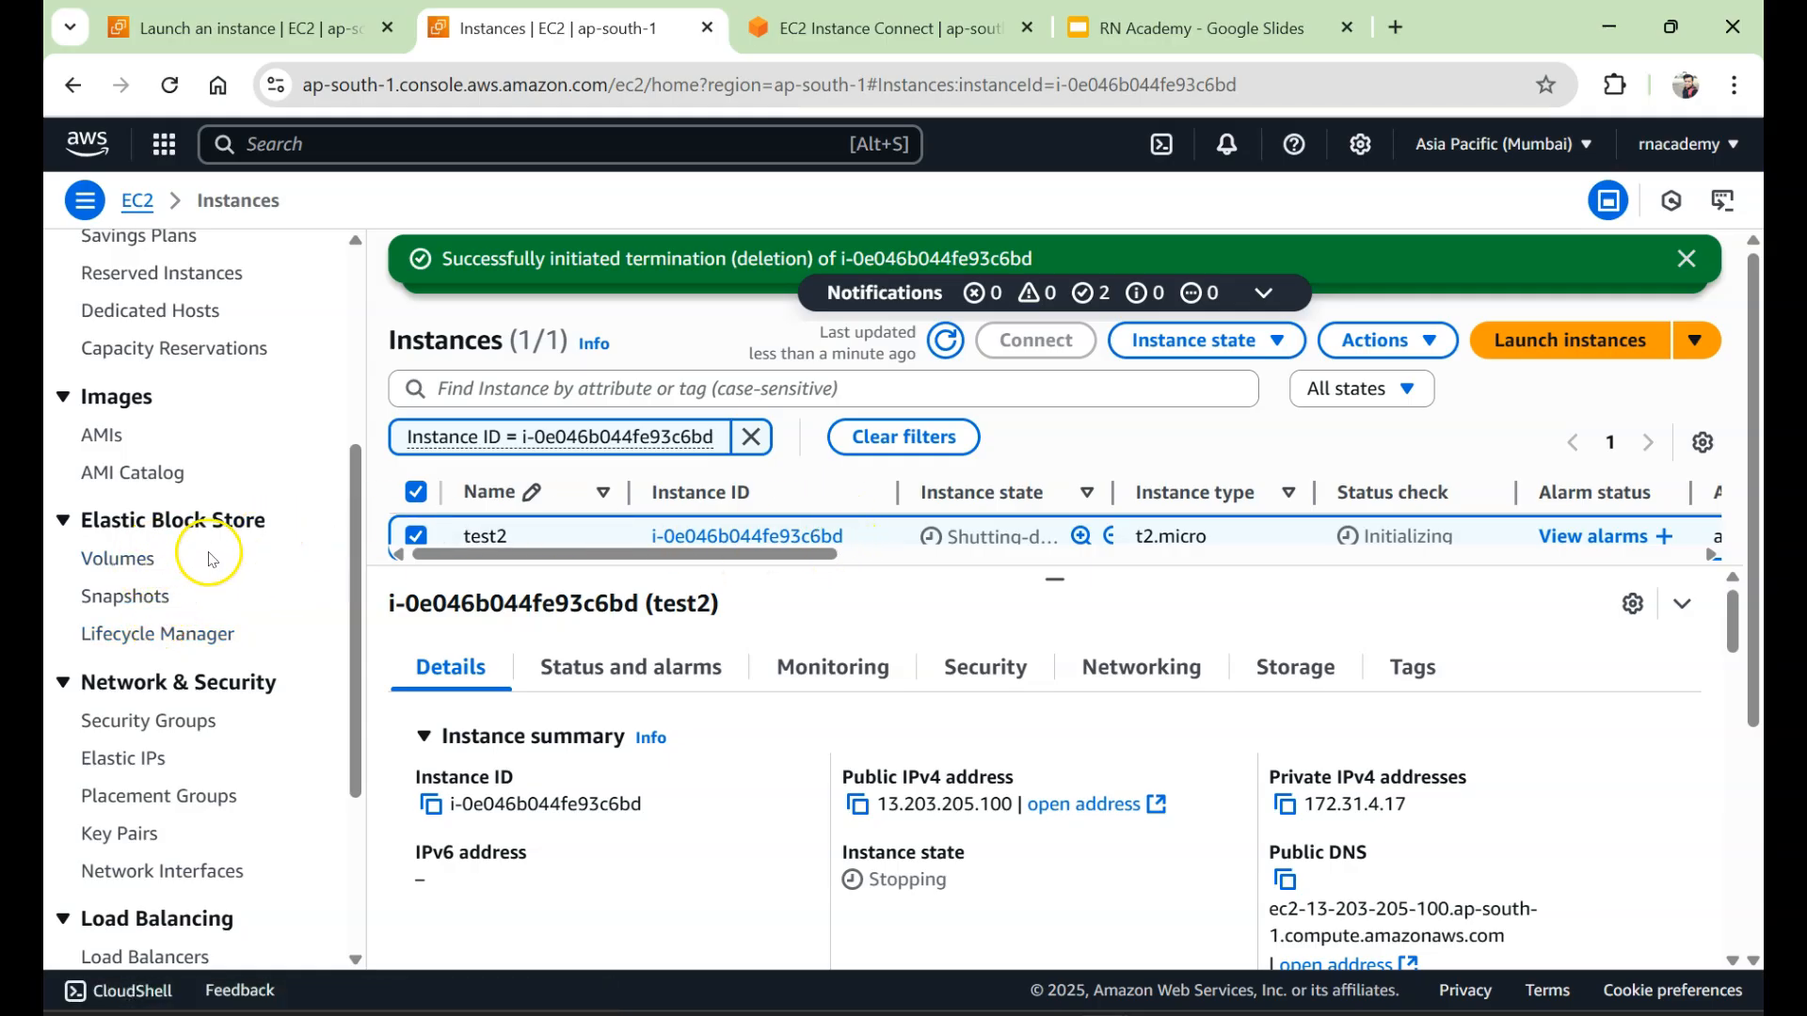
left_click(142, 561)
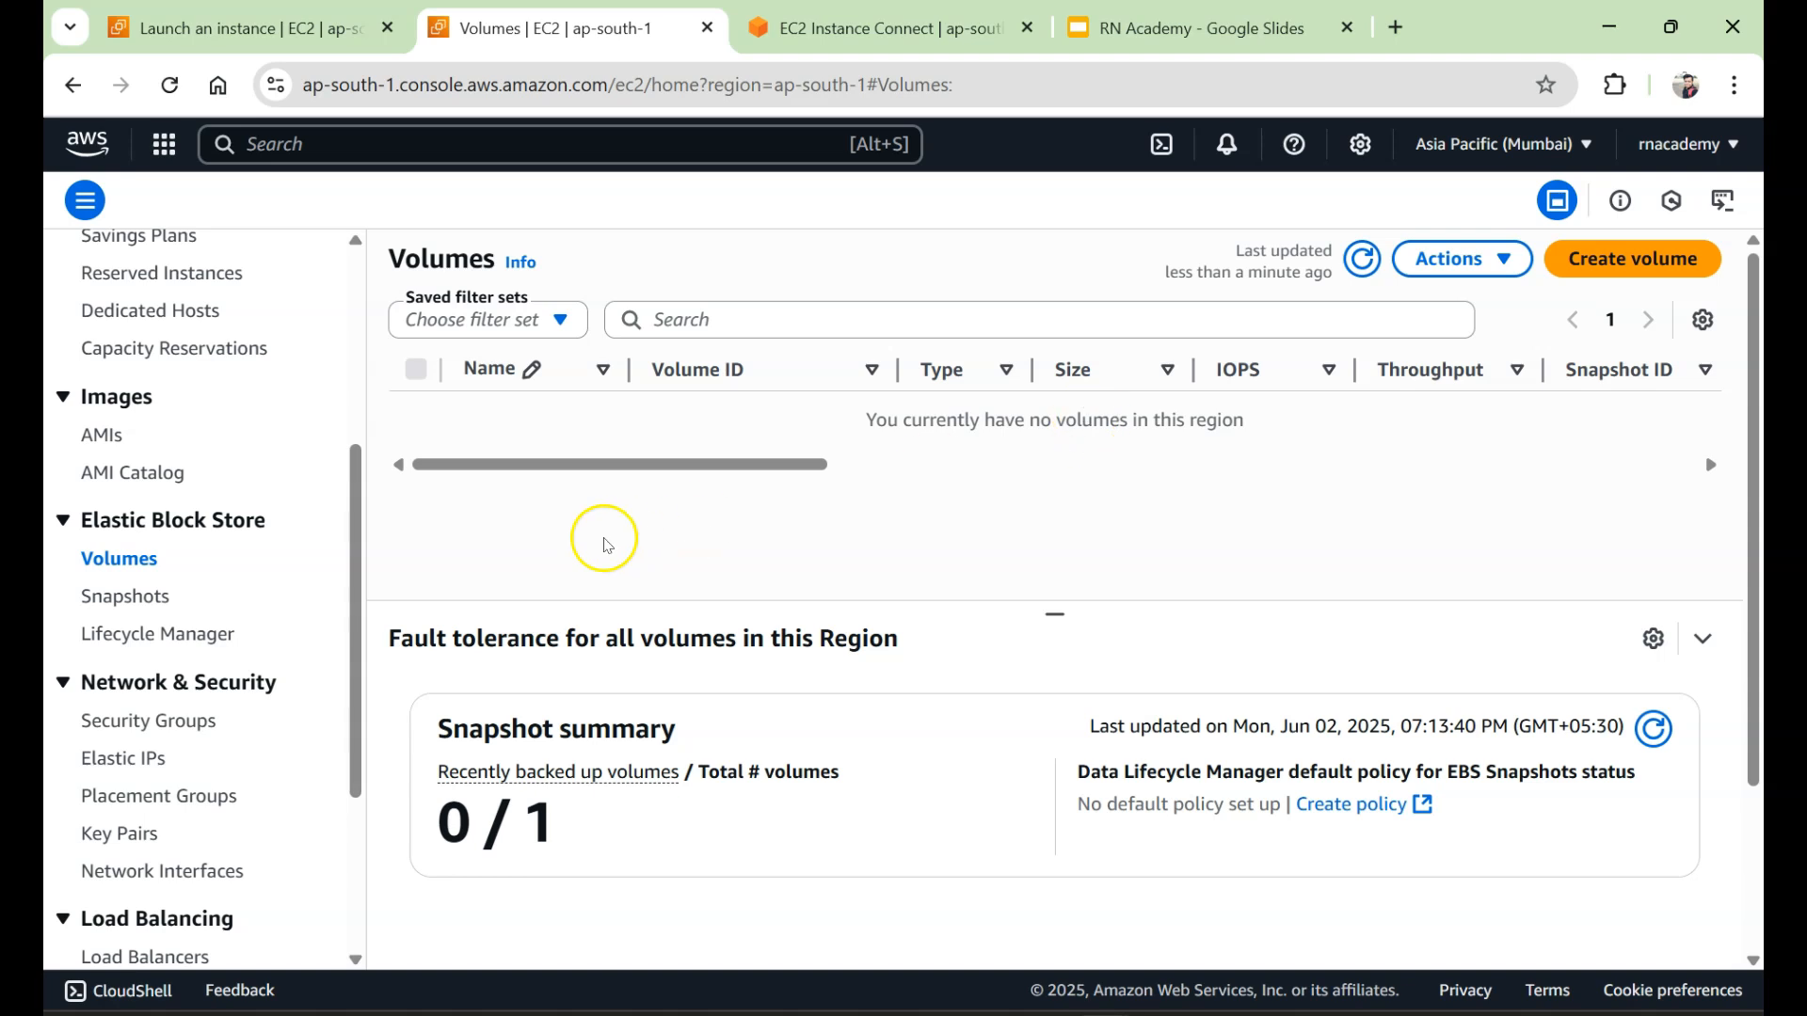
scroll(183, 564, "up", 3)
left_click(149, 353)
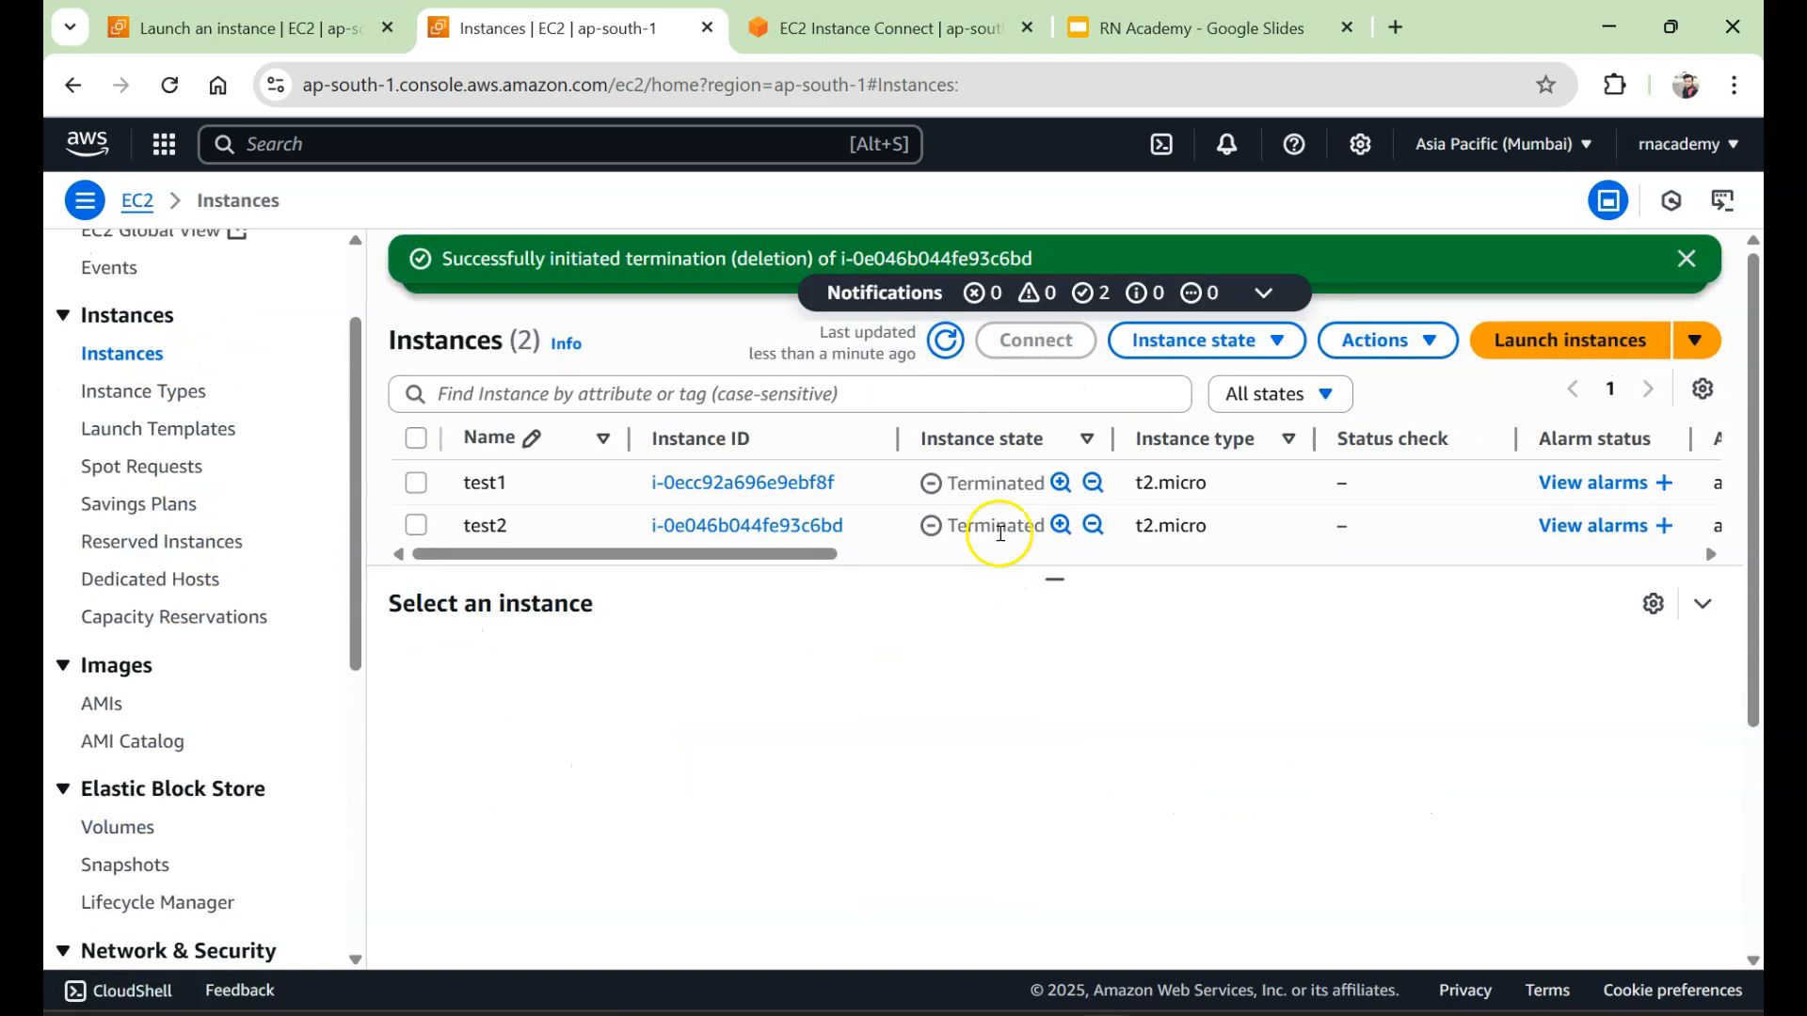
left_click(946, 341)
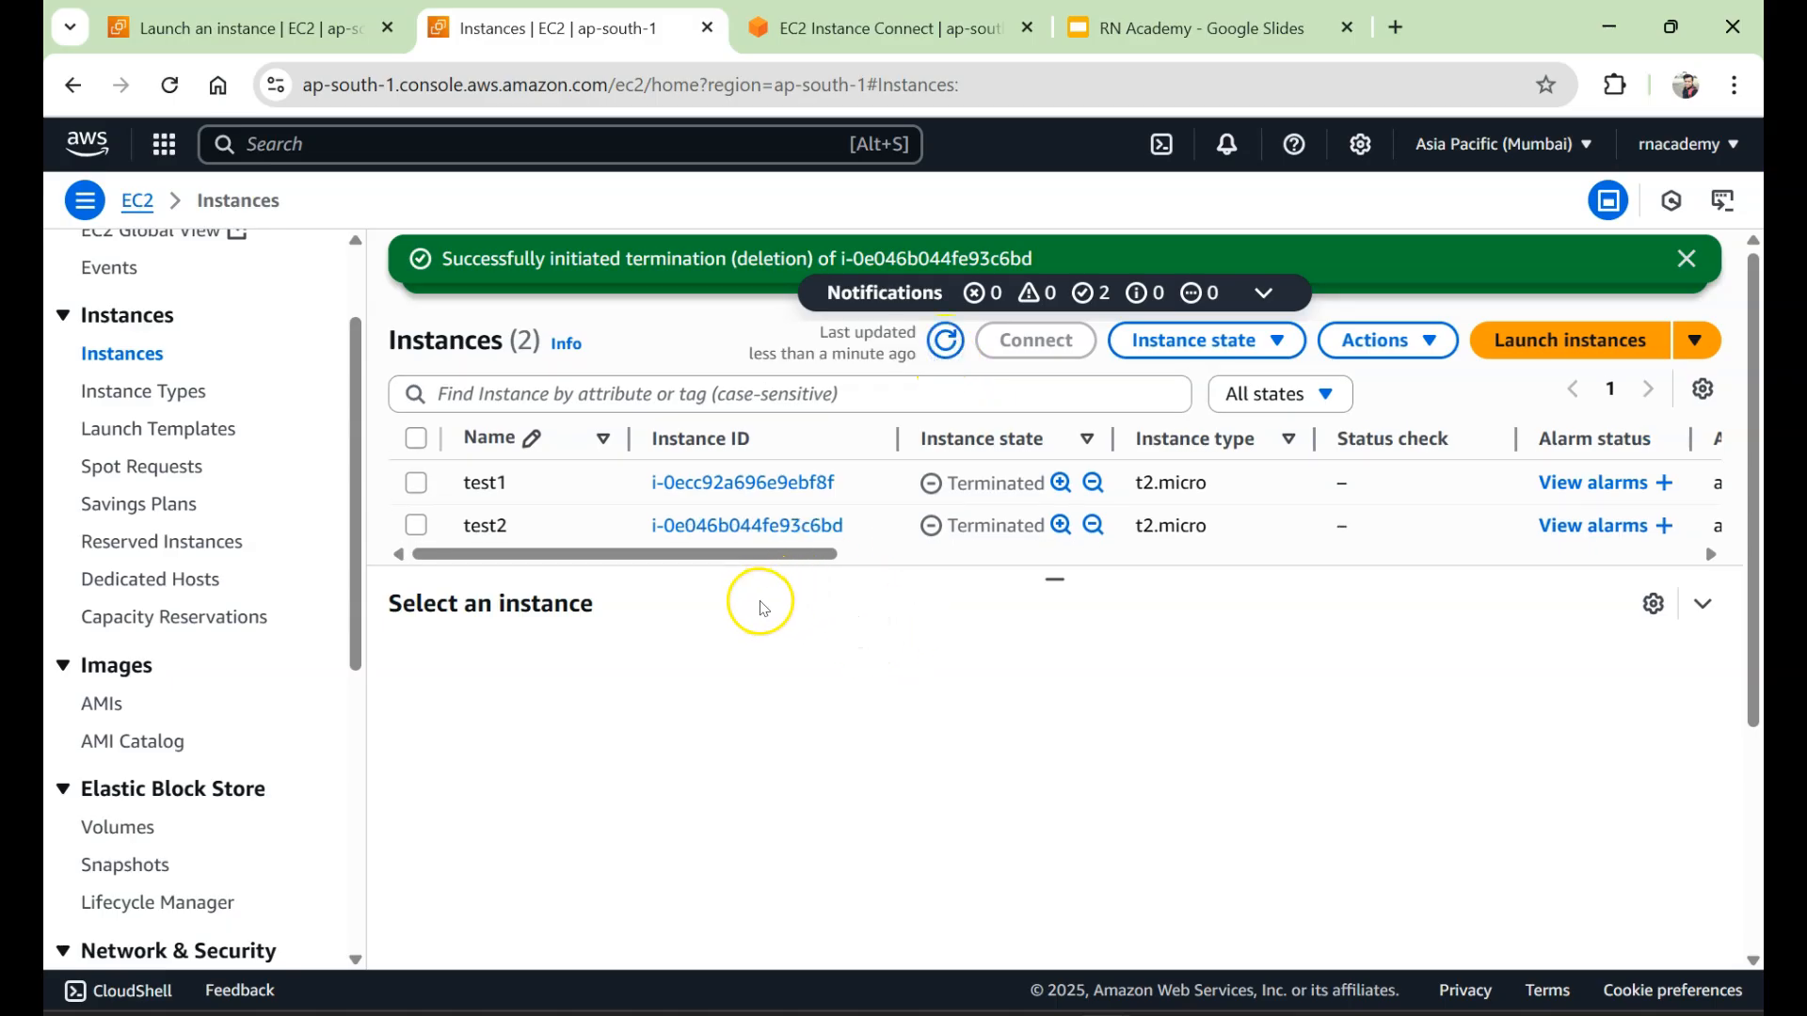